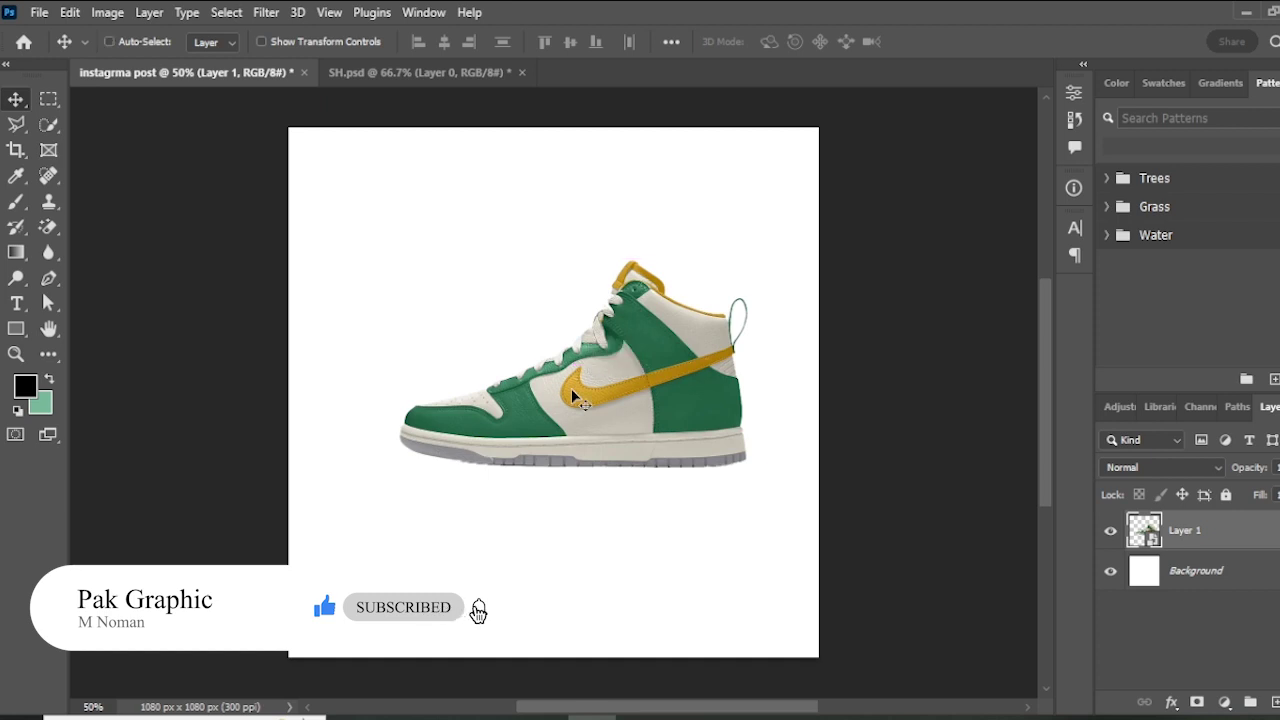
- Scale the shoe to about 19.78% of its size and move it up slightly toward the middle of the canvas
key(ctrl+t)
drag(750, 469, 704, 443)
drag(613, 423, 587, 368)
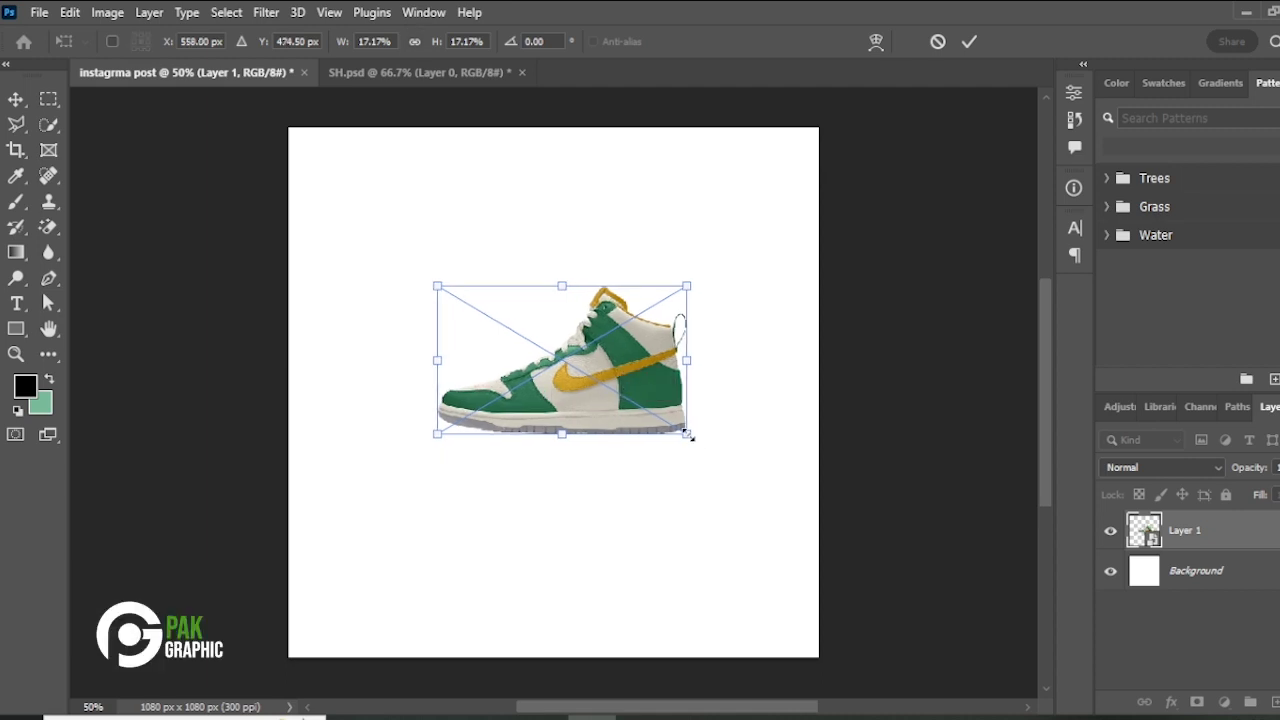
drag(688, 435, 707, 446)
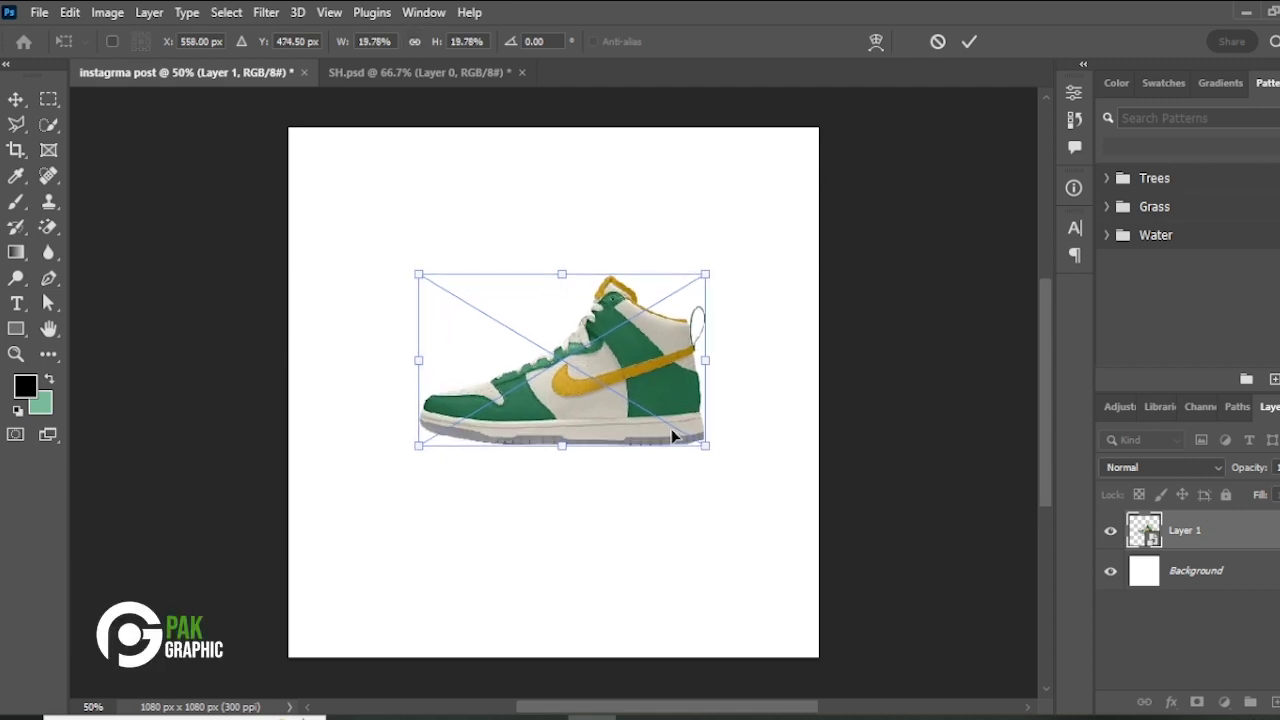
key(Return)
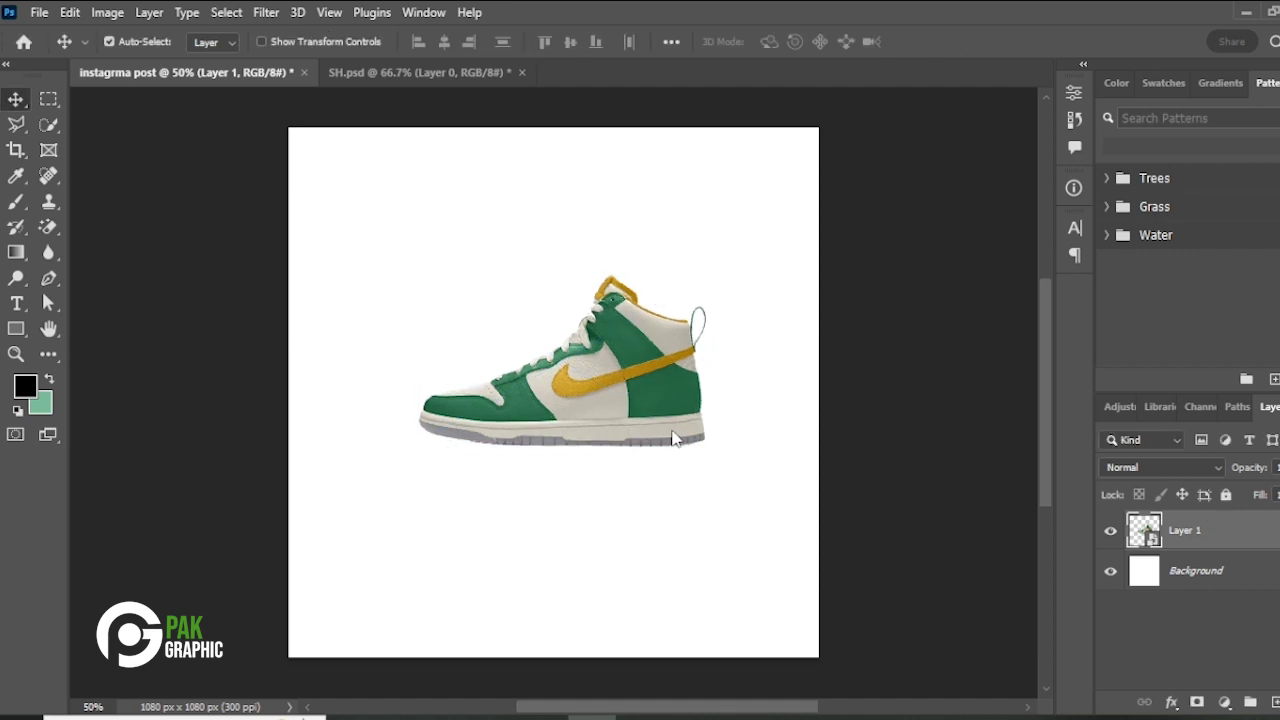
- Center the shoe horizontally on the canvas relative to the Background layer
shift+click(1232, 568)
click(446, 47)
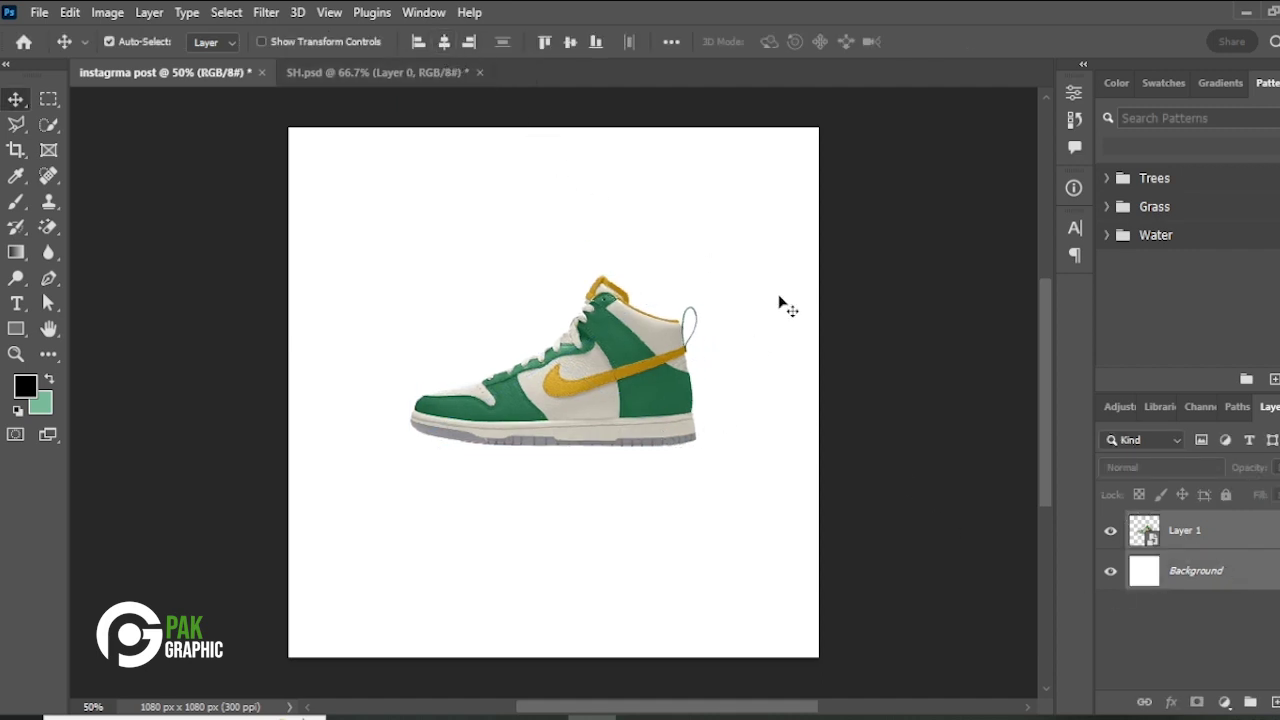
click(782, 302)
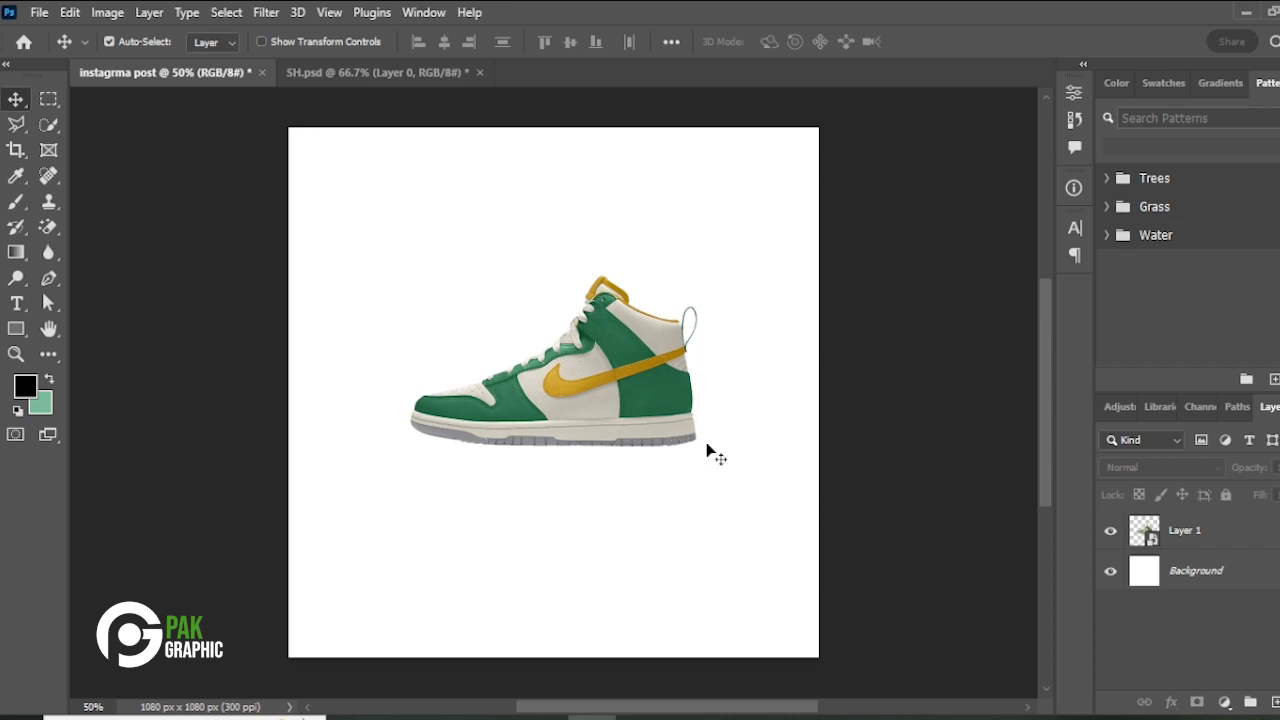
- Add a Solid Color fill layer above the Background, sampling the shoe's green and darkening it to #184834
click(1256, 588)
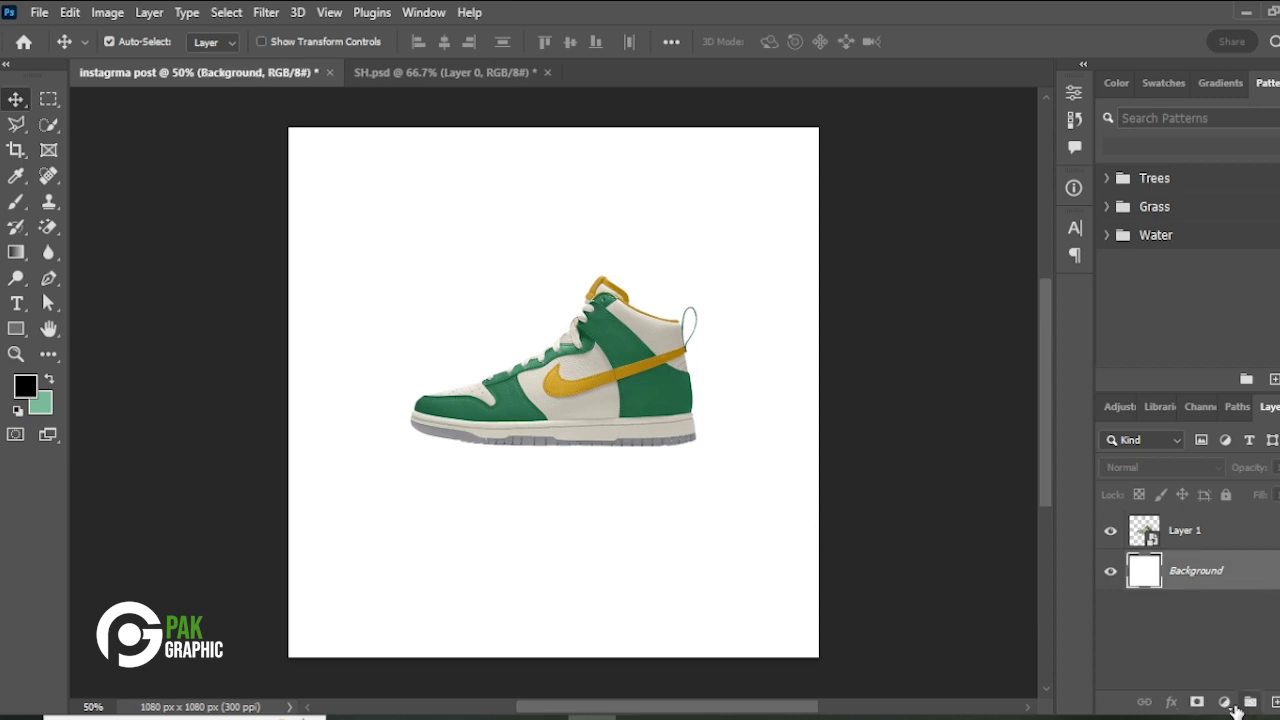
click(1224, 702)
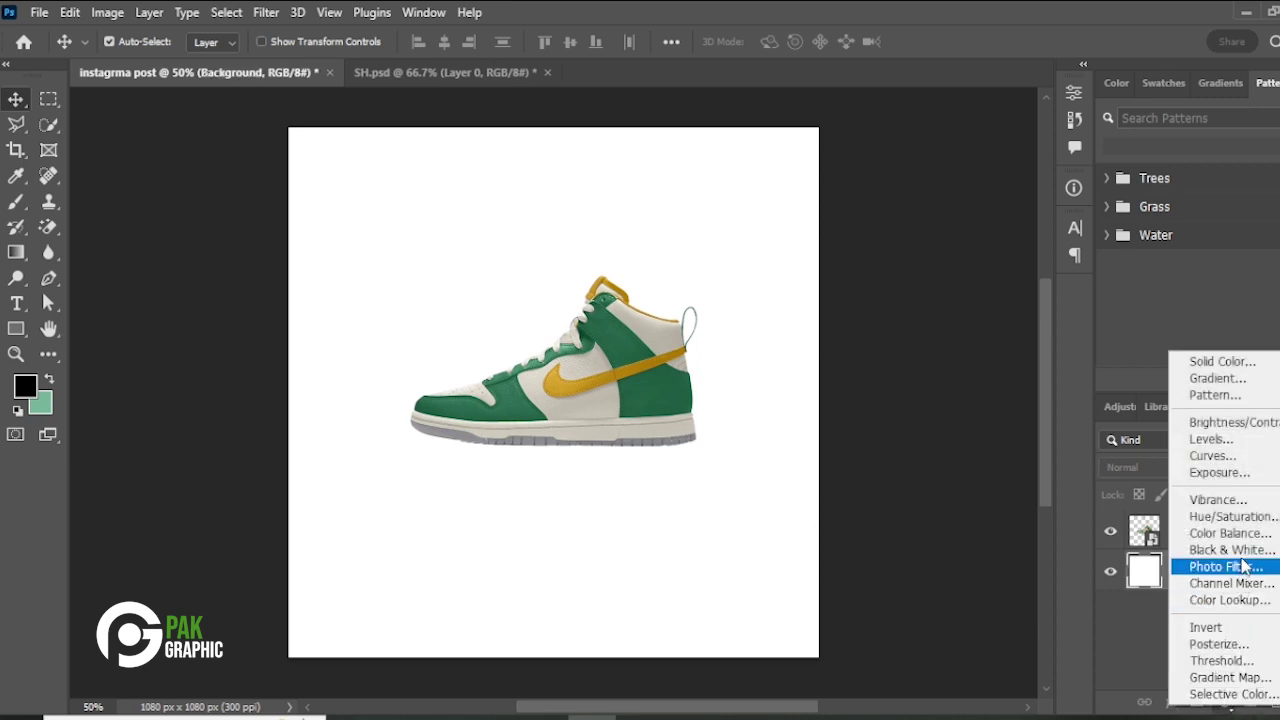
click(1243, 364)
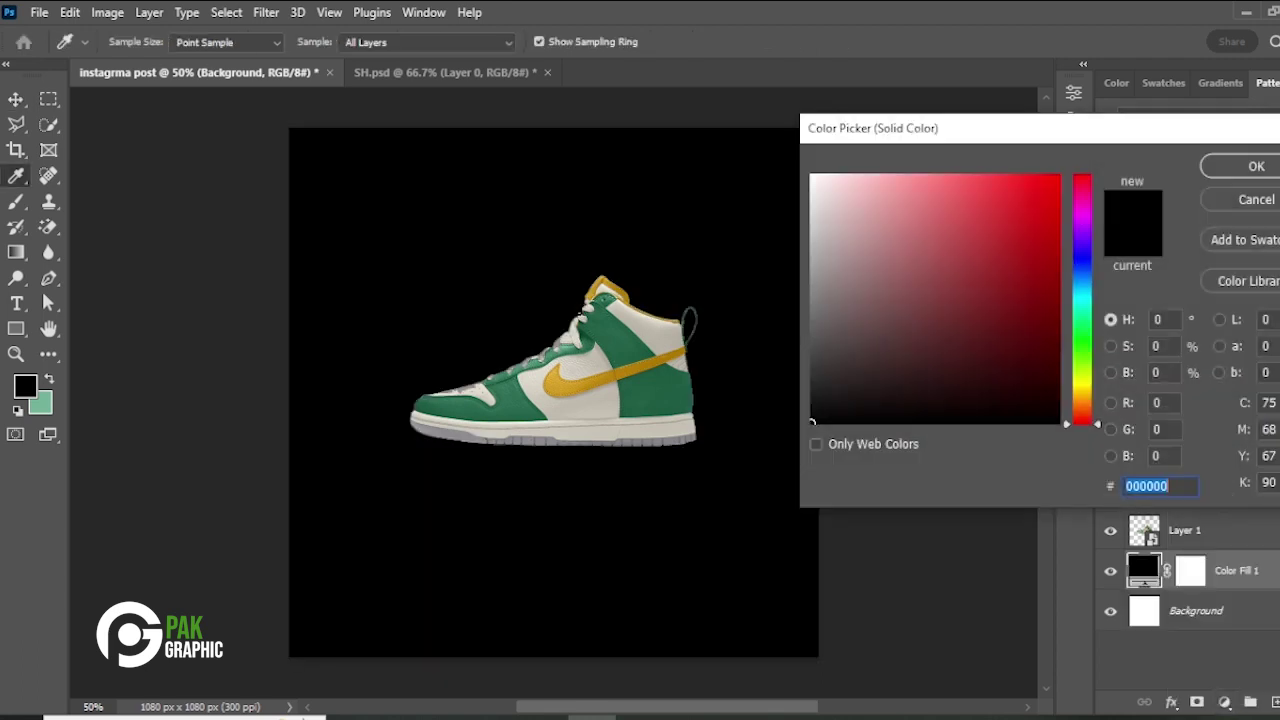
click(655, 385)
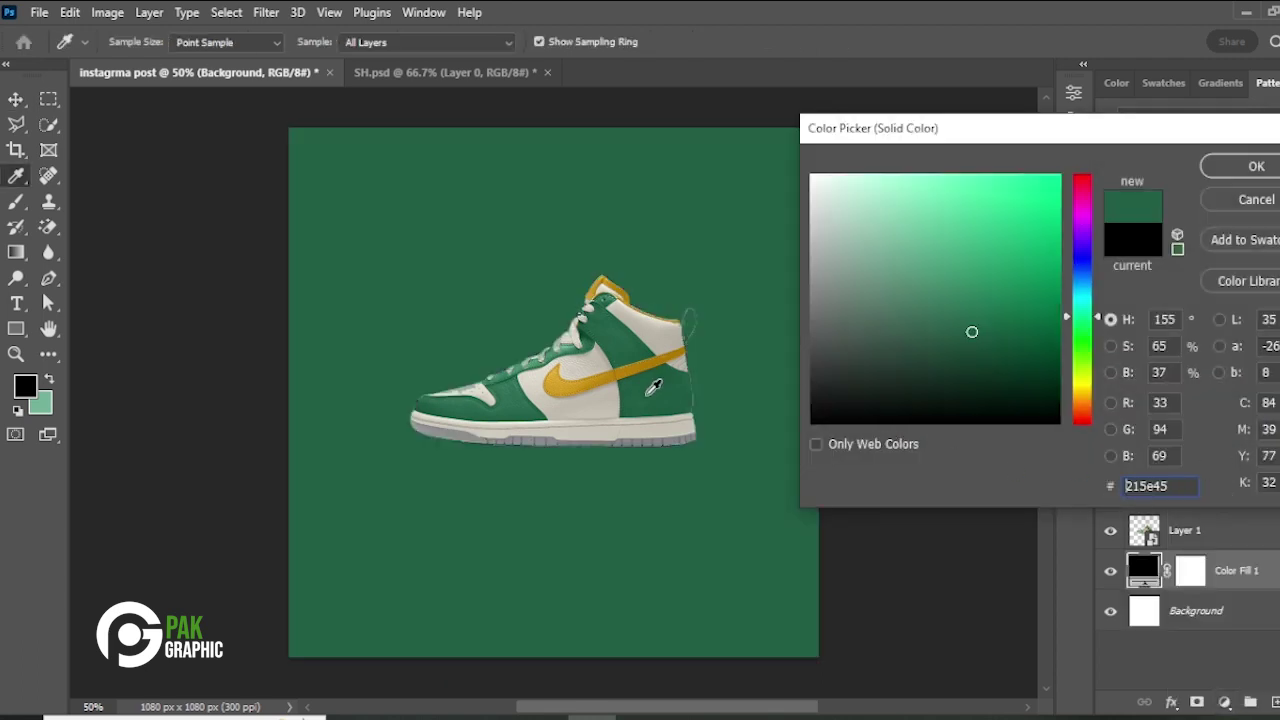
drag(975, 333, 977, 354)
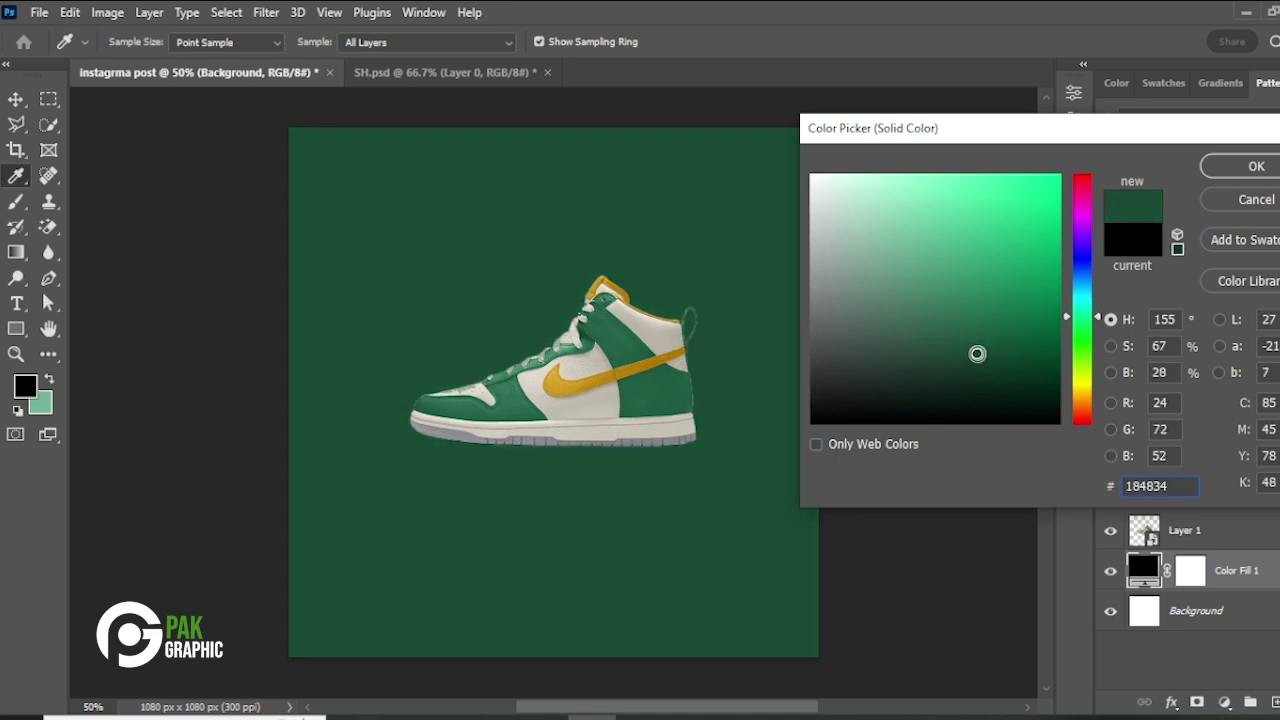
click(1228, 174)
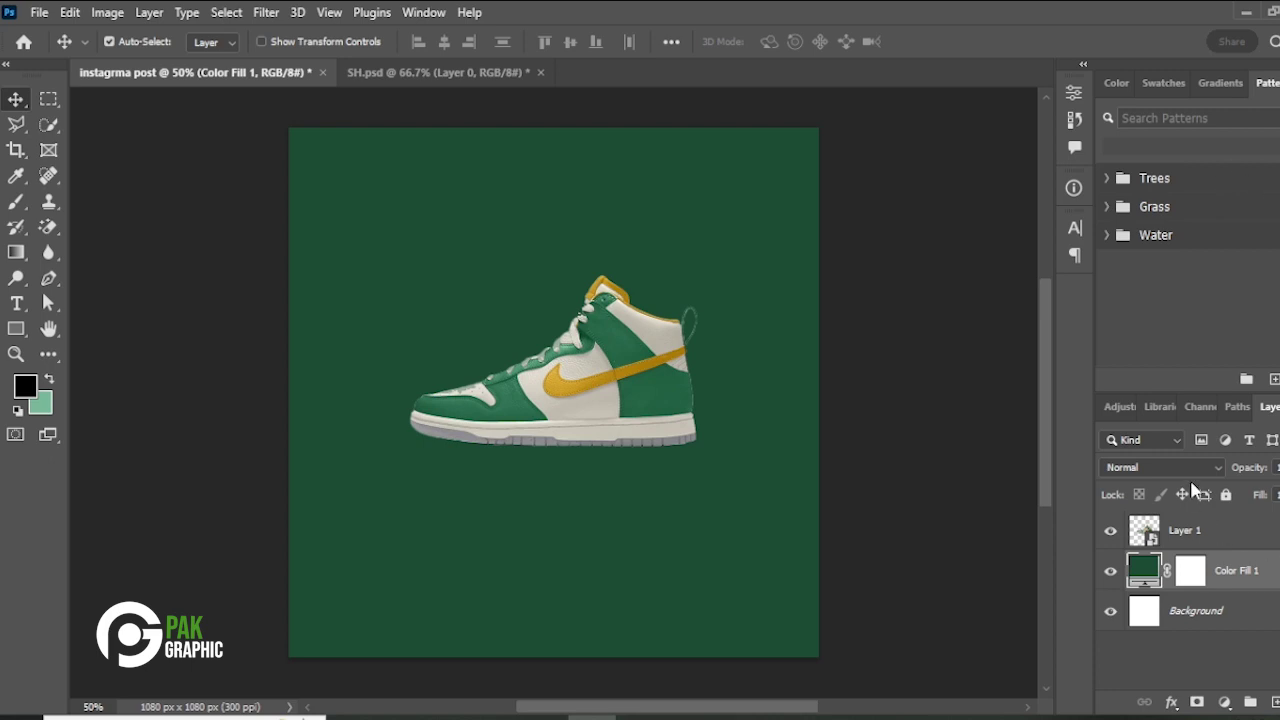
- Paint one soft glow in #72b298 behind the shoe on a new layer above the green fill, using a 900 px brush
click(1272, 700)
click(18, 204)
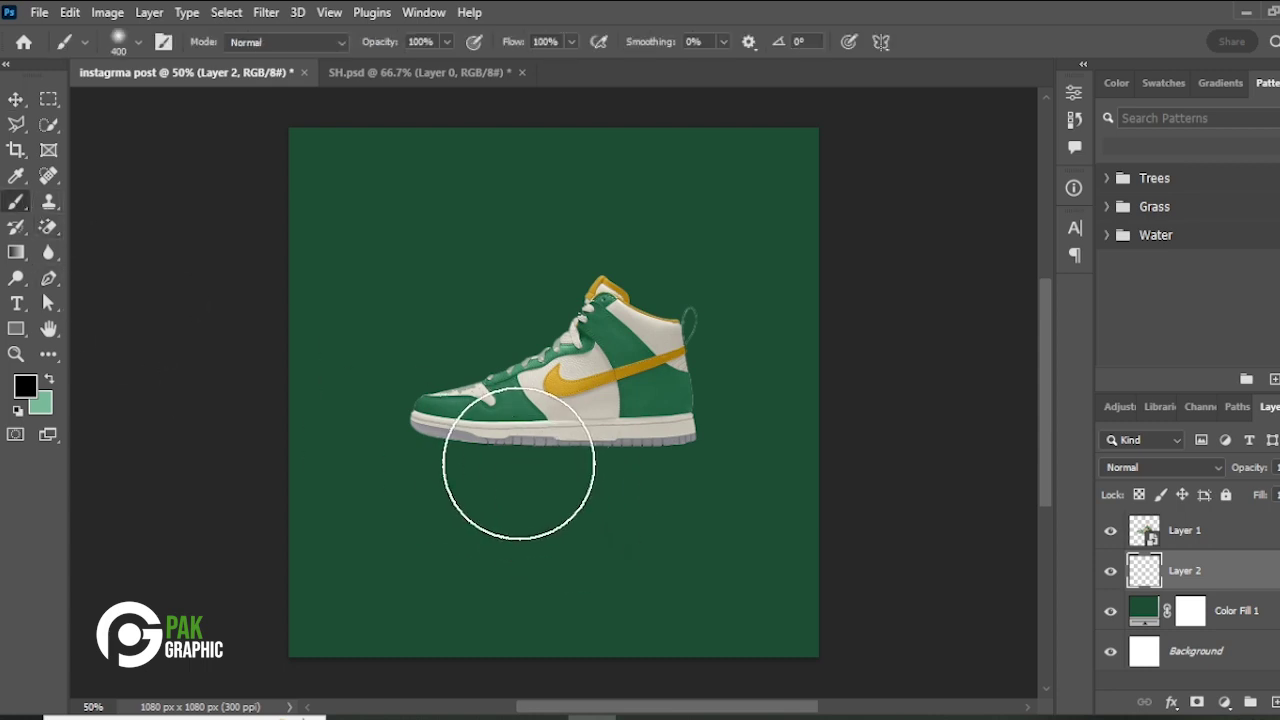
key(bracketright)
key(bracketright)
key(bracketright)
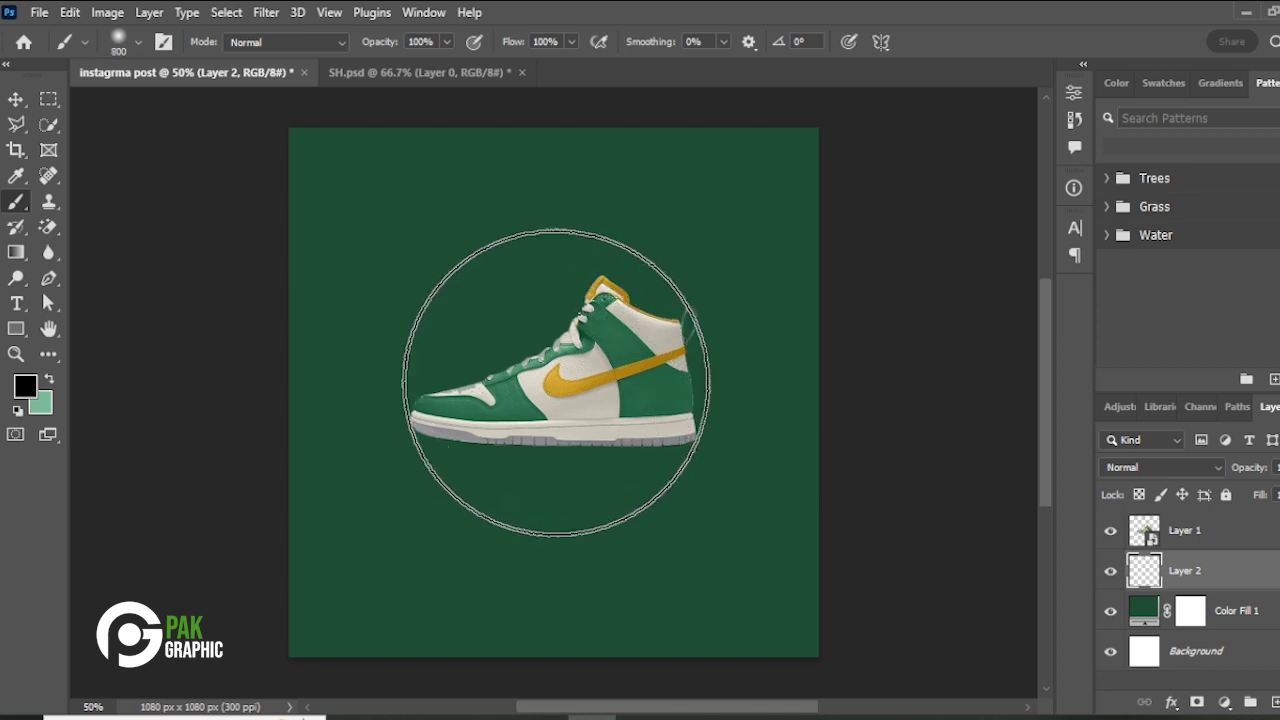
key(bracketright)
key(bracketright)
click(50, 382)
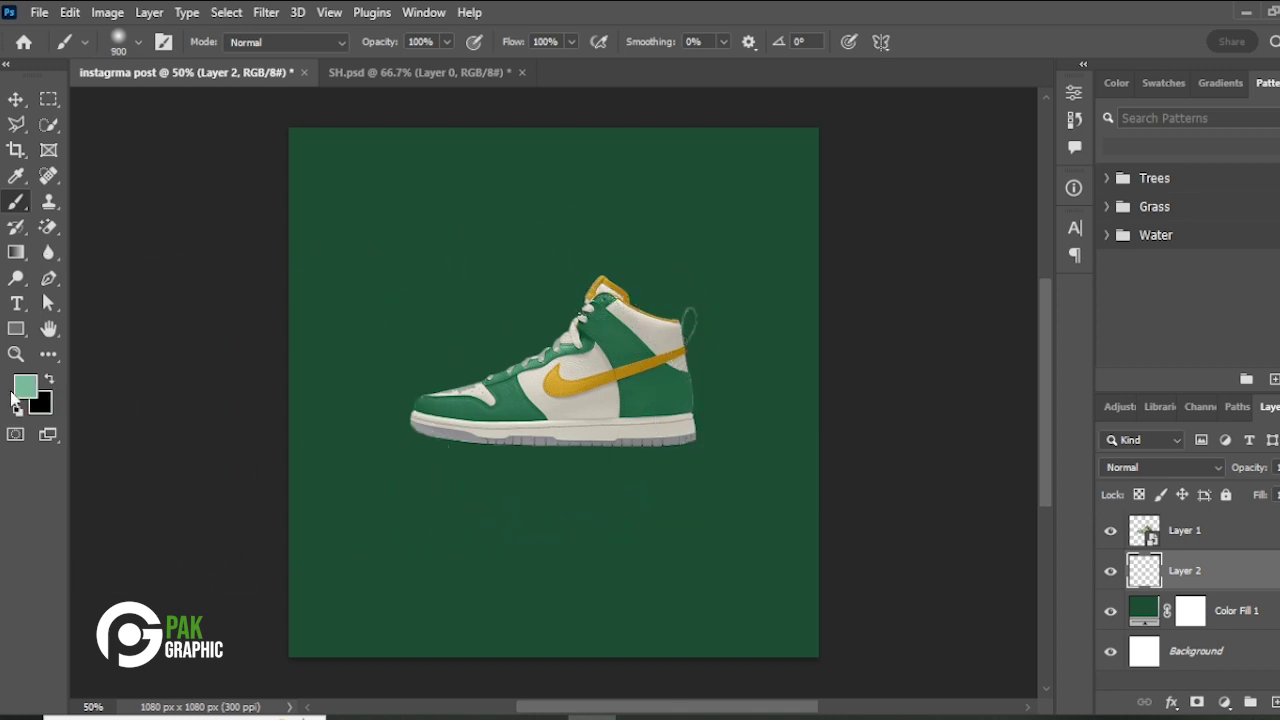
click(30, 395)
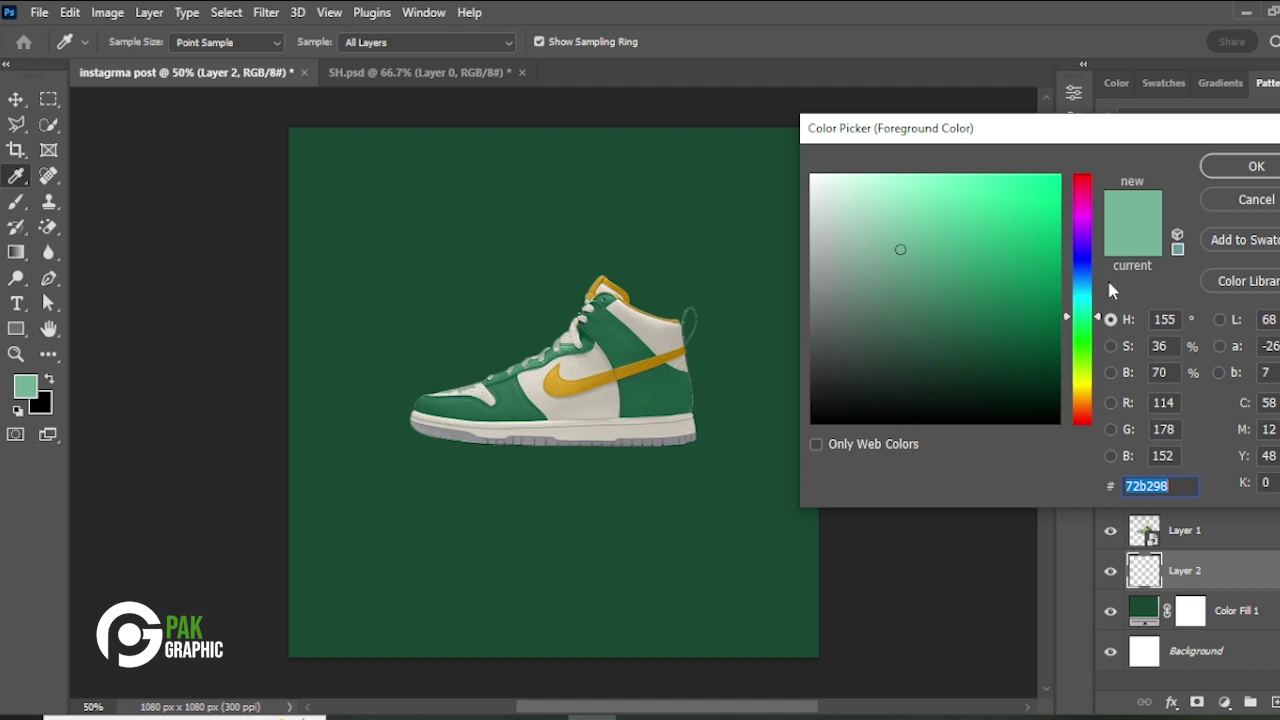
click(1243, 166)
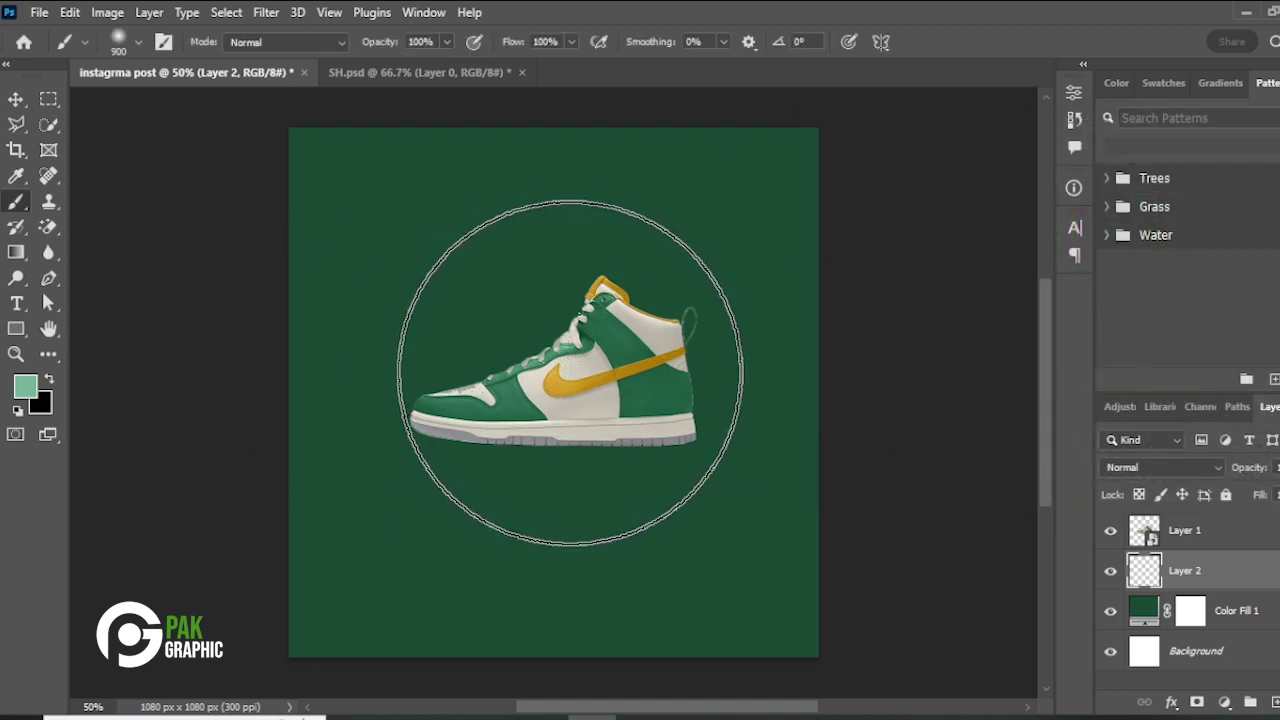
click(570, 373)
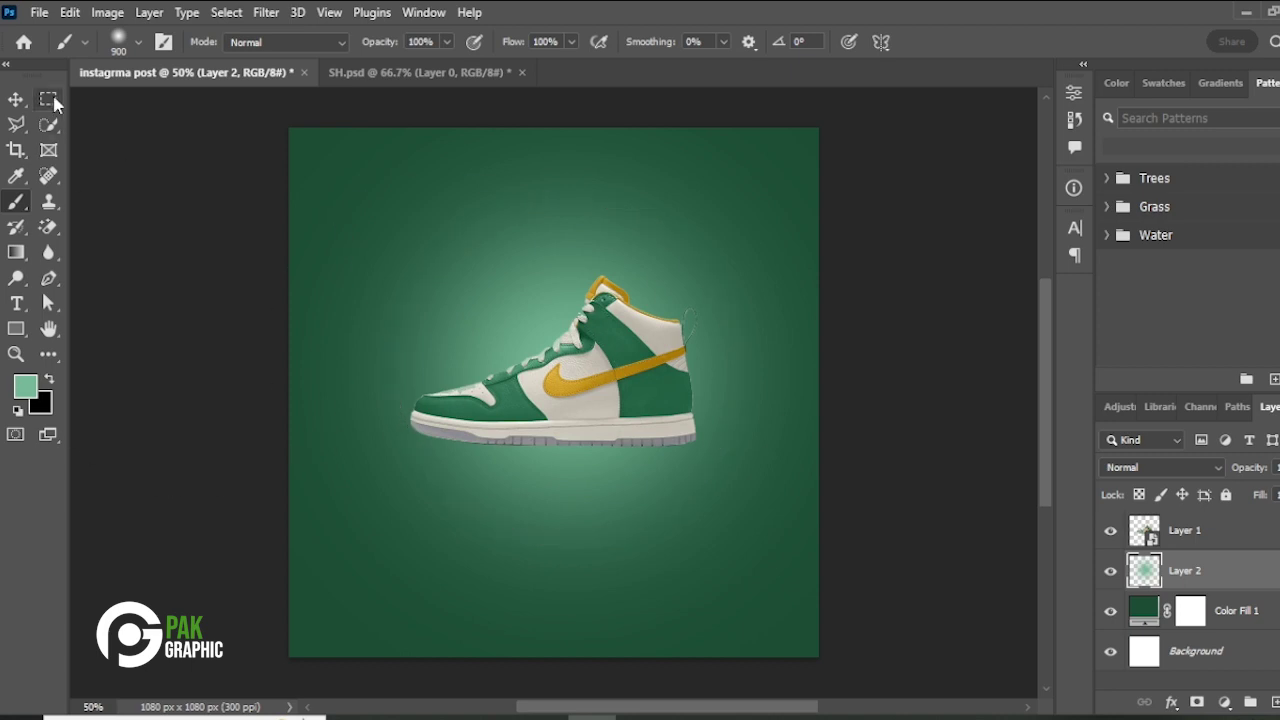
- Duplicate the shoe layer and flip the copy vertically about its bottom edge to mirror it directly beneath the shoe
click(16, 99)
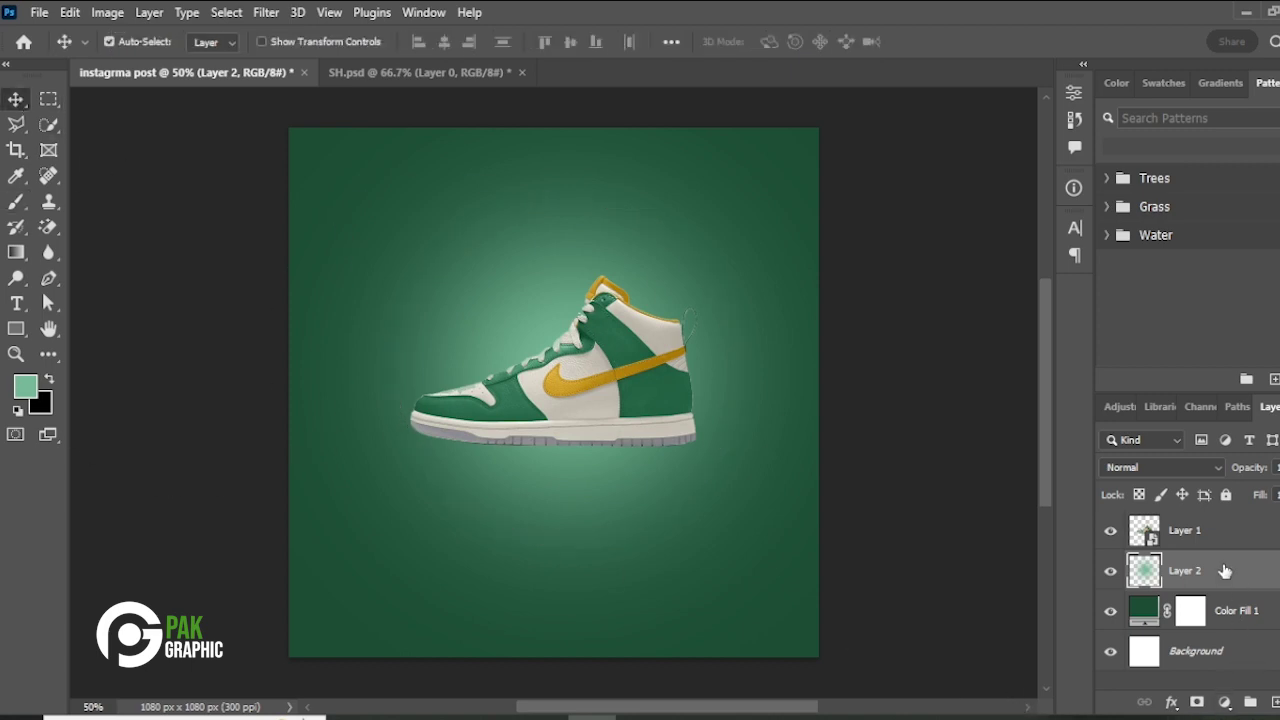
click(1222, 541)
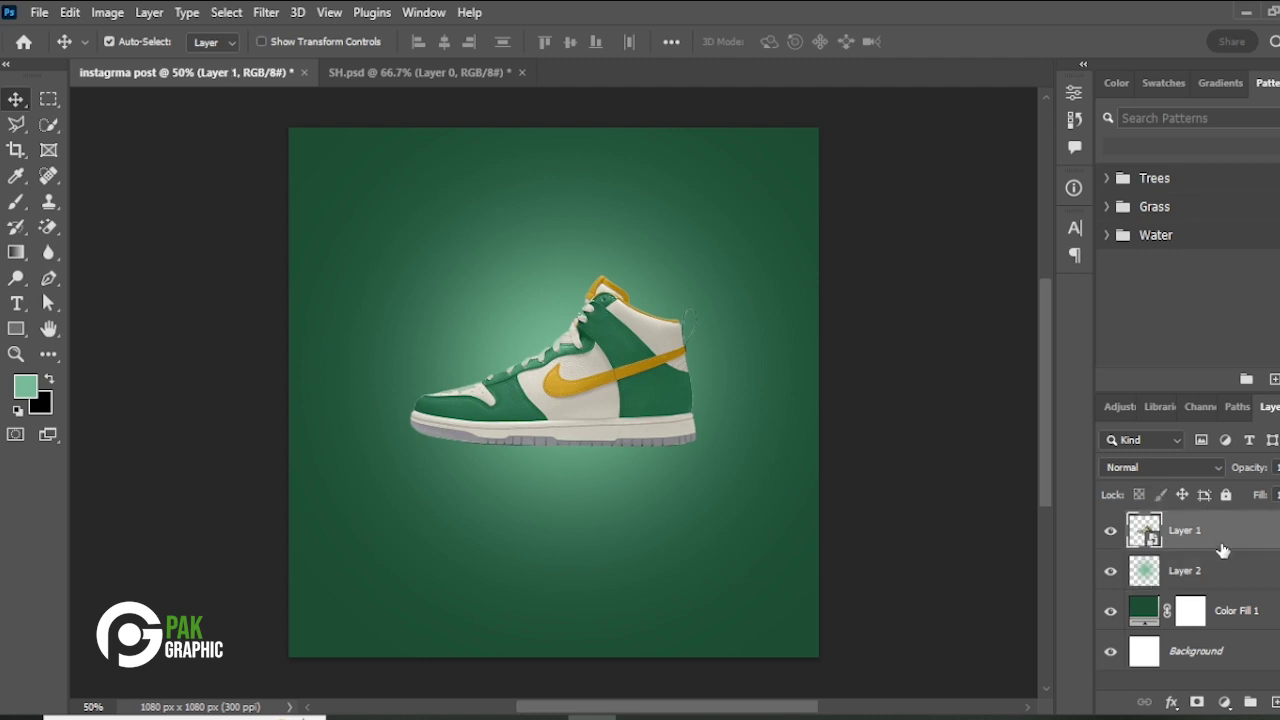
key(ctrl+j)
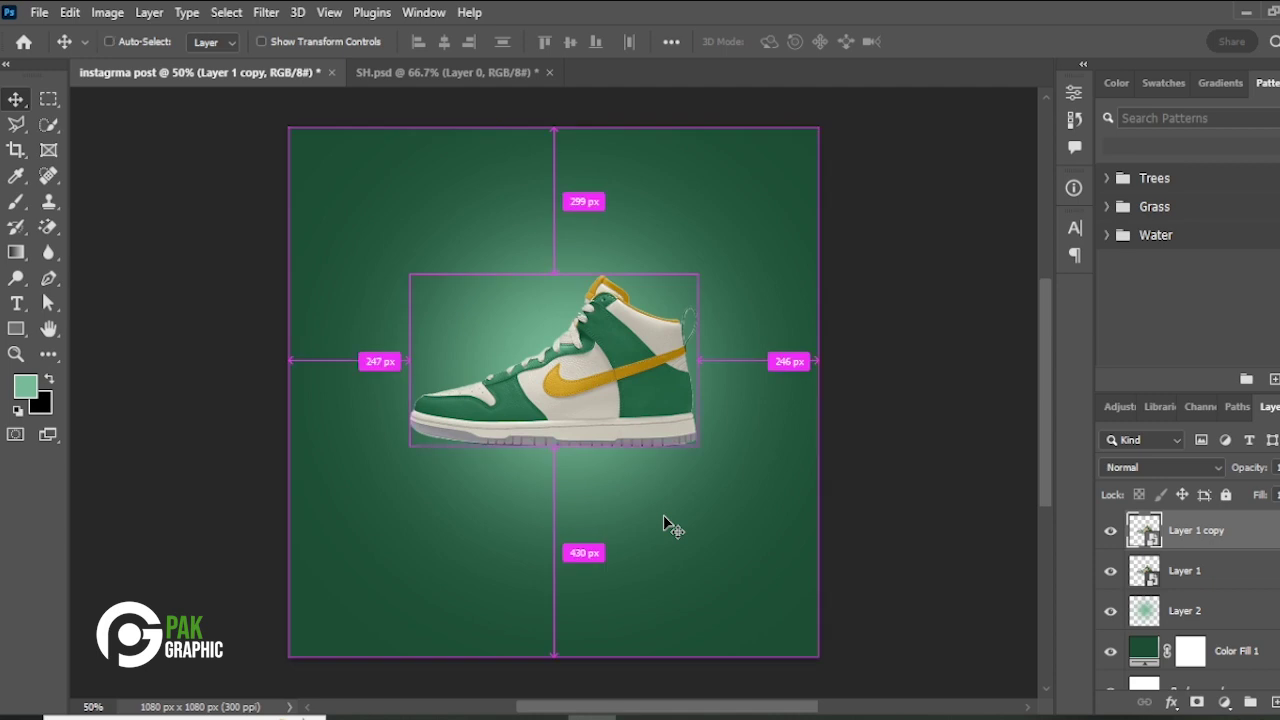
key(ctrl+t)
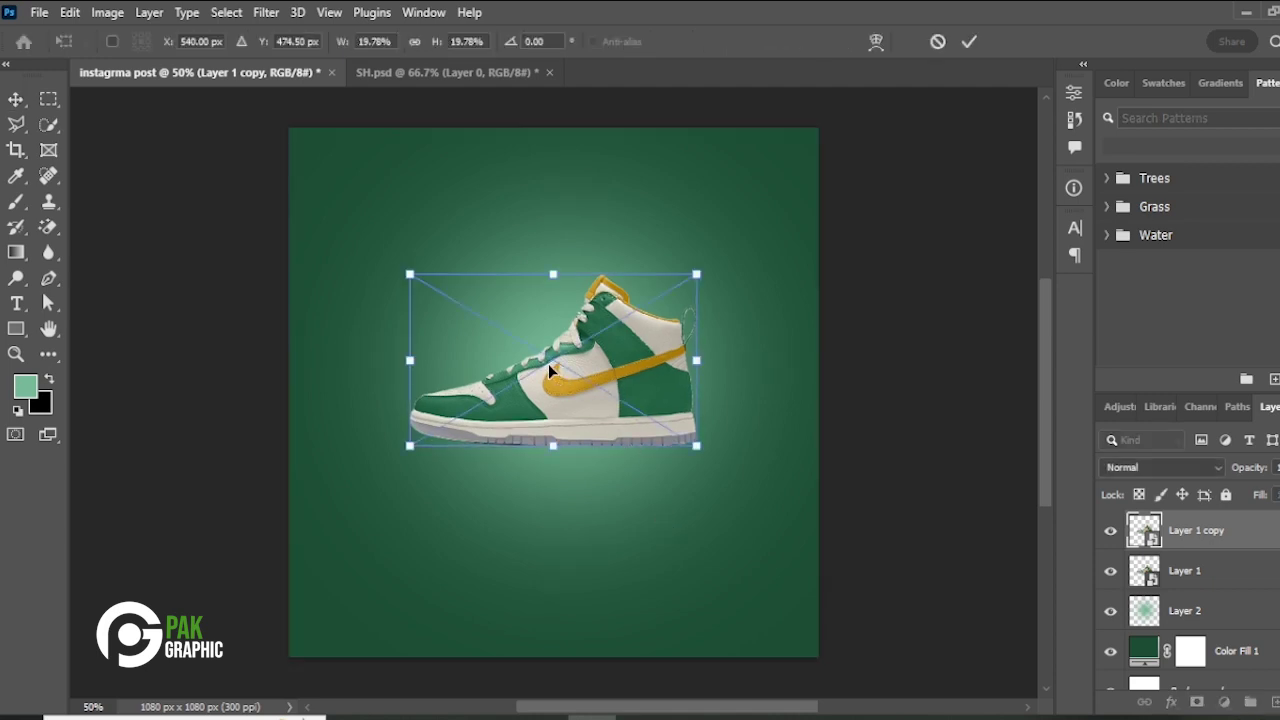
drag(553, 360, 554, 445)
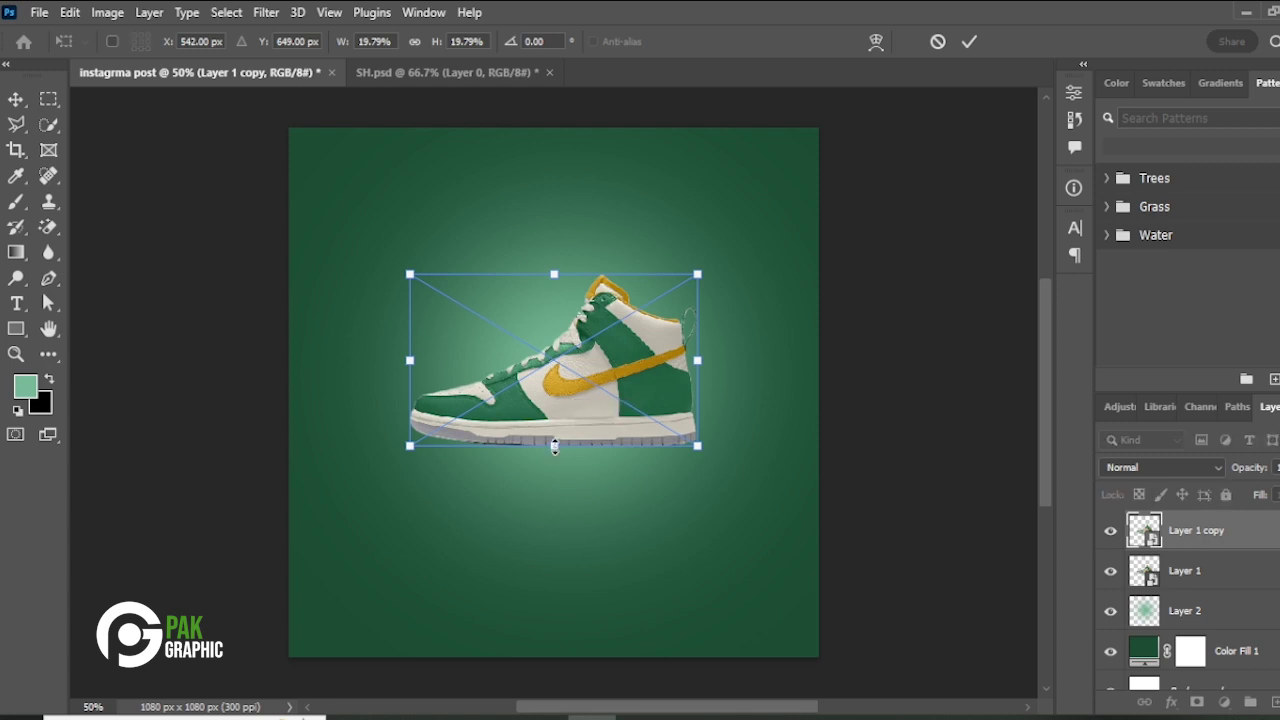
right_click(564, 400)
click(575, 387)
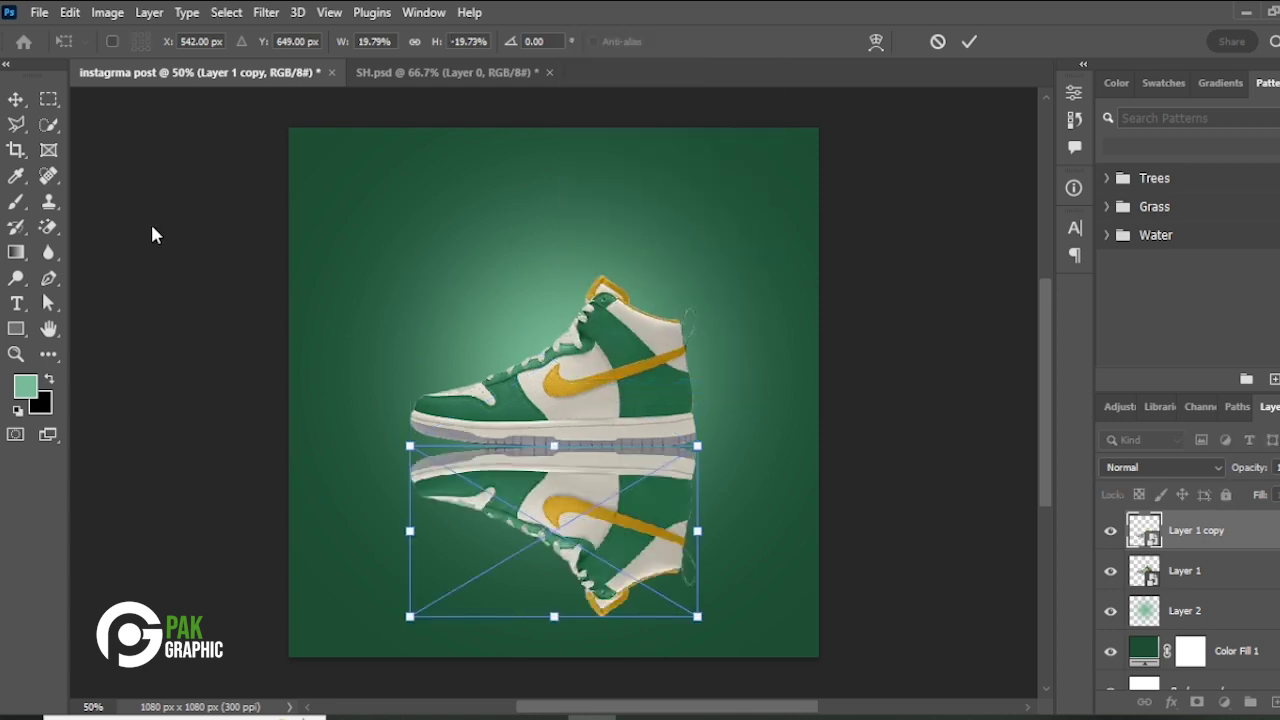
click(15, 101)
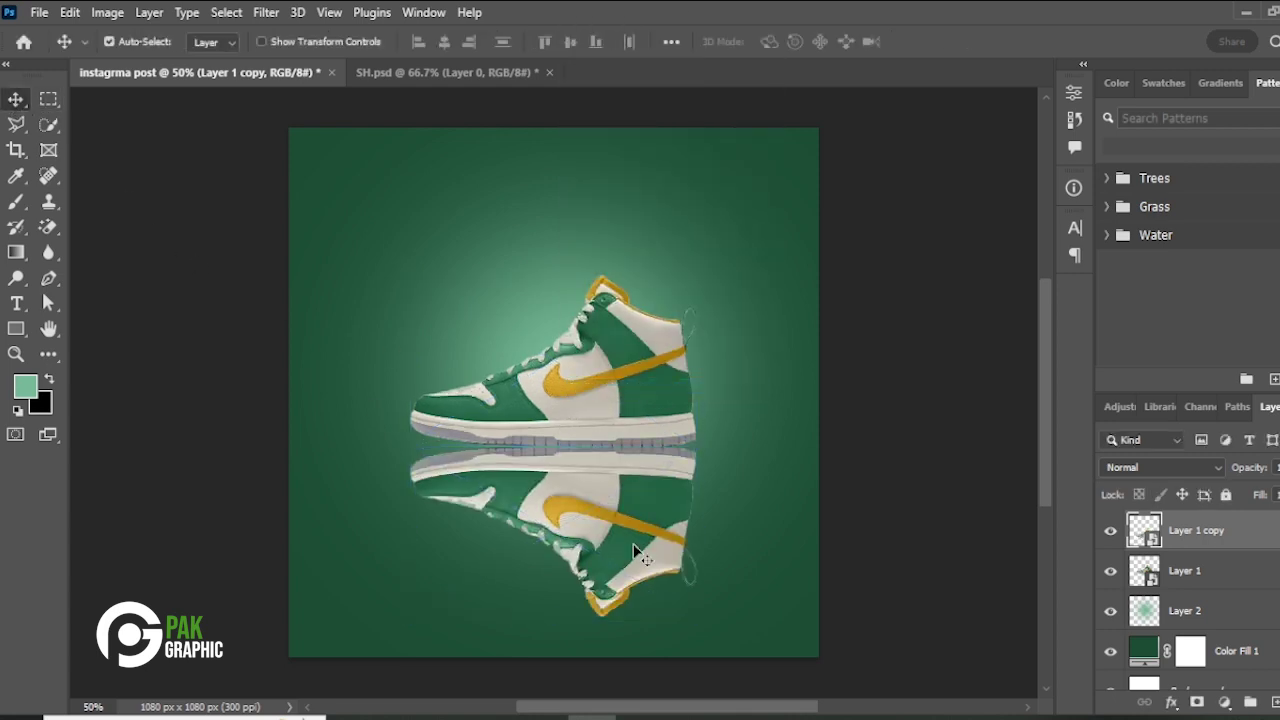
- Add a layer mask to the flipped copy and fade its lower part with a soft black 500 px brush
click(1198, 703)
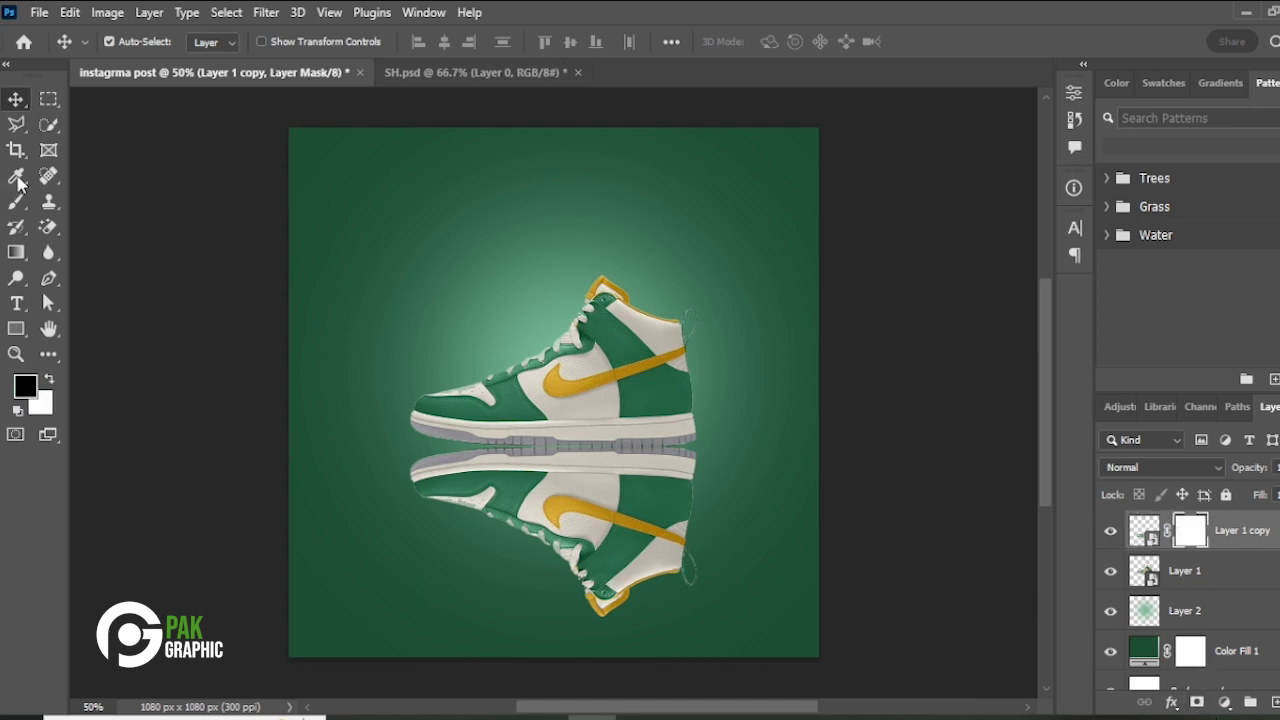
click(16, 201)
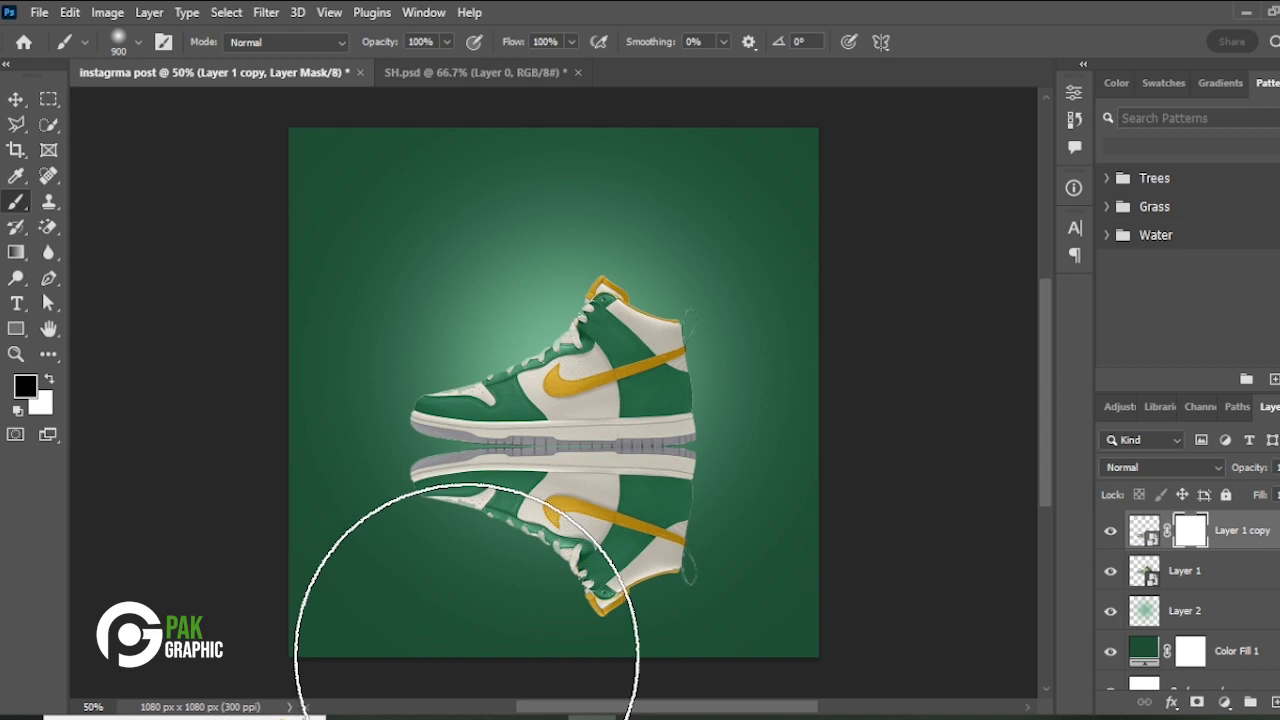
key(bracketleft)
key(bracketleft)
key(bracketleft)
key(bracketleft)
drag(400, 600, 700, 590)
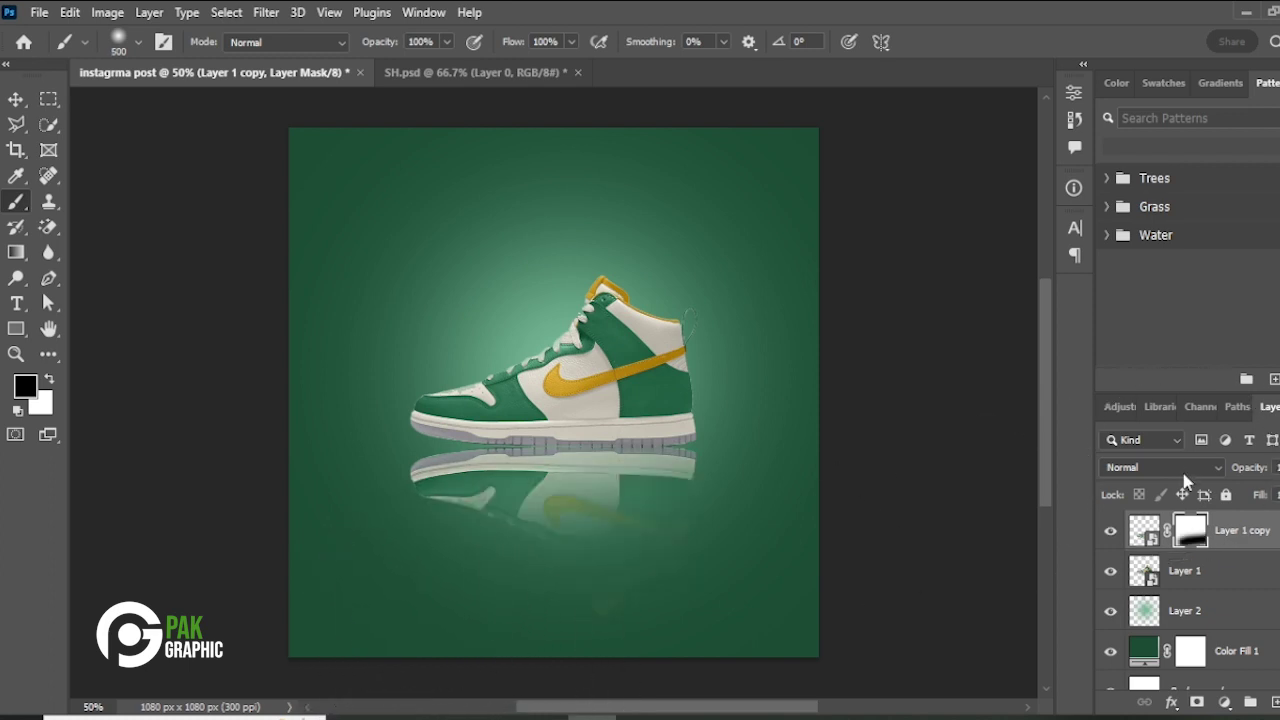
drag(506, 571, 806, 571)
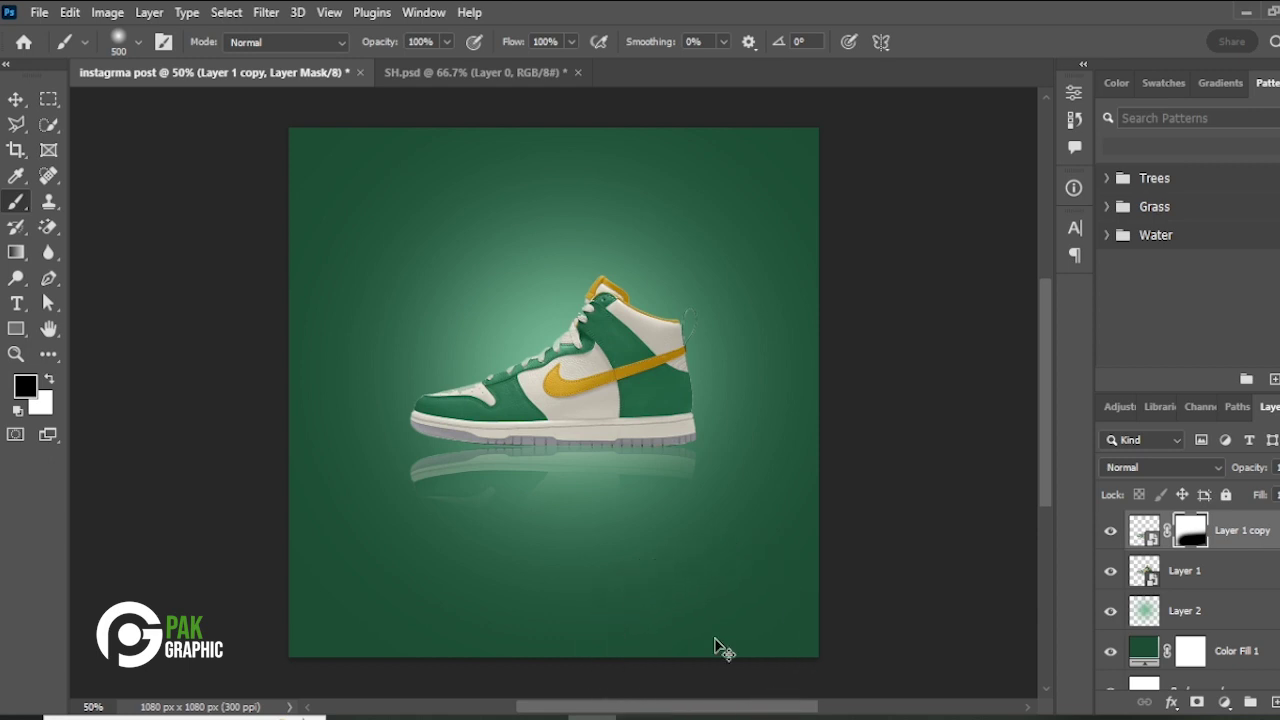
key(ctrl+z)
key(ctrl+z)
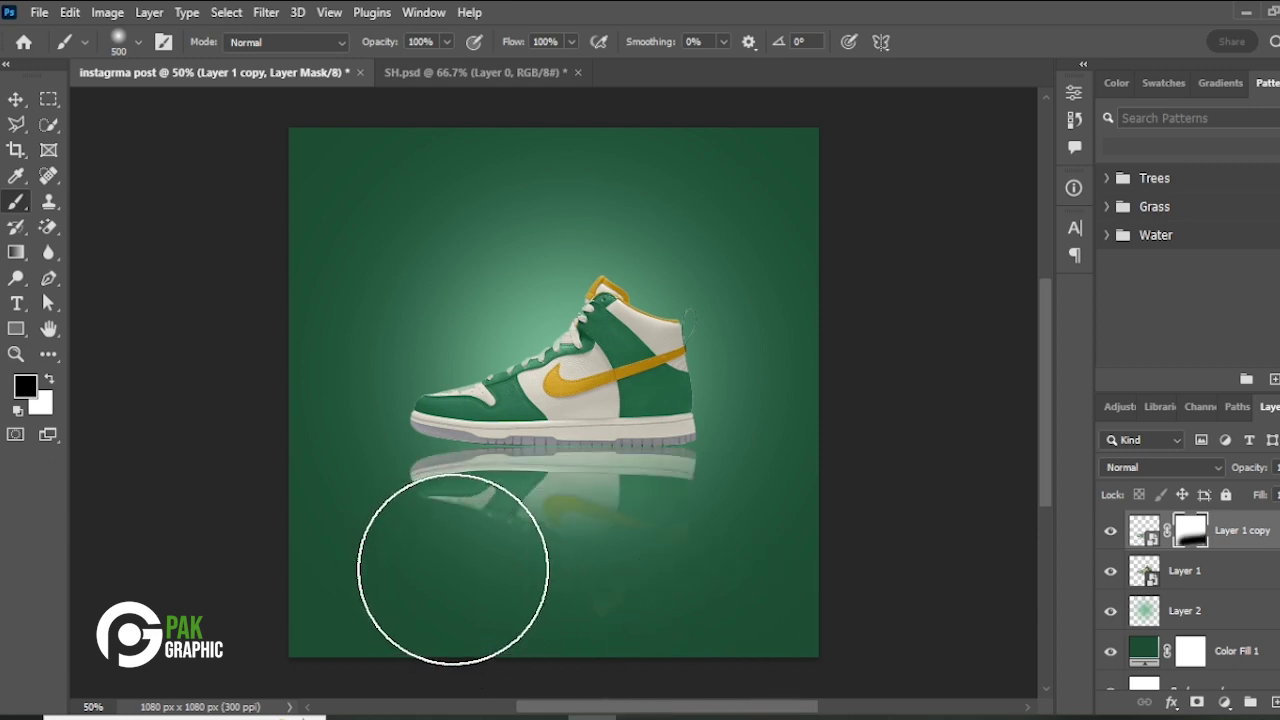
- Fade more of the reflection below the sole by painting black on its mask with a 300 px brush
key(bracketleft)
key(bracketleft)
key(ctrl+shift+z)
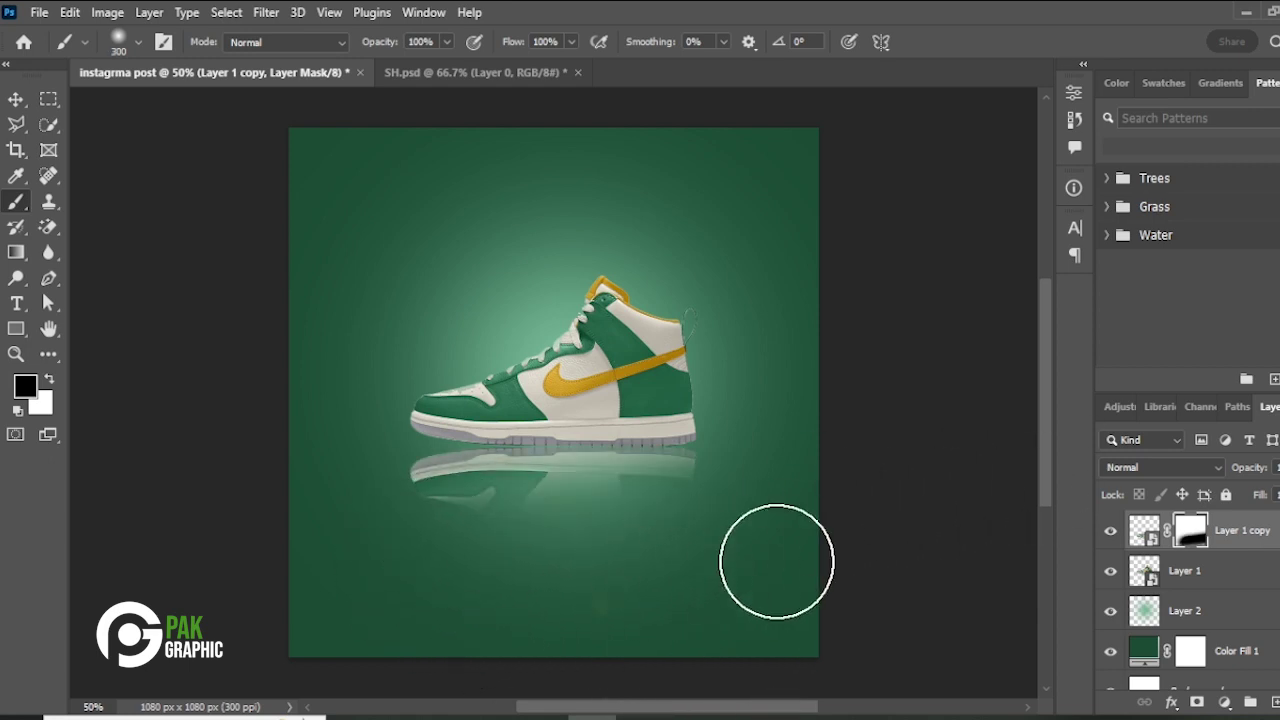
drag(403, 531, 686, 532)
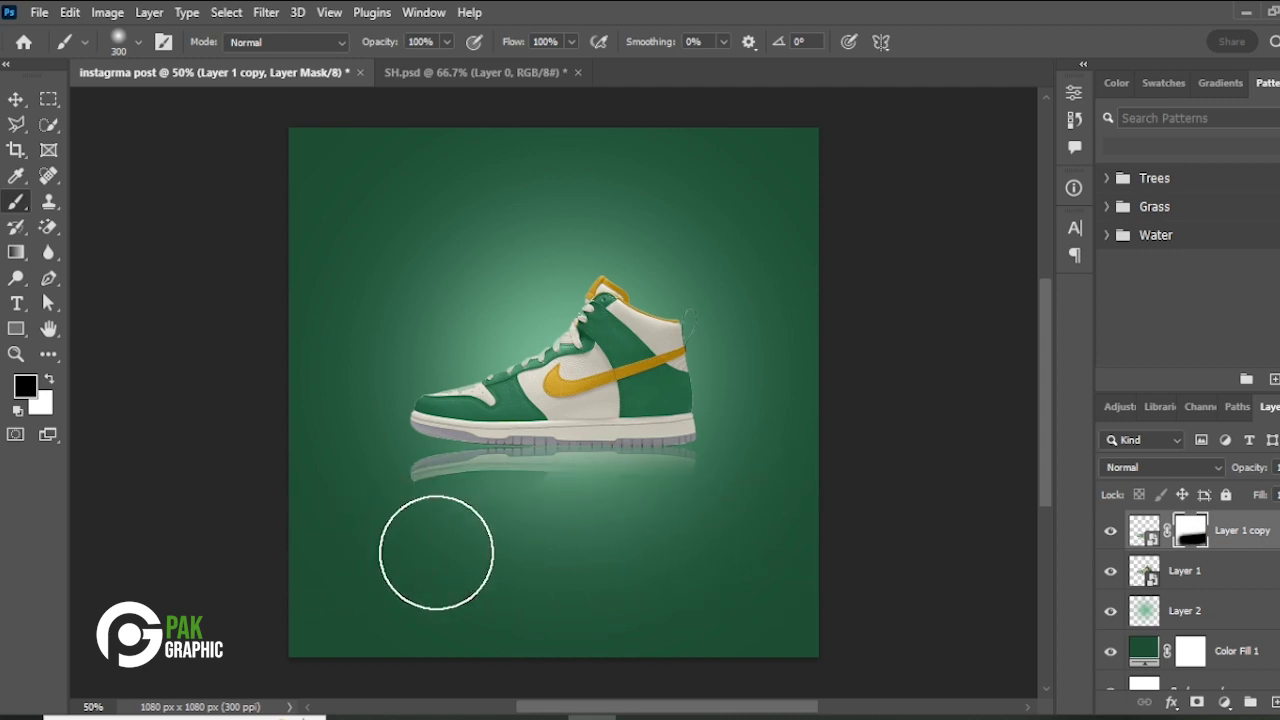
- Restore the reflection beneath the heel half by painting white on its mask with a 200 px brush
click(48, 385)
key(bracketleft)
key(bracketleft)
key(bracketleft)
key(bracketleft)
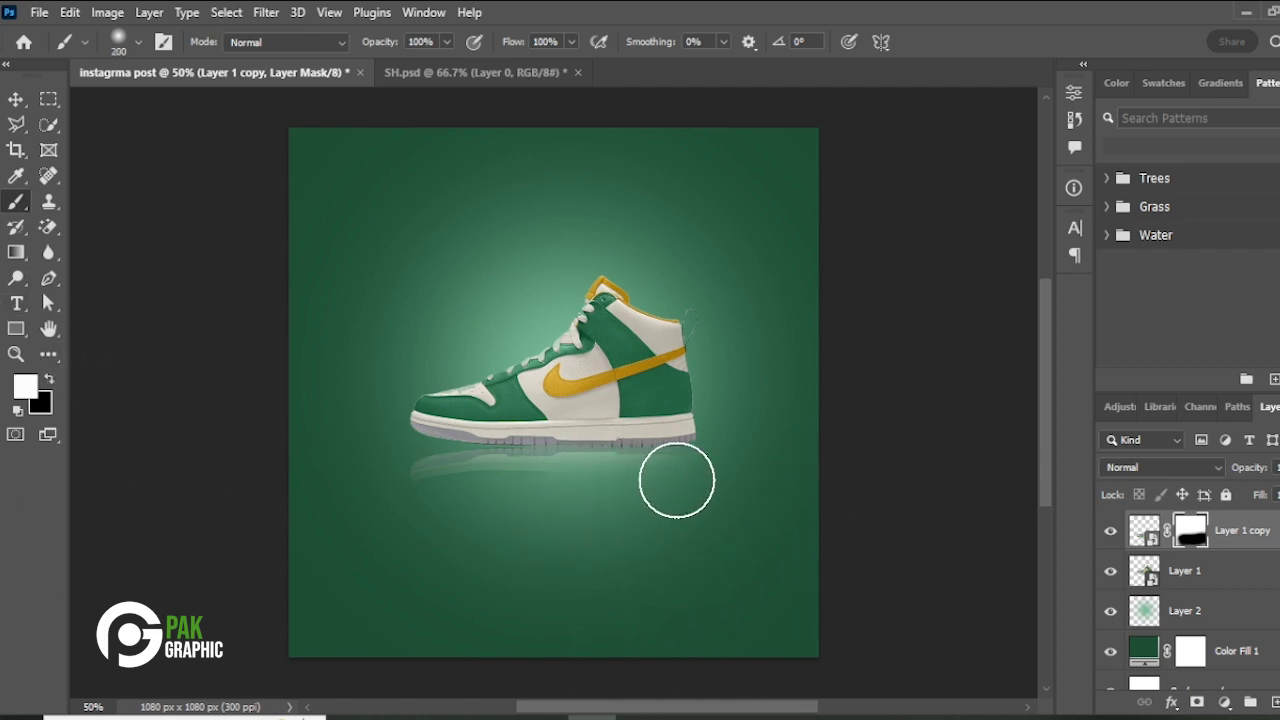
drag(677, 480, 545, 495)
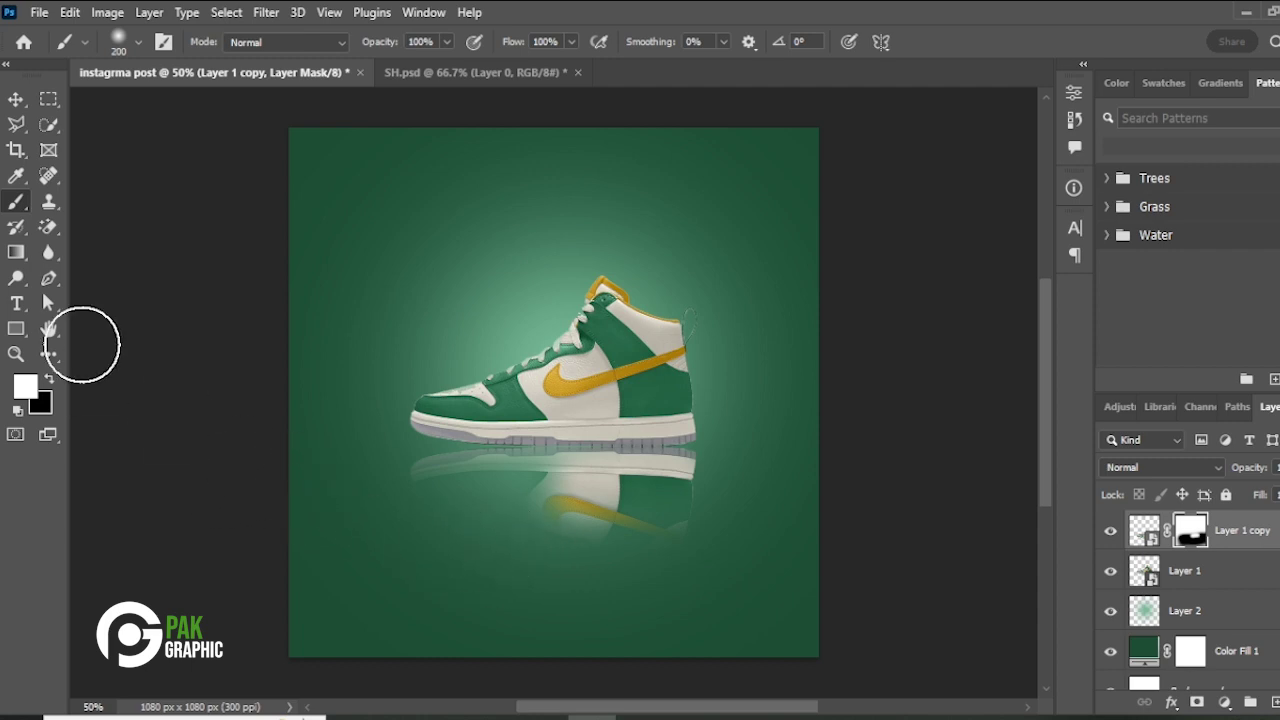
- Paint black over the restored upper-shoe area on the mask, keeping only the sole's reflection beneath the heel
click(48, 382)
mouse_move(522, 526)
mouse_down()
mouse_move(456, 498)
mouse_move(545, 525)
mouse_move(531, 517)
mouse_move(806, 517)
mouse_up()
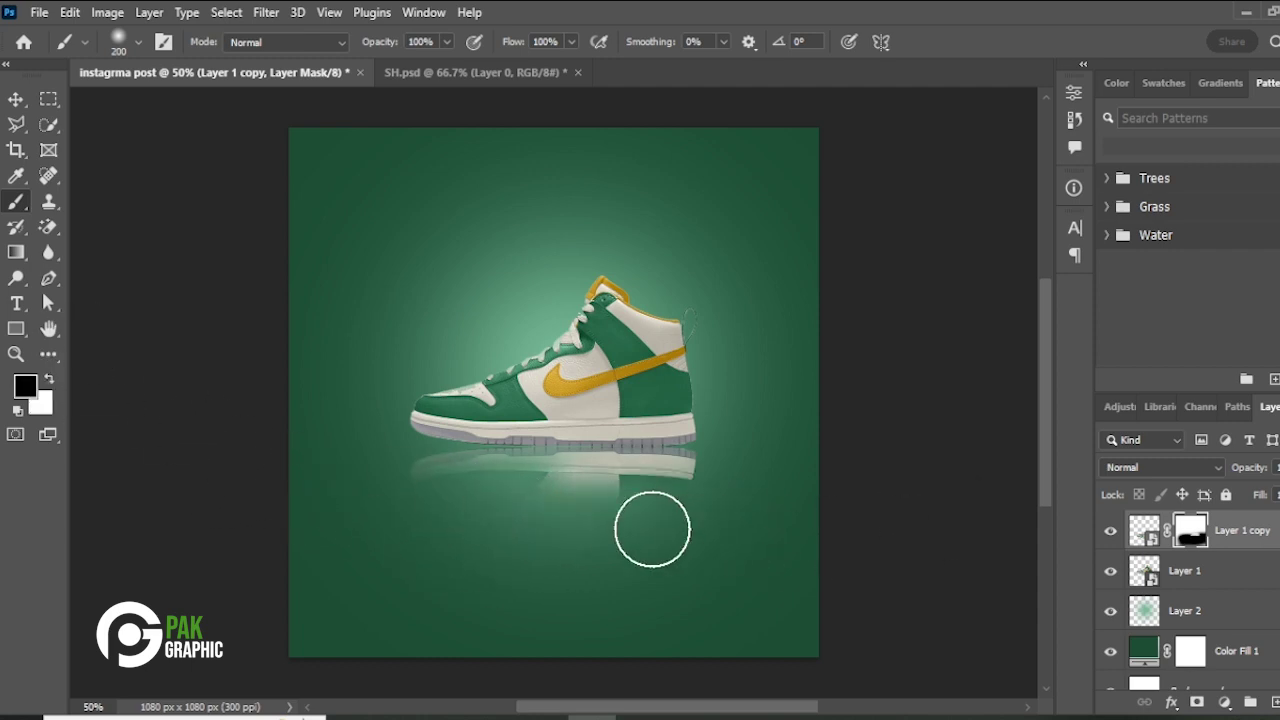
drag(589, 506, 737, 583)
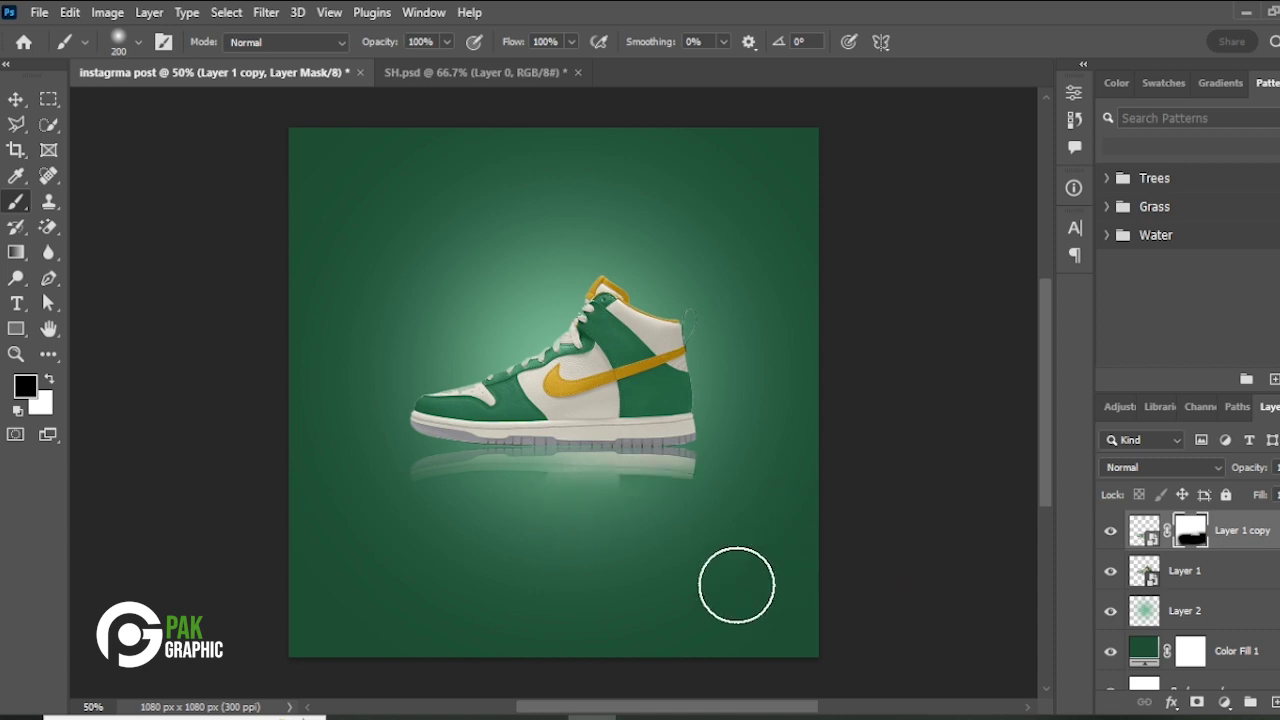
- Set brush smoothing to 8% and fade the reflection's lower edge toward the heel by painting black on its mask
click(725, 45)
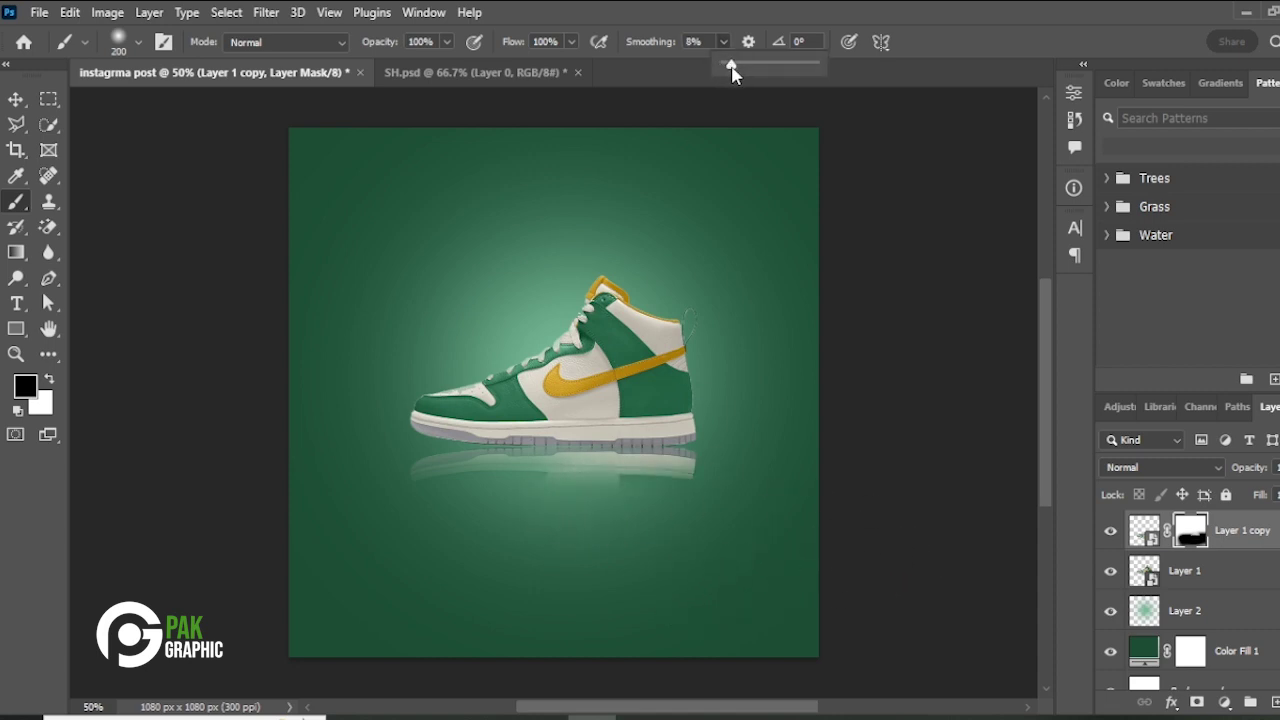
mouse_move(520, 500)
mouse_down()
mouse_move(548, 520)
mouse_move(826, 489)
mouse_up()
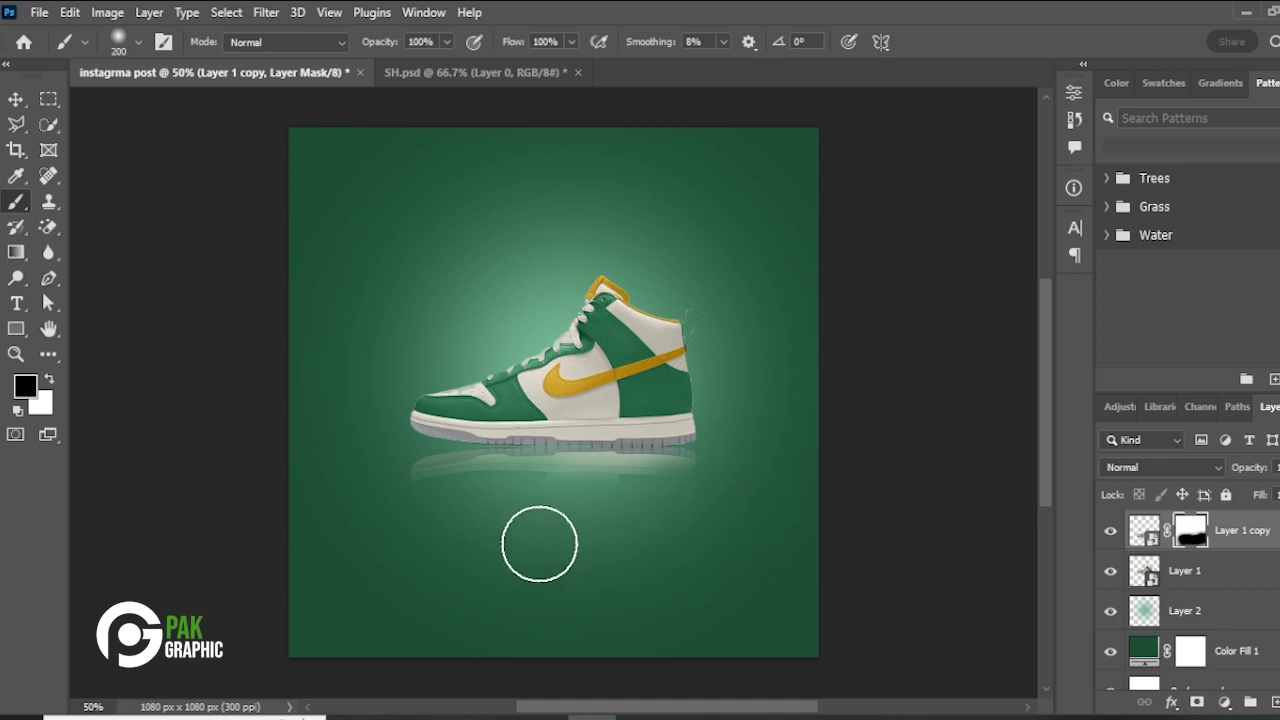
click(16, 100)
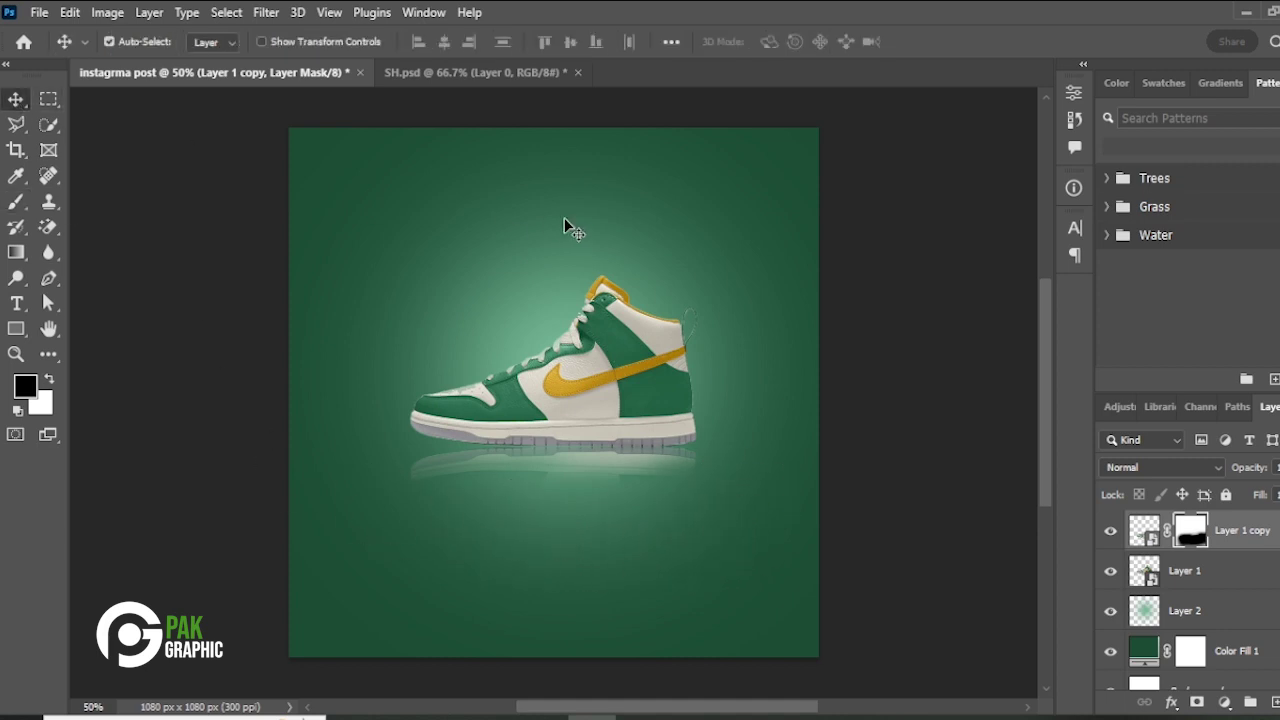
click(564, 217)
scroll(611, 471, up, 2)
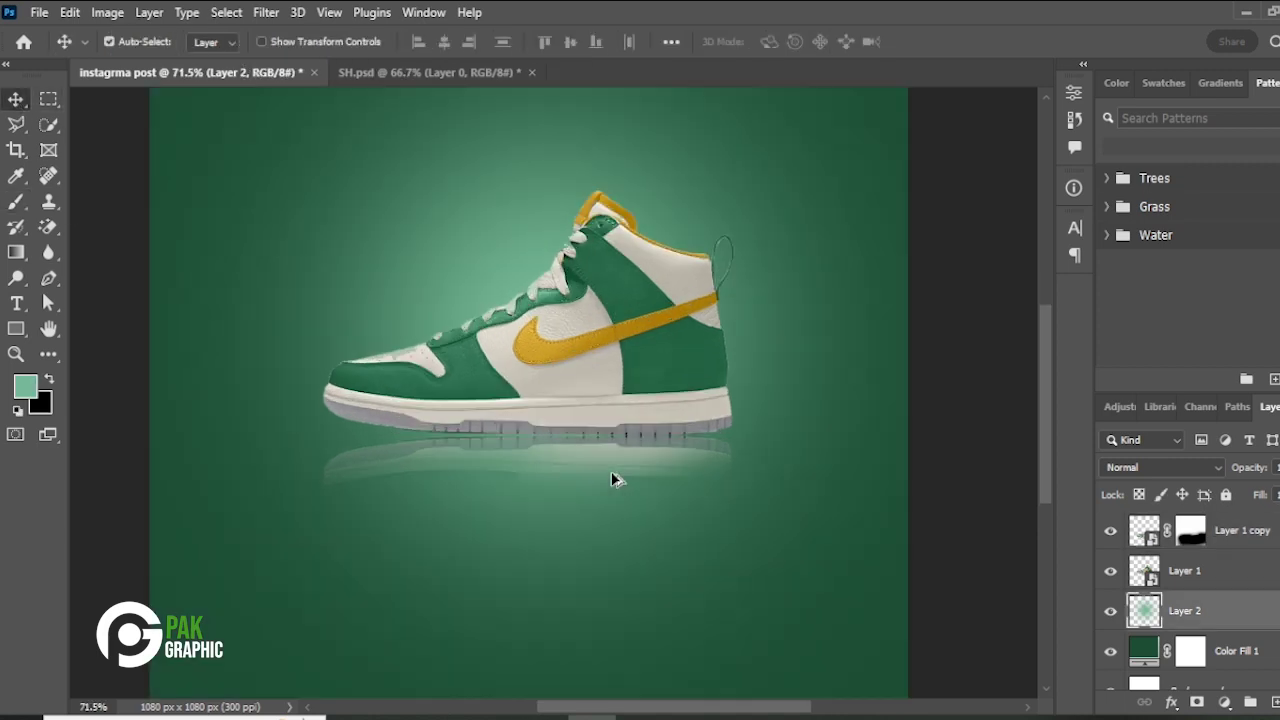
scroll(611, 471, down, 3)
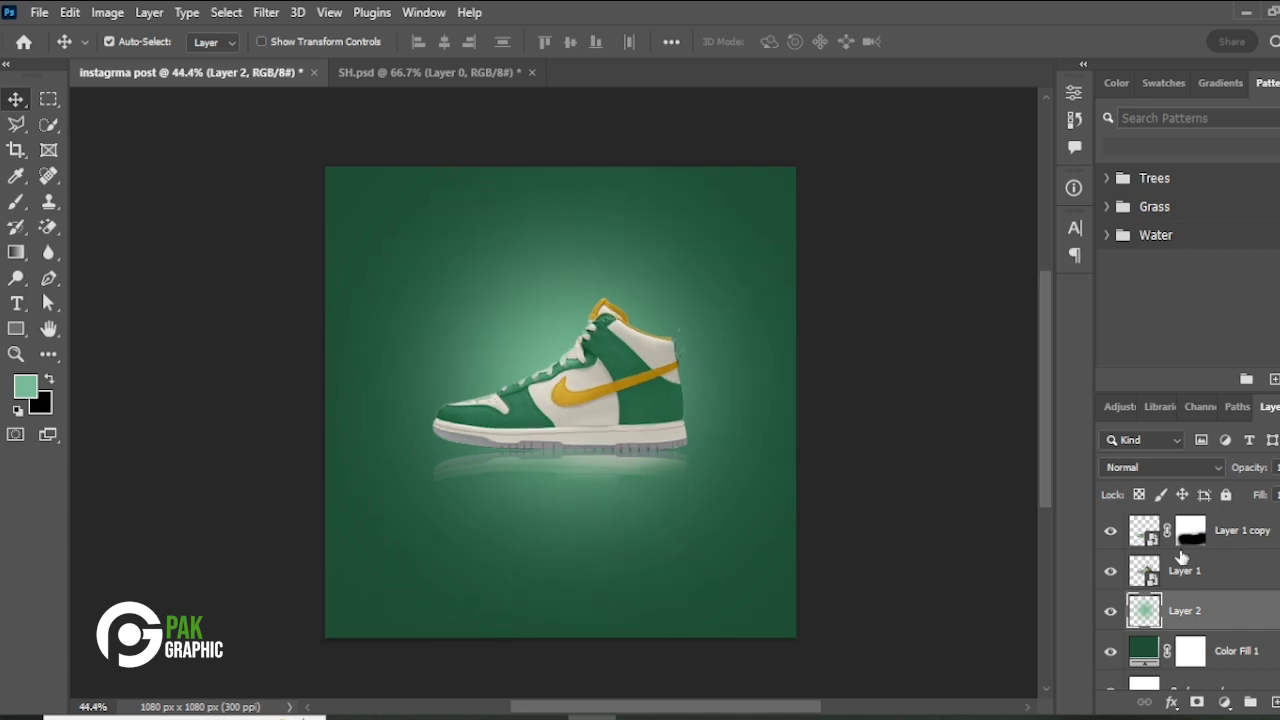
- Add a new layer above the shoe and stamp one enlarged soft black brush dab over its middle
click(652, 473)
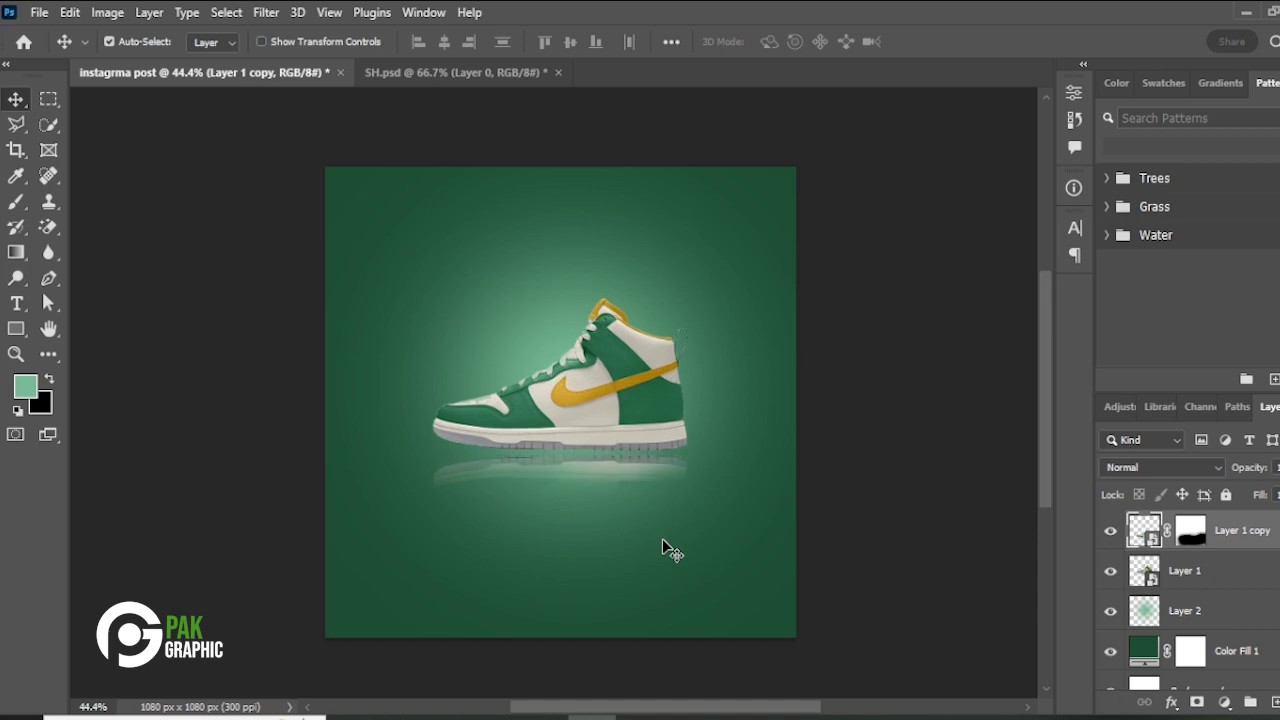
click(1213, 575)
click(1274, 702)
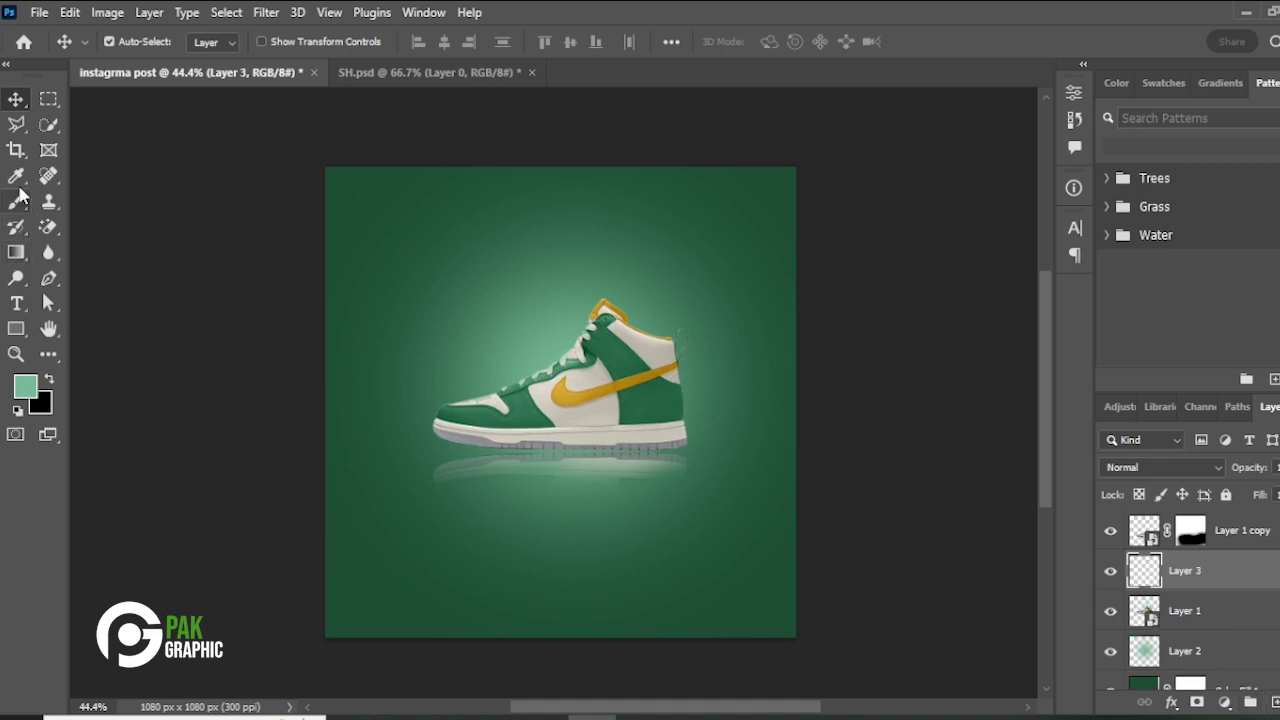
click(17, 206)
click(49, 380)
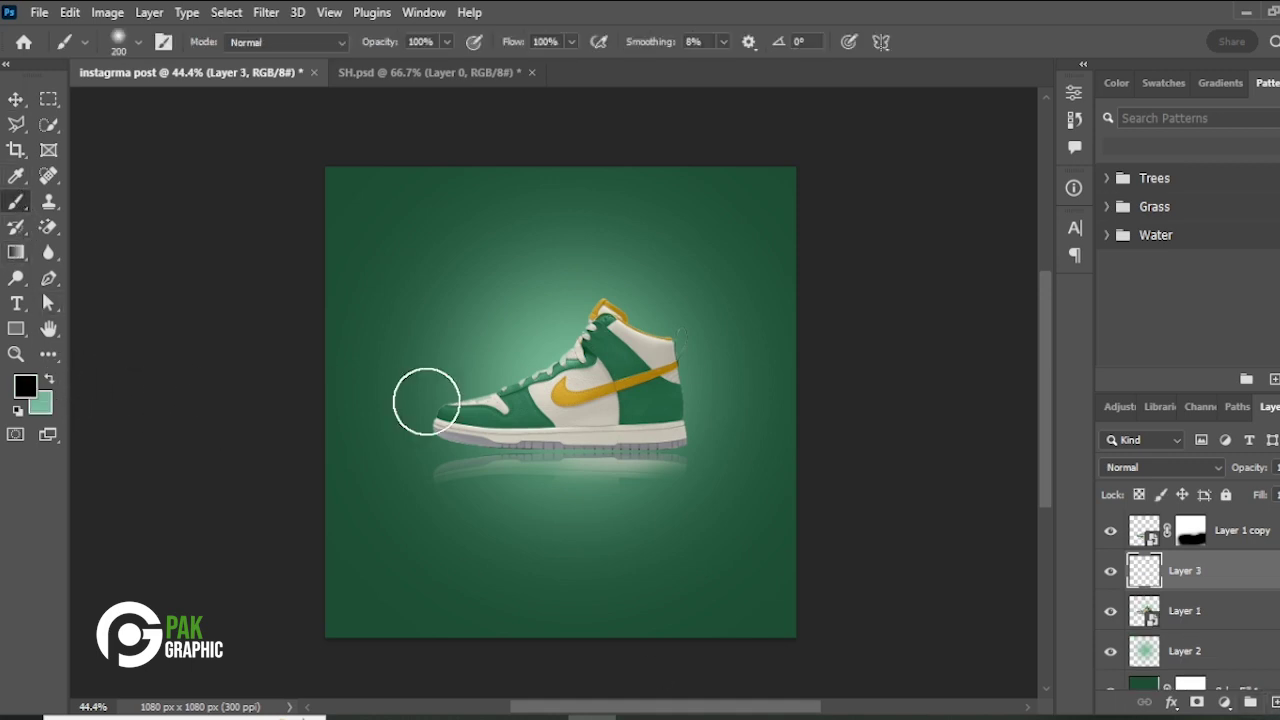
key(bracketright)
key(bracketright)
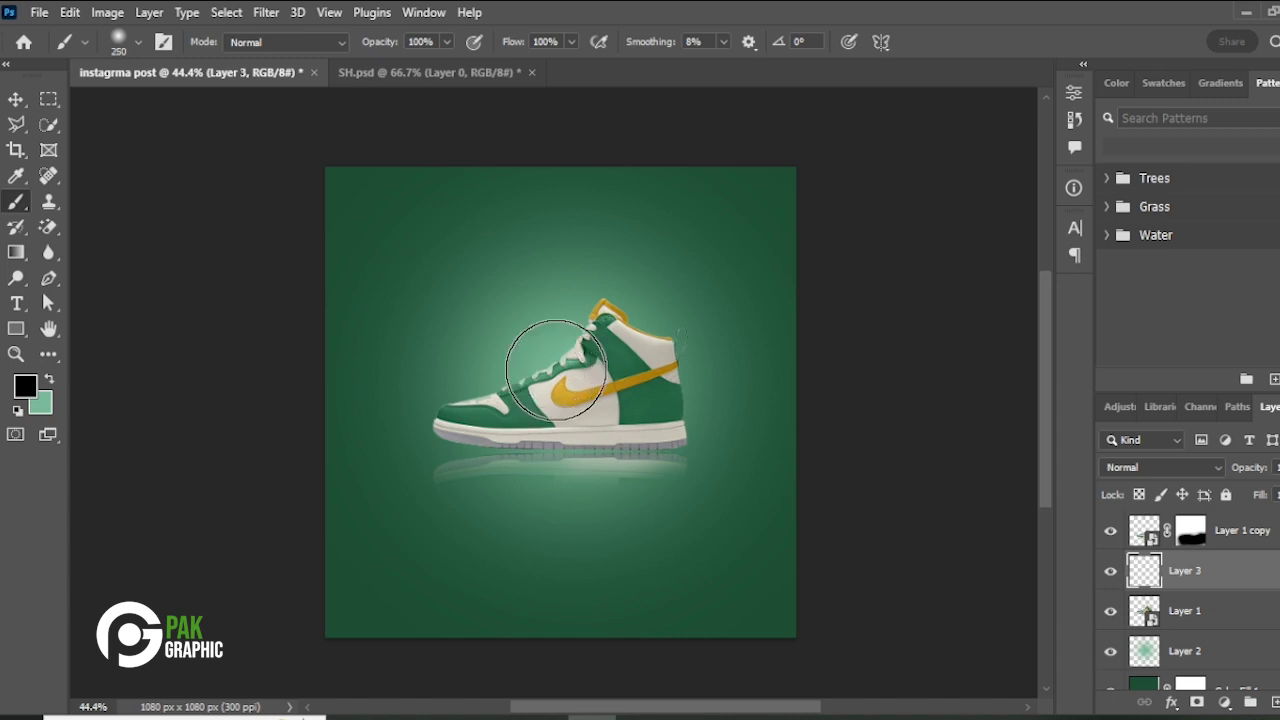
click(552, 356)
- Transform the black dab into a flat shadow about 230% wide and 18% high, positioned under the sole
click(14, 101)
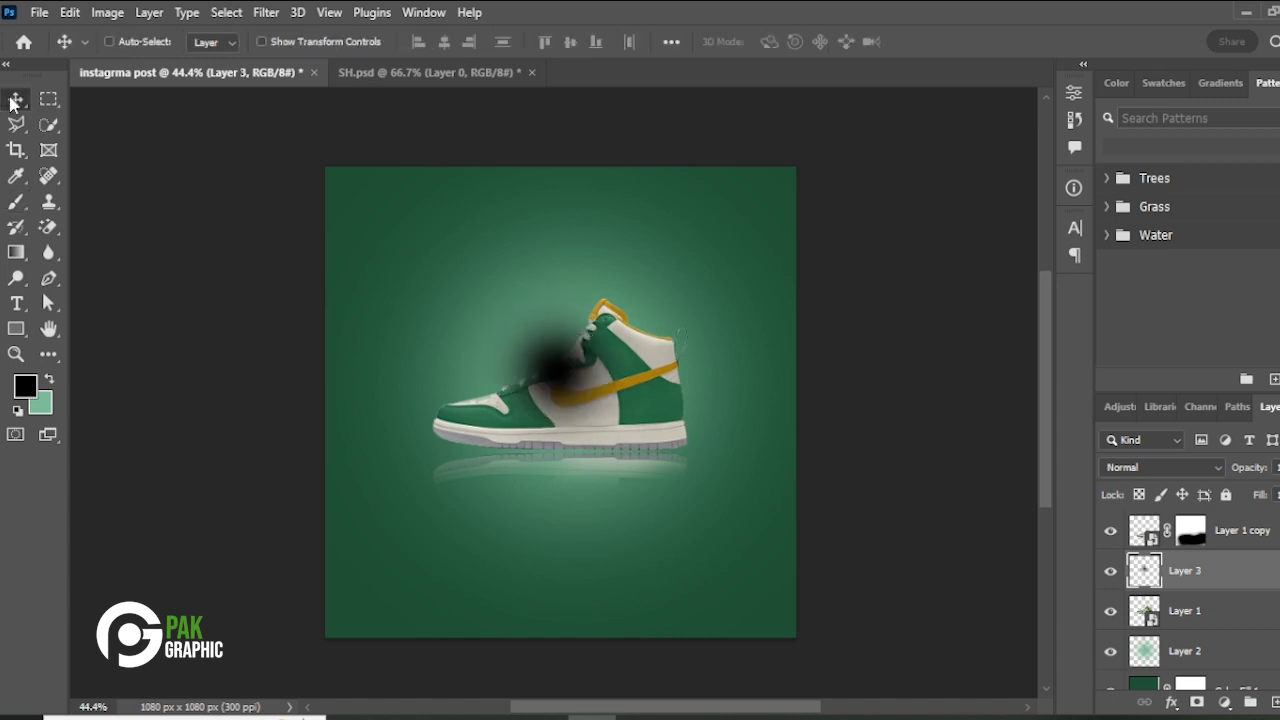
key(ctrl+t)
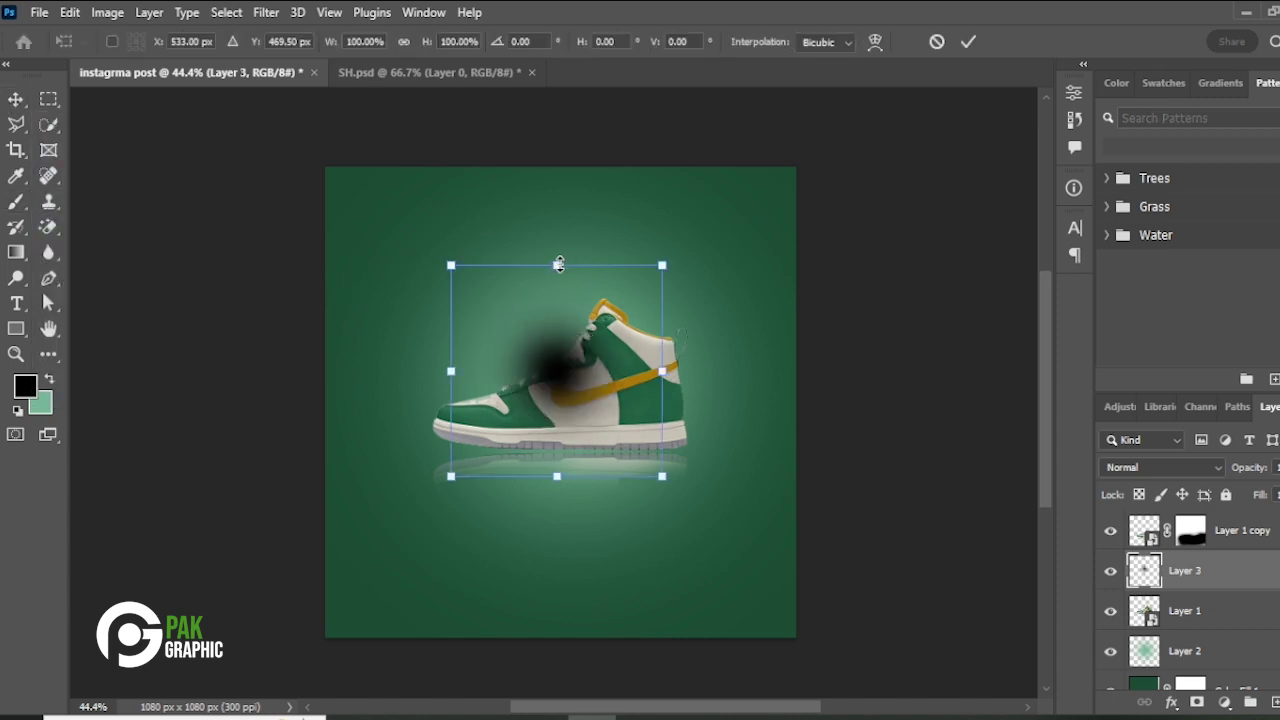
drag(558, 264, 553, 438)
drag(661, 458, 938, 457)
drag(718, 457, 619, 451)
scroll(619, 451, up, 2)
scroll(619, 451, up, 1)
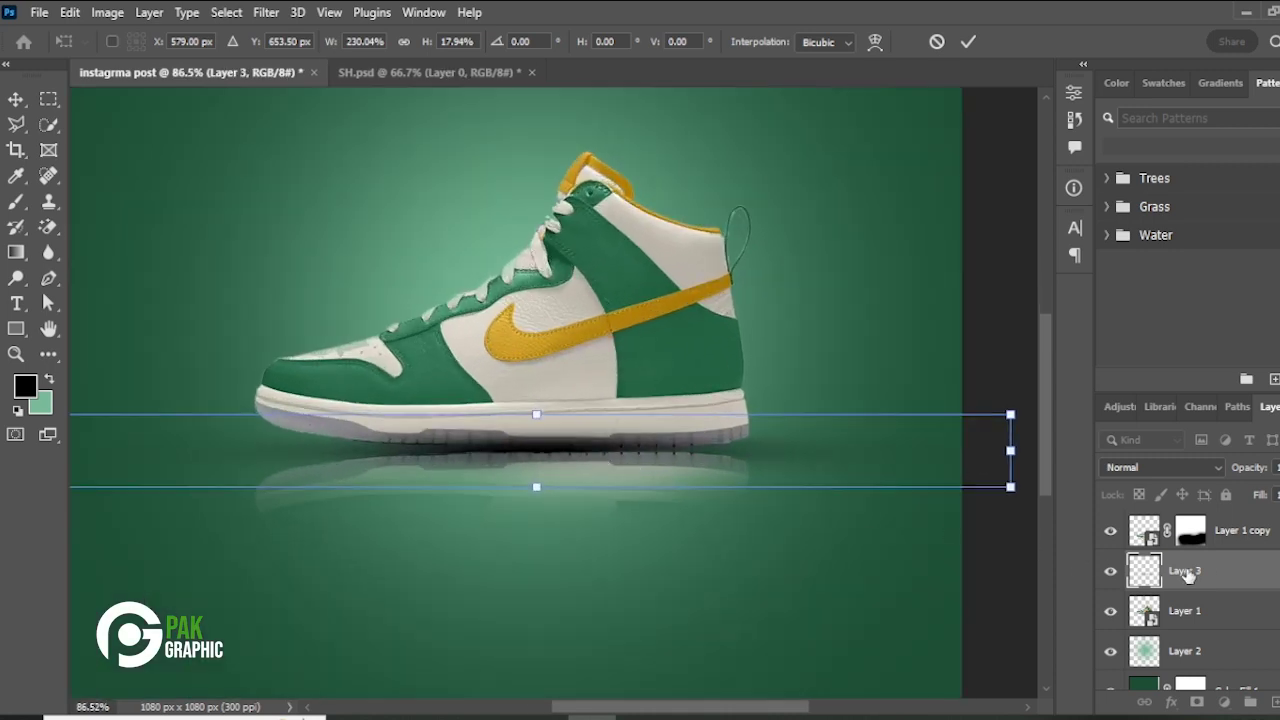
- Place the shadow layer beneath the shoe layer and nudge the shoe up 5 px
drag(1212, 586, 1216, 634)
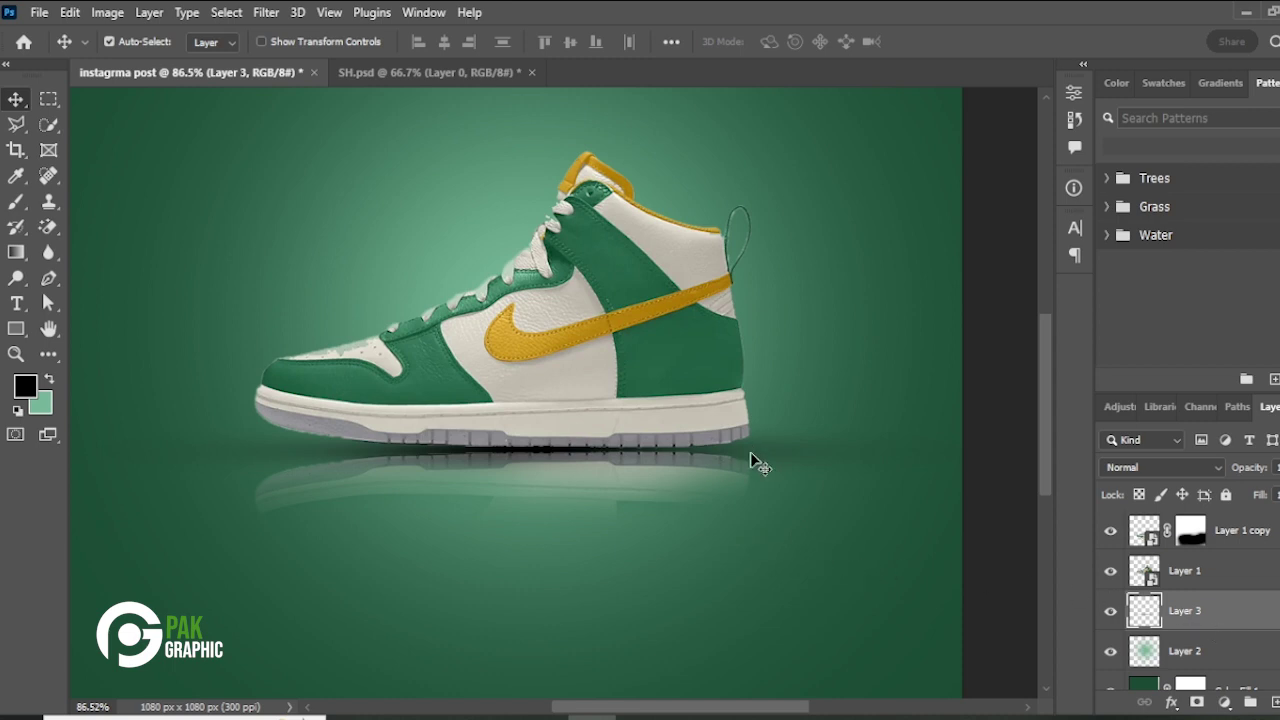
click(1181, 571)
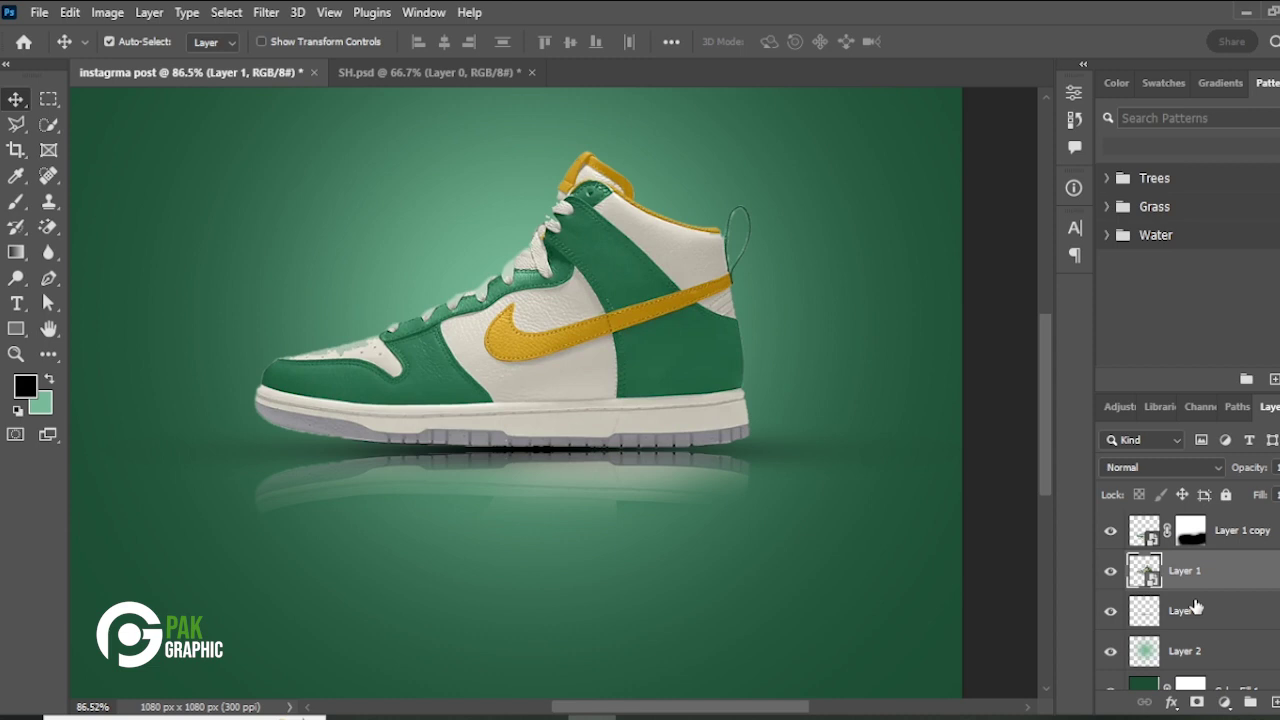
key(Up)
key(Up)
key(Up)
key(Up)
key(Up)
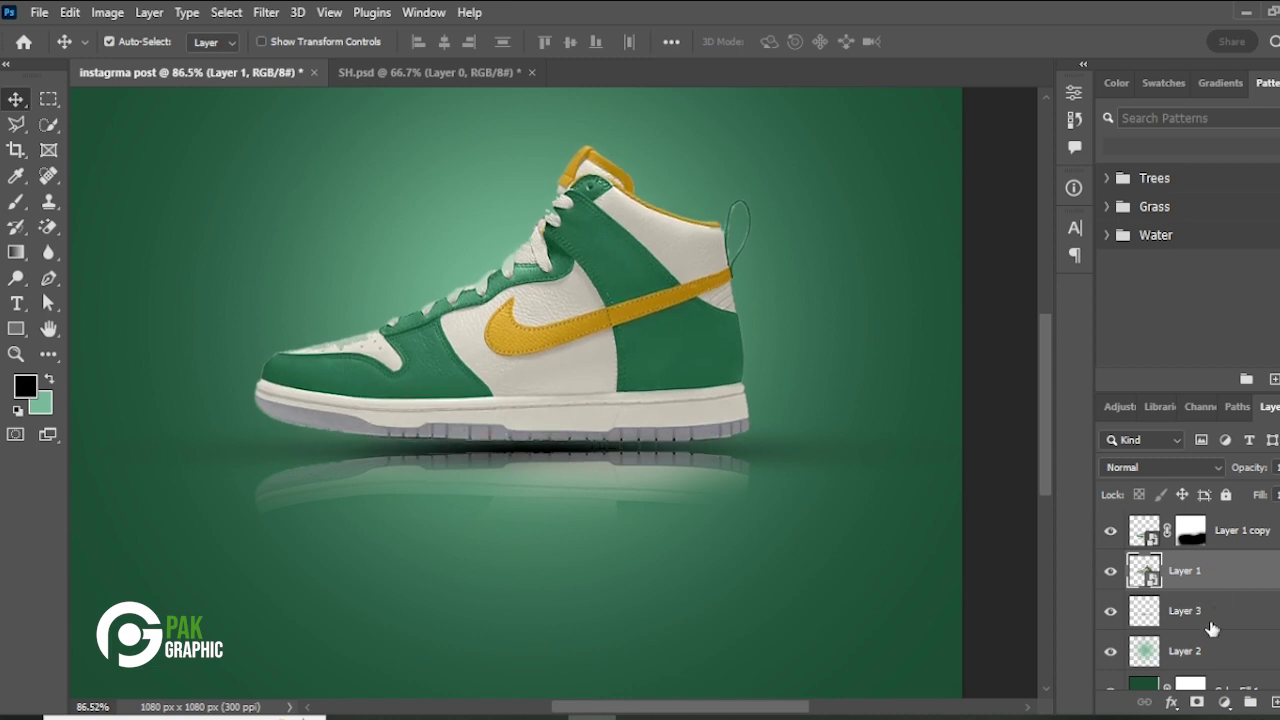
- Enlarge the shadow under the sole to about 103.5% width and 108% height
click(1205, 620)
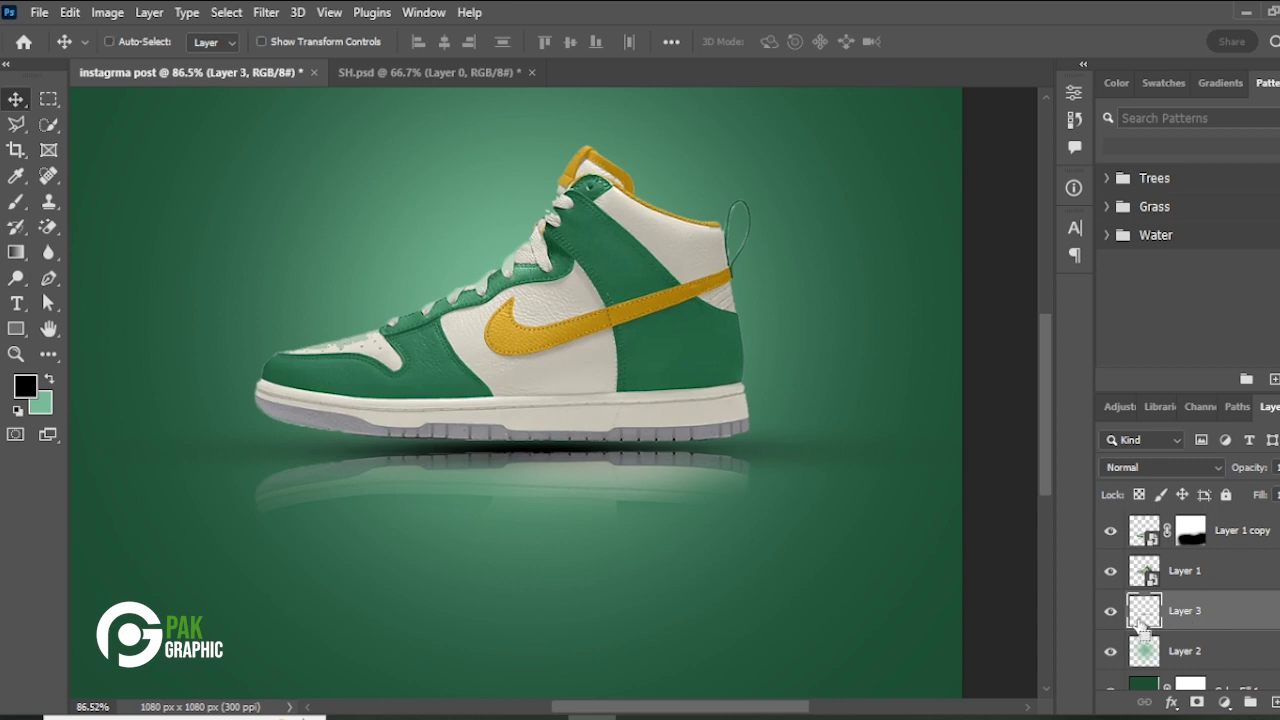
key(ctrl+t)
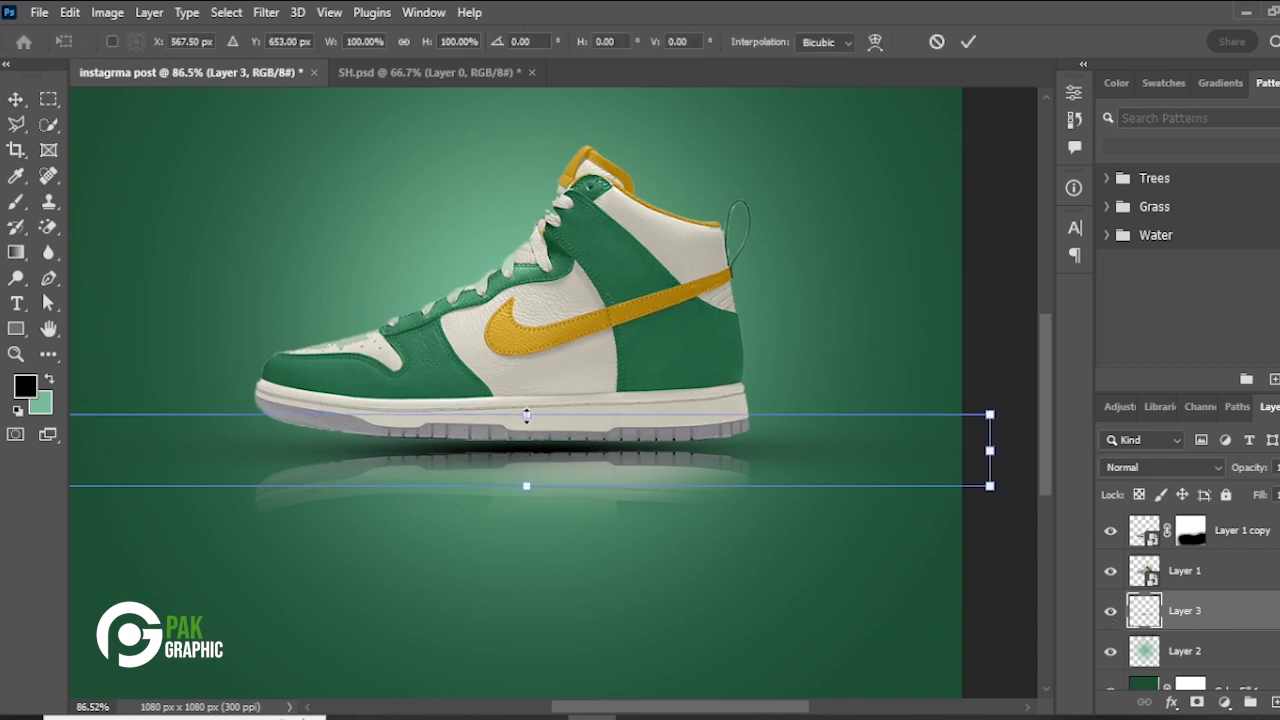
drag(528, 415, 526, 409)
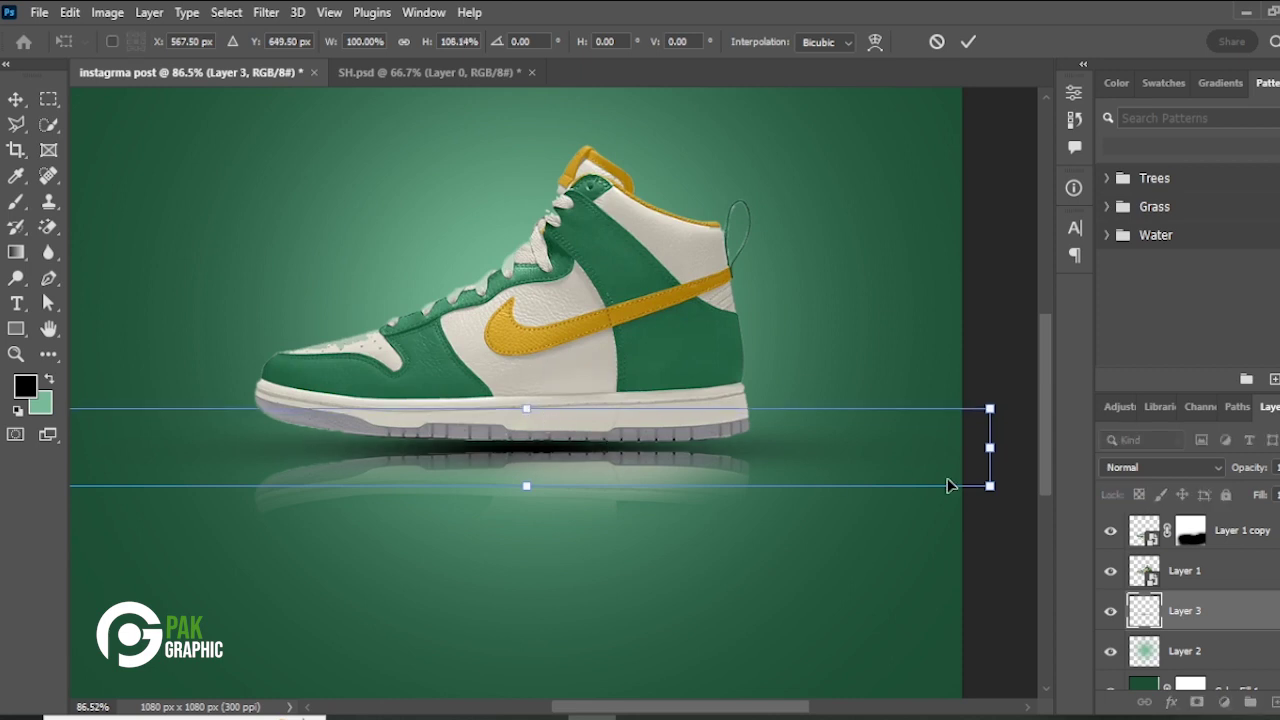
mouse_move(995, 457)
mouse_down()
mouse_move(1037, 449)
mouse_move(1008, 448)
mouse_up()
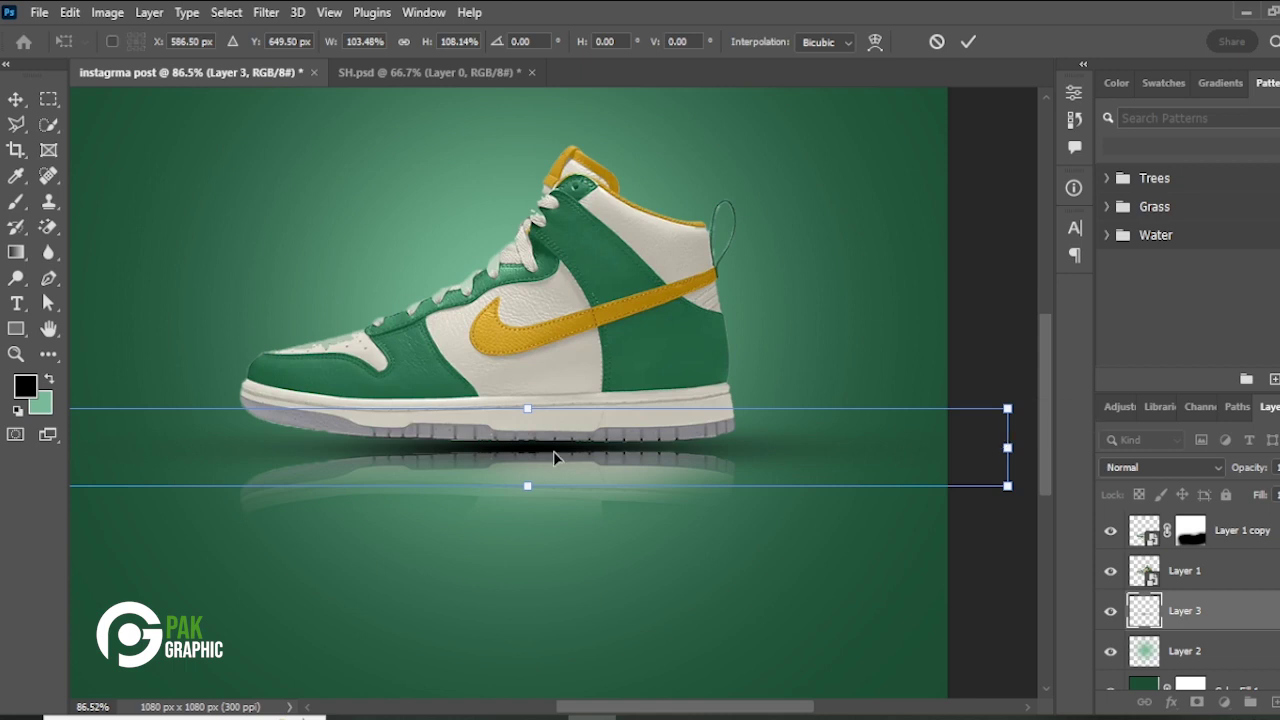
- Warp the toe end of the shadow slightly so it follows the raised front of the sole
click(875, 42)
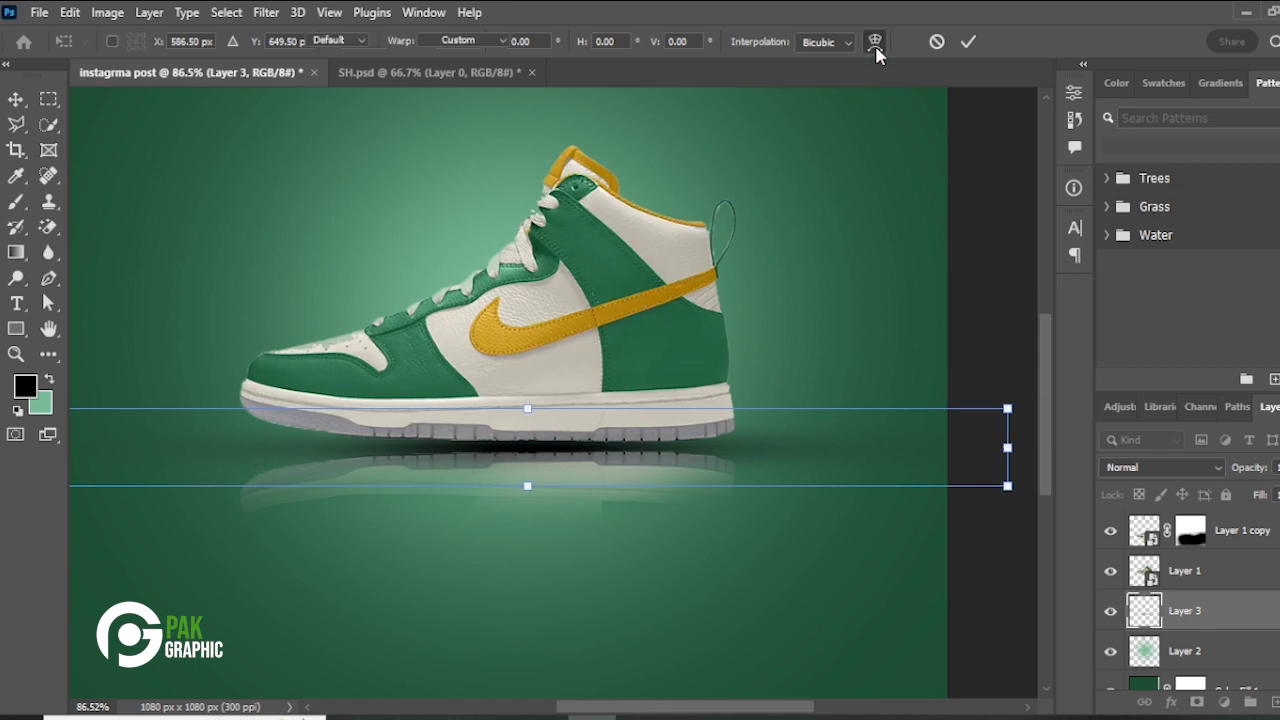
drag(238, 448, 248, 440)
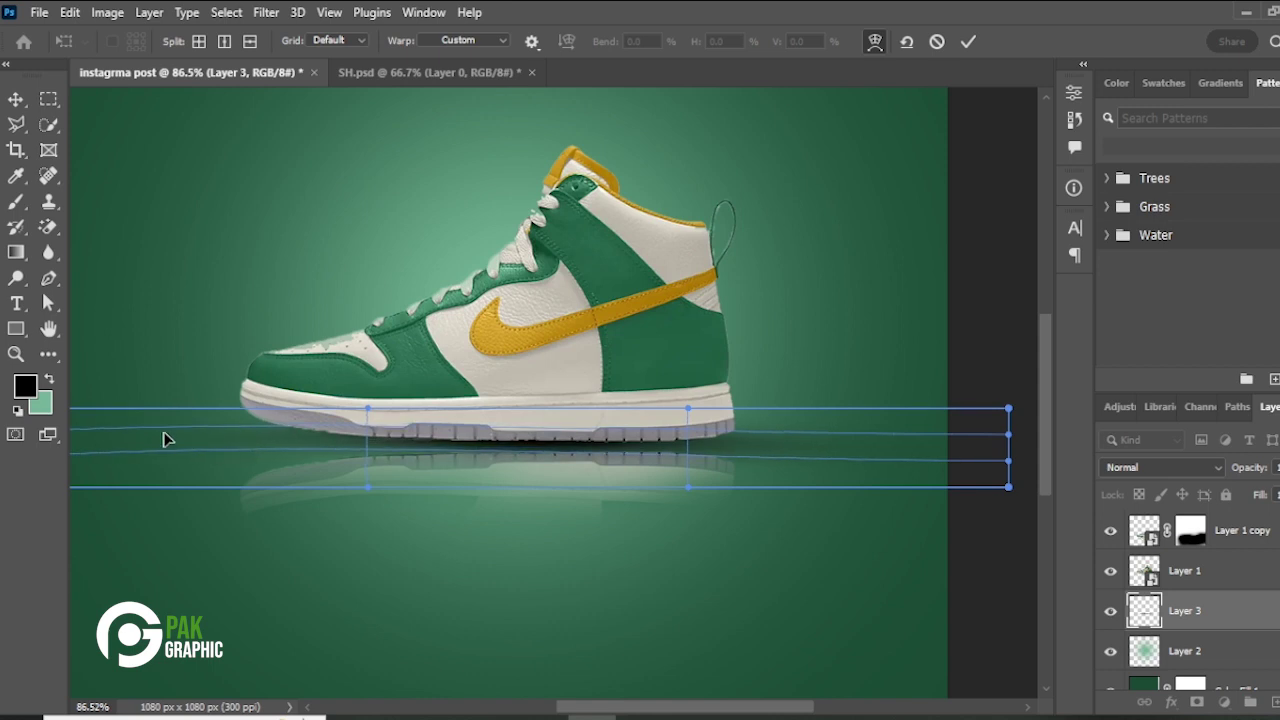
mouse_move(139, 437)
mouse_down()
mouse_move(157, 446)
mouse_move(88, 432)
mouse_move(145, 447)
mouse_up()
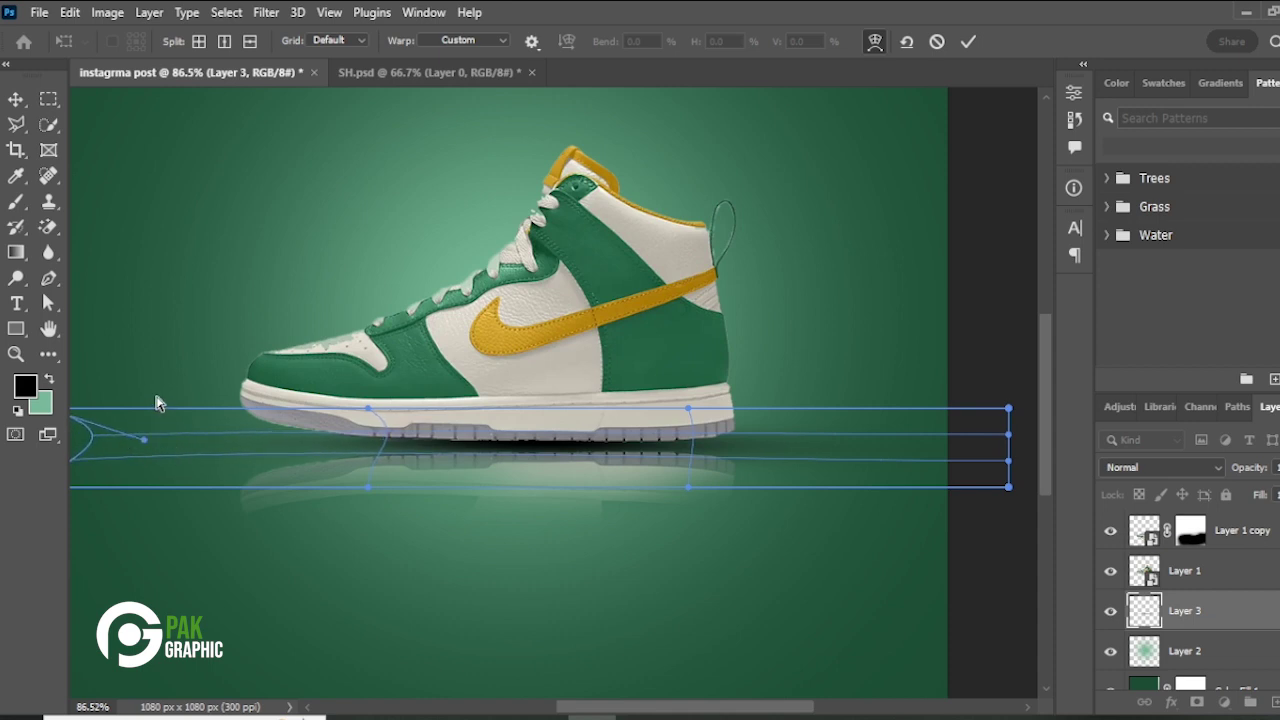
drag(162, 416, 112, 414)
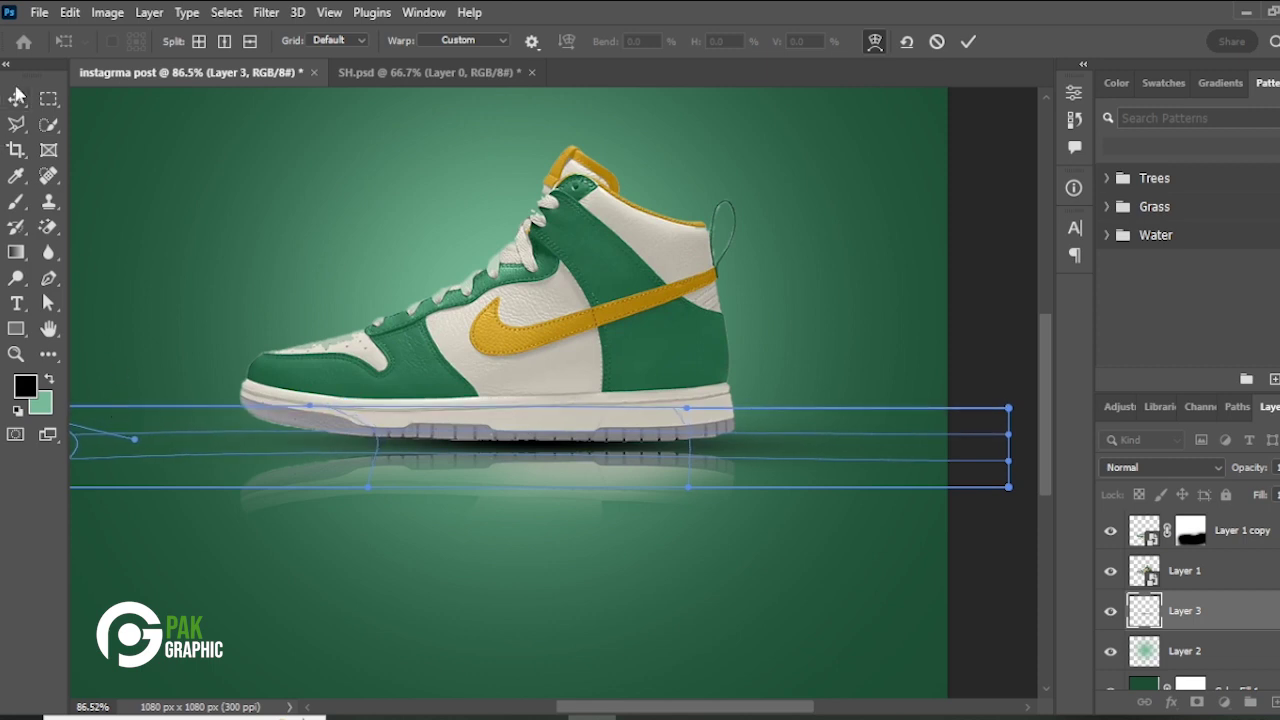
key(Return)
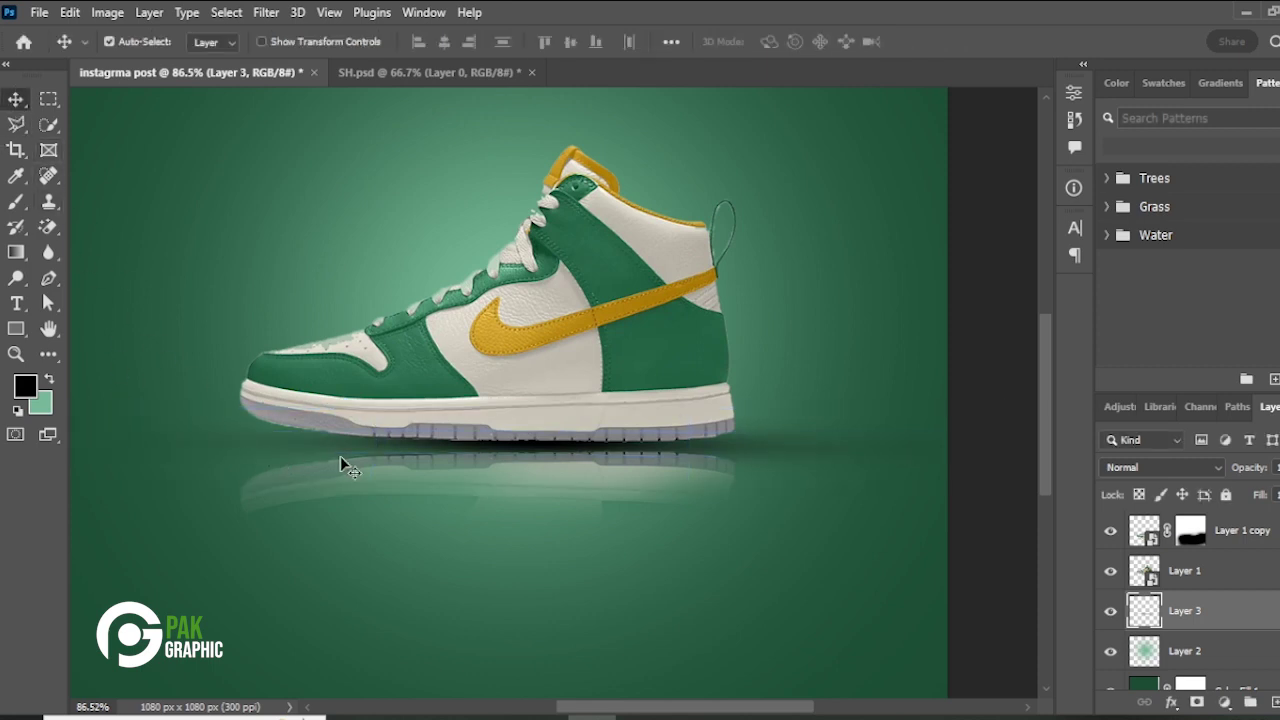
- Stretch the shadow sideways toward the toe to about 103.6% width, and fit the whole post in view
key(ctrl+t)
scroll(232, 474, down, 1)
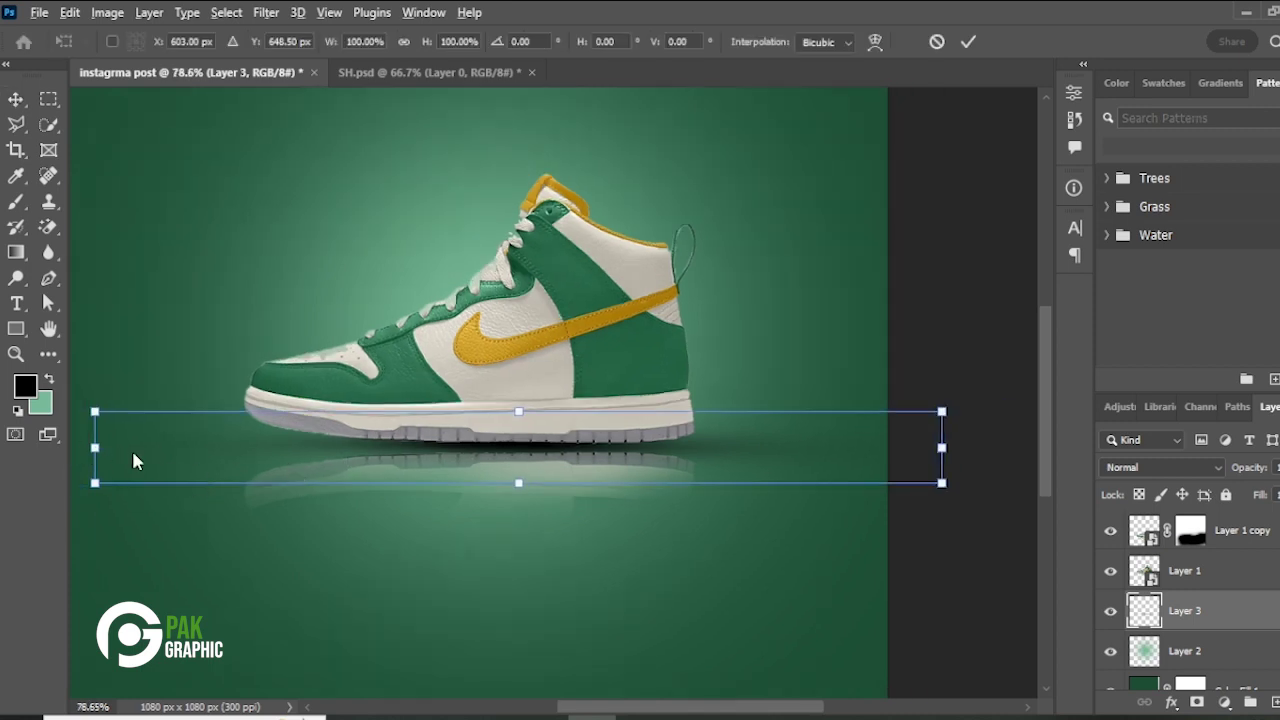
scroll(133, 458, down, 2)
mouse_move(97, 455)
mouse_down()
mouse_move(62, 450)
mouse_move(92, 451)
mouse_move(81, 450)
mouse_up()
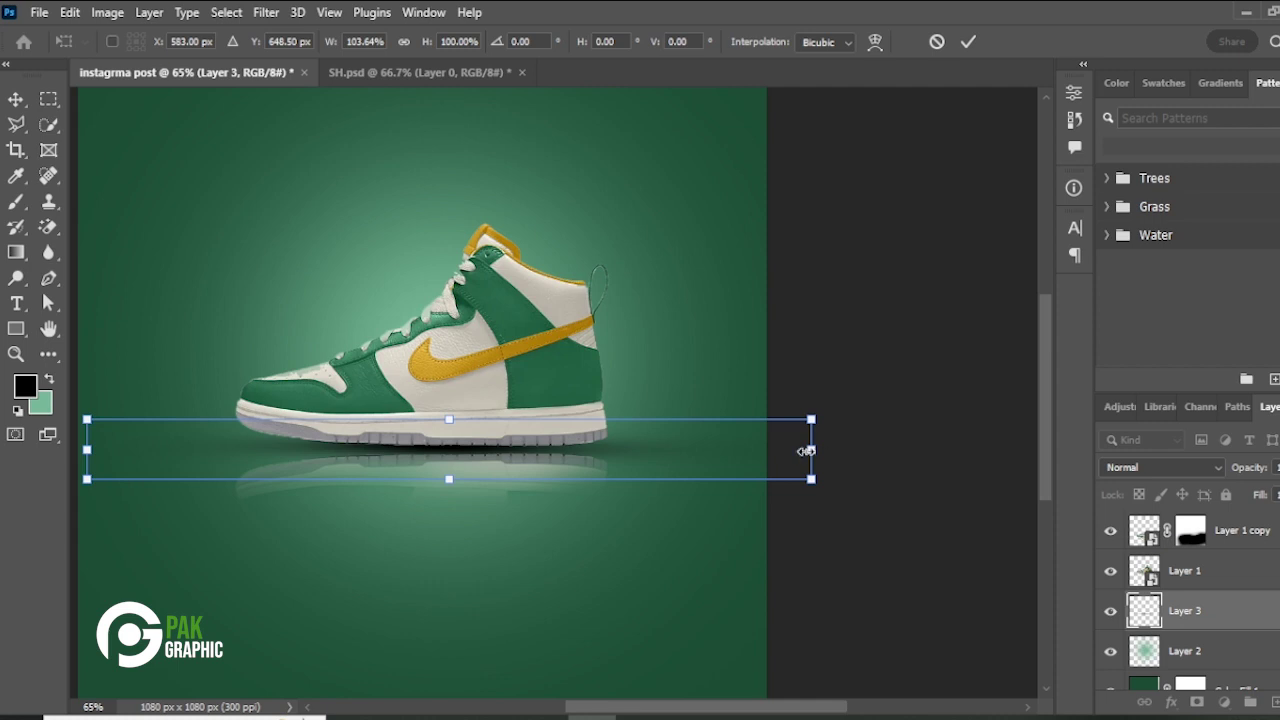
key(Return)
click(564, 514)
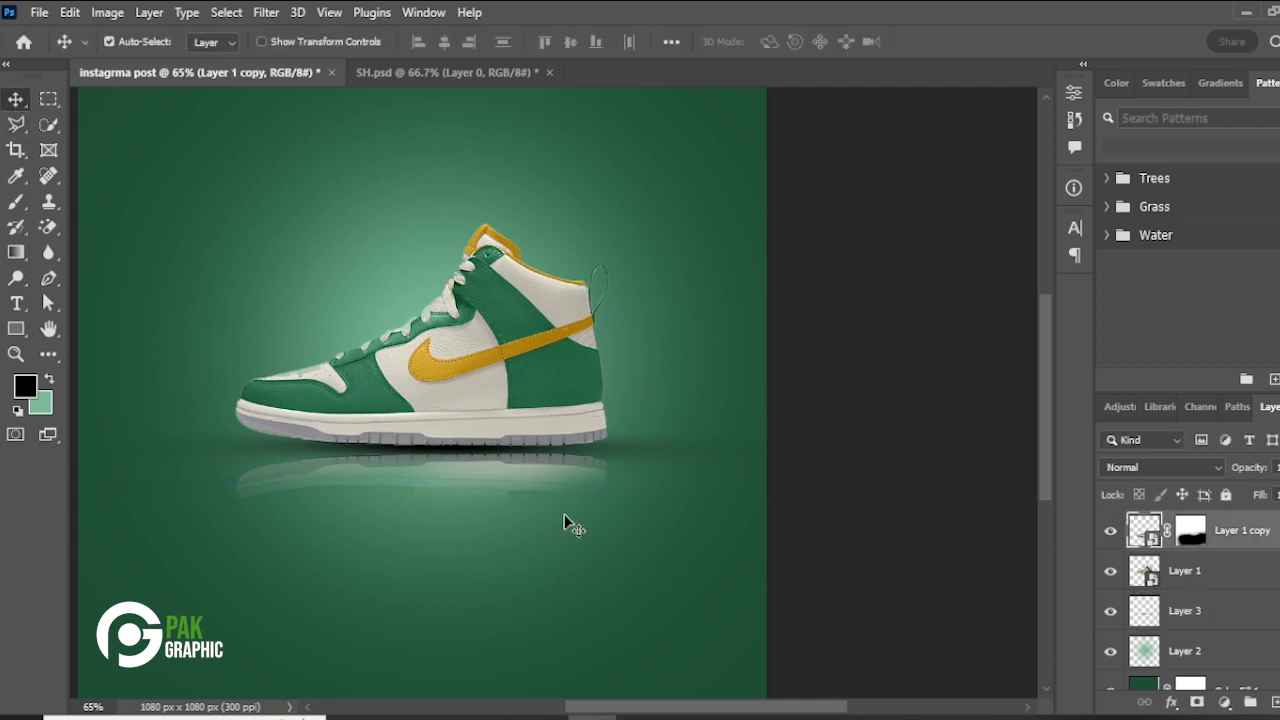
key(ctrl+0)
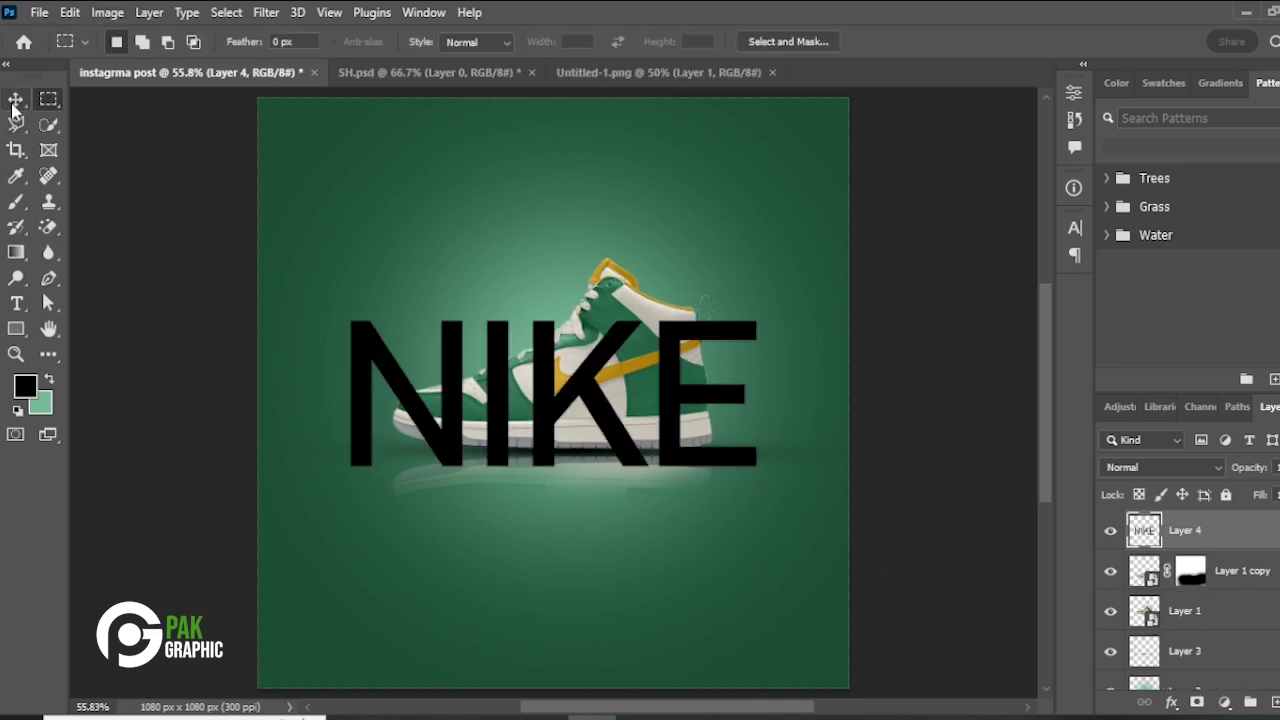
- Move the black NIKE lettering up behind the shoe's upper and place its layer below the shadow layer
click(15, 99)
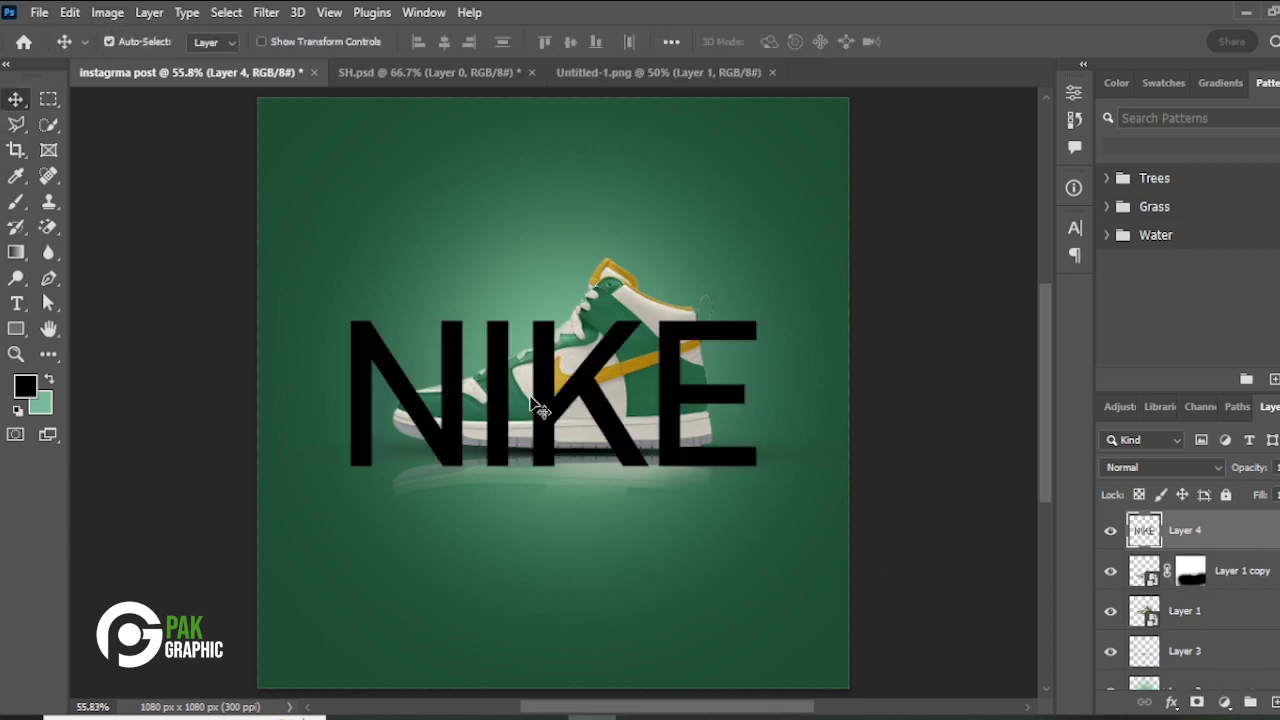
drag(555, 405, 556, 320)
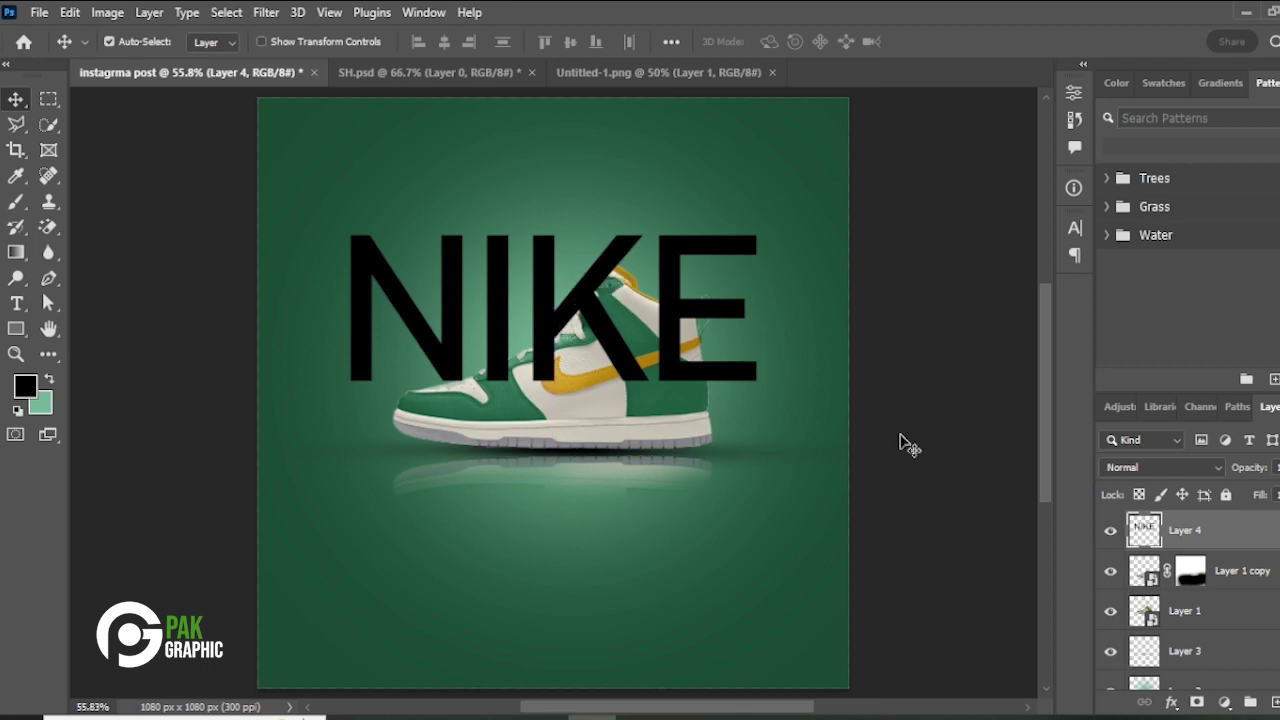
drag(1274, 546, 1272, 668)
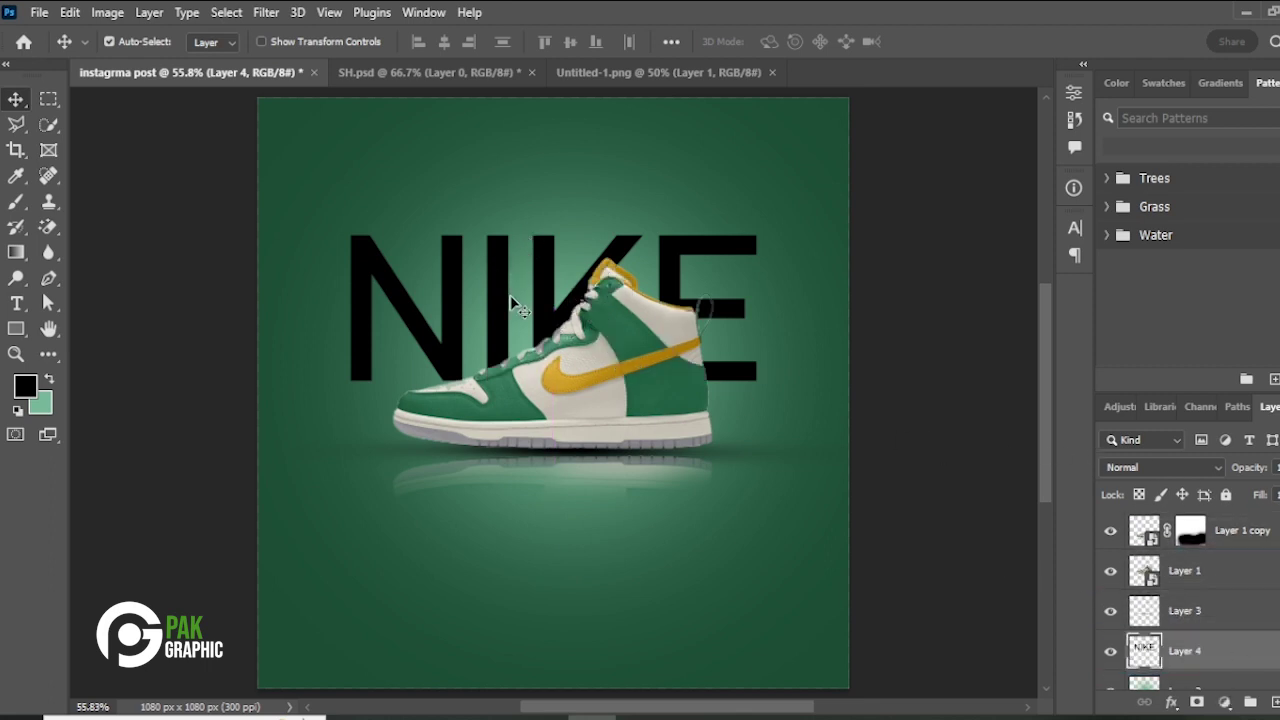
mouse_move(543, 294)
mouse_down()
mouse_move(542, 275)
mouse_move(543, 286)
mouse_up()
scroll(546, 290, down, 1)
scroll(545, 291, up, 1)
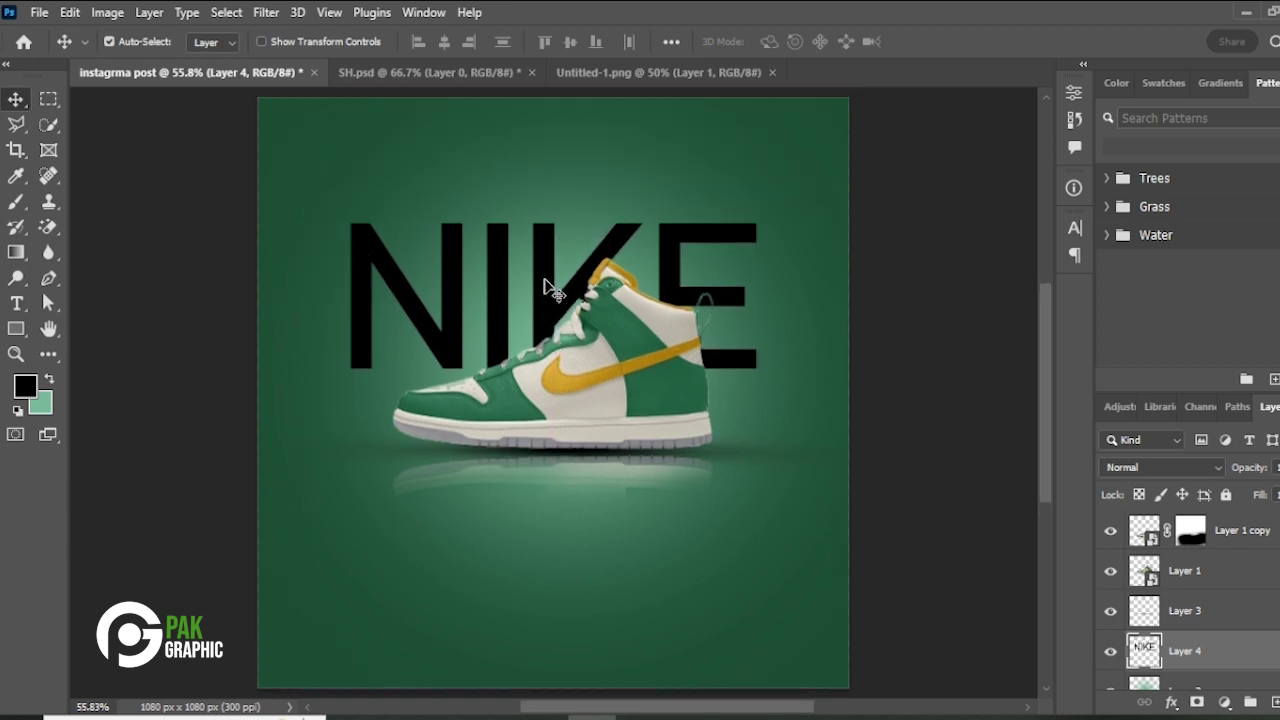
- Paste the white NEW ARRAIVAL badge, center it above the NIKE lettering and nudge it down slightly
key(ctrl+v)
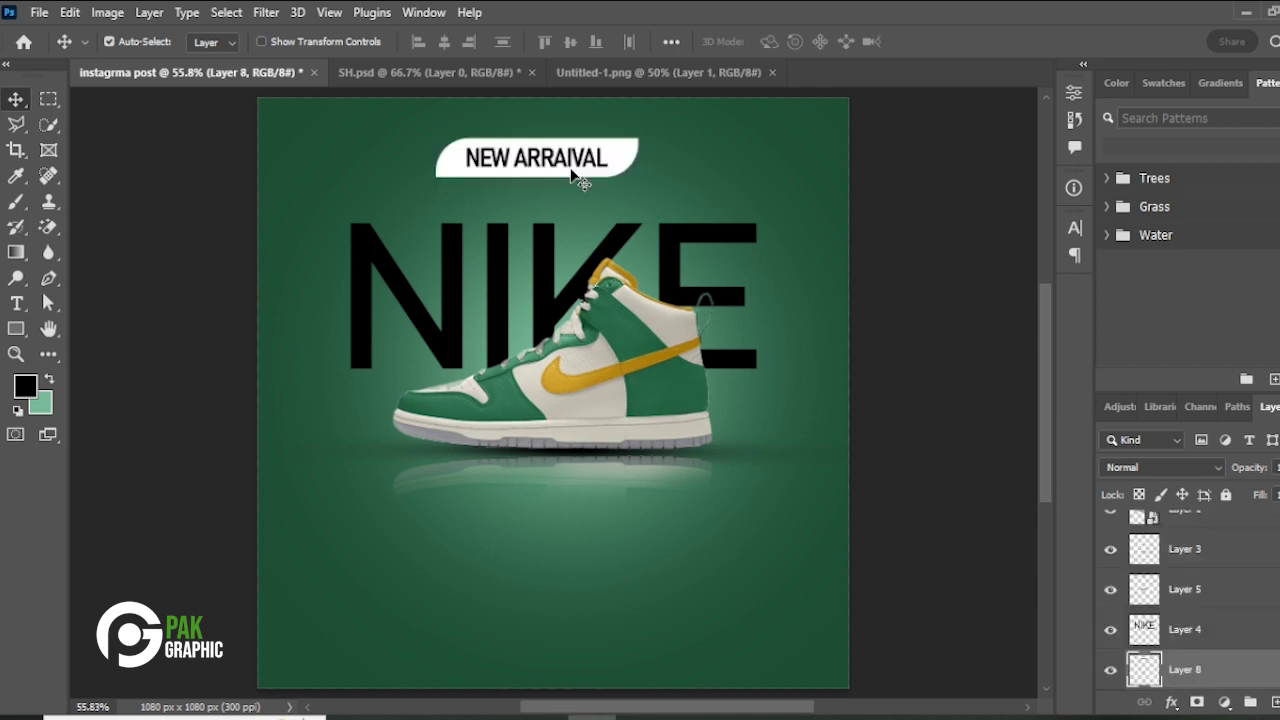
mouse_move(541, 173)
mouse_down()
mouse_move(561, 182)
mouse_move(562, 170)
mouse_up()
scroll(563, 182, up, 1)
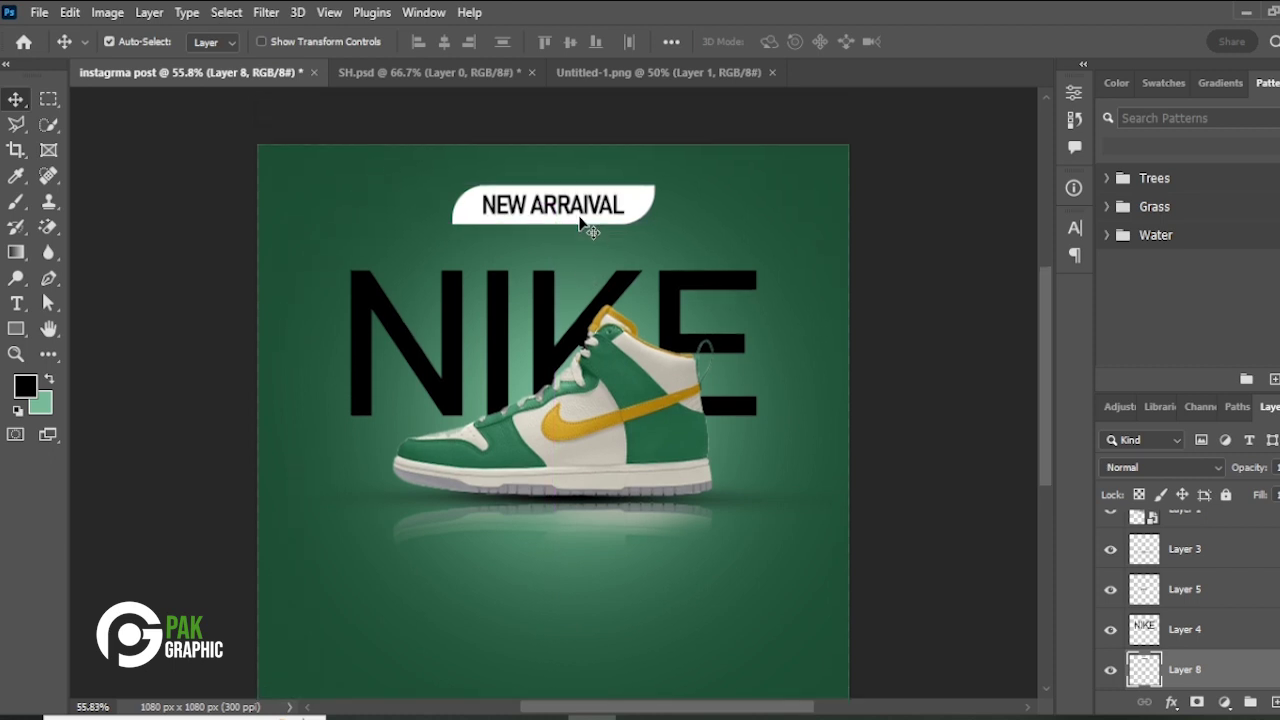
key(Down)
key(Down)
key(Down)
key(Down)
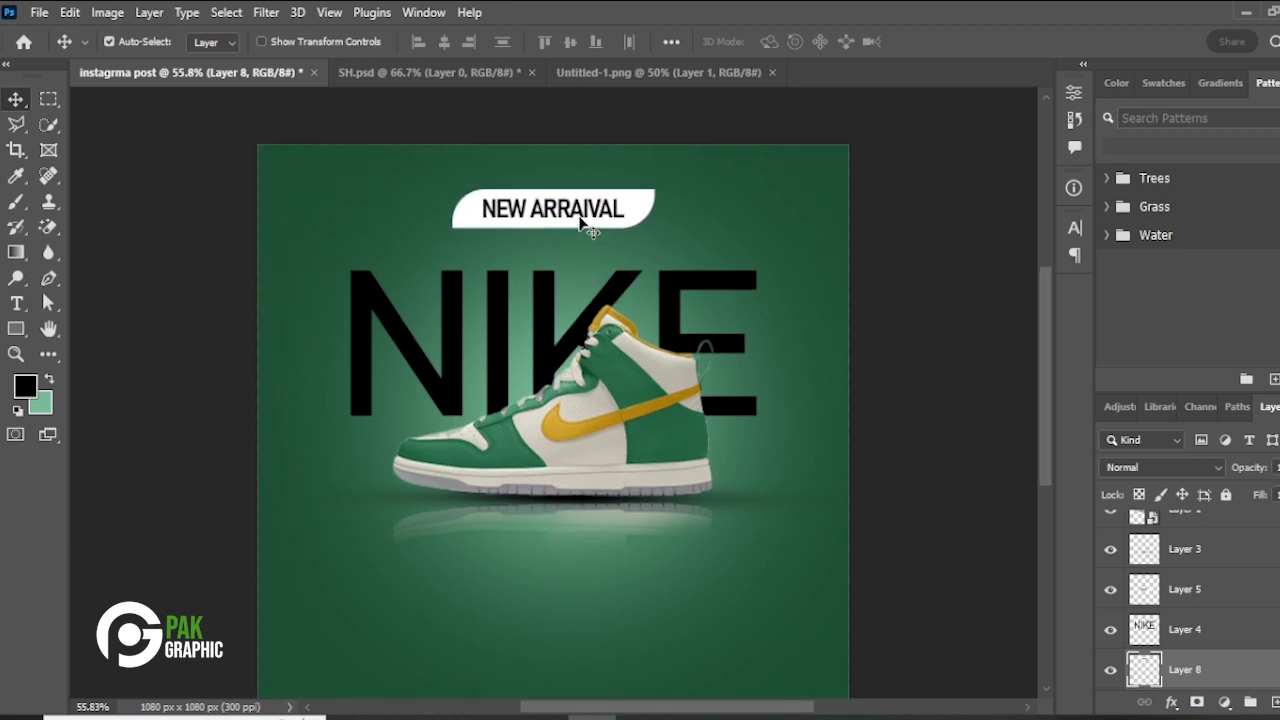
scroll(597, 245, down, 2)
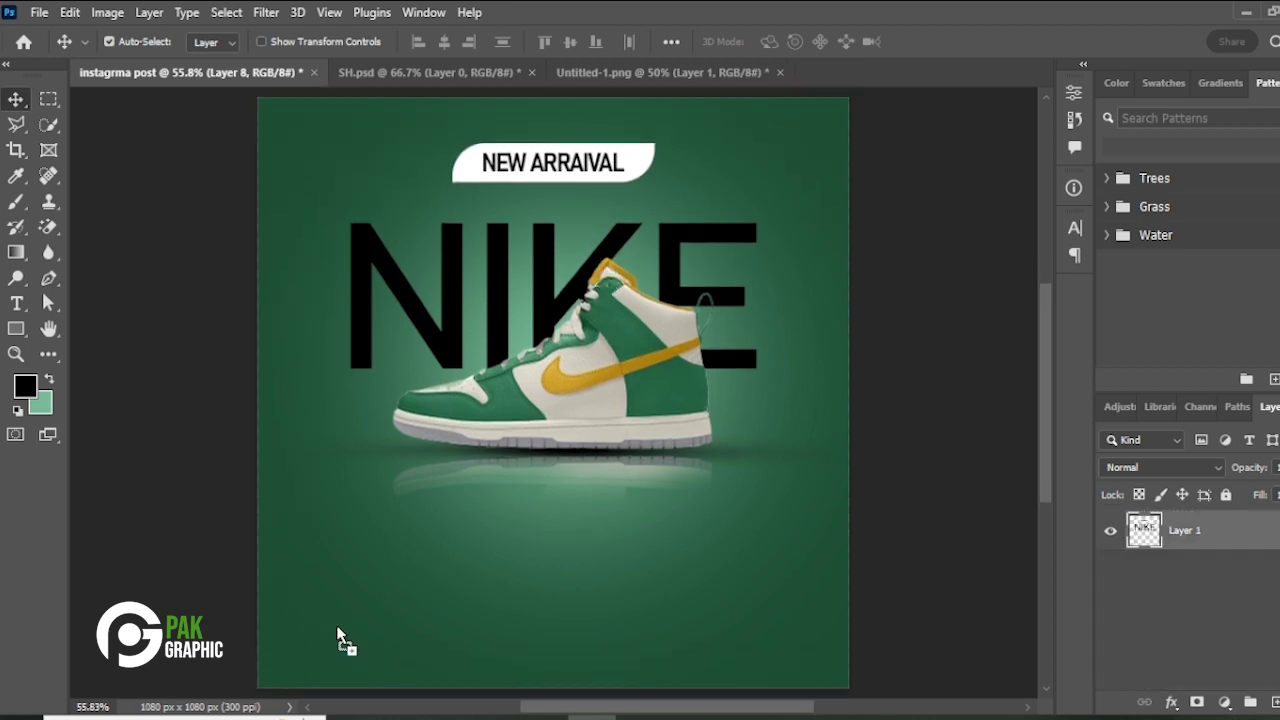
drag(337, 643, 366, 634)
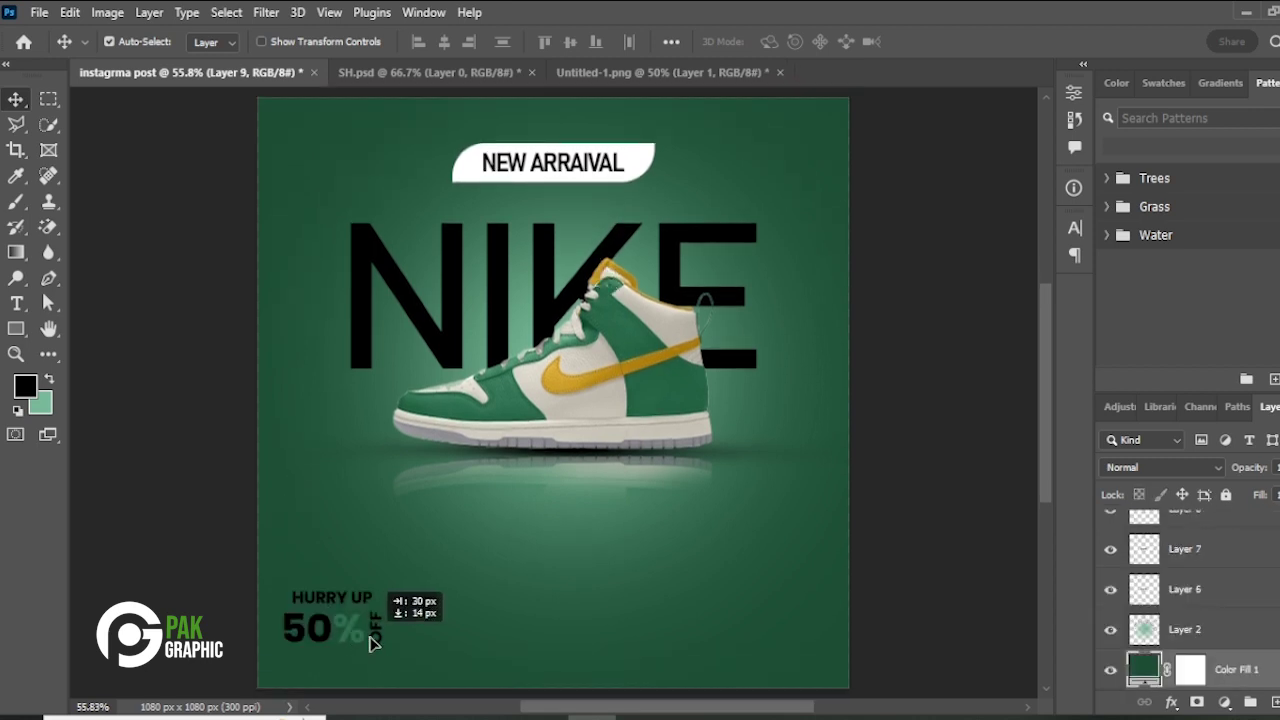
click(366, 634)
key(ctrl+t)
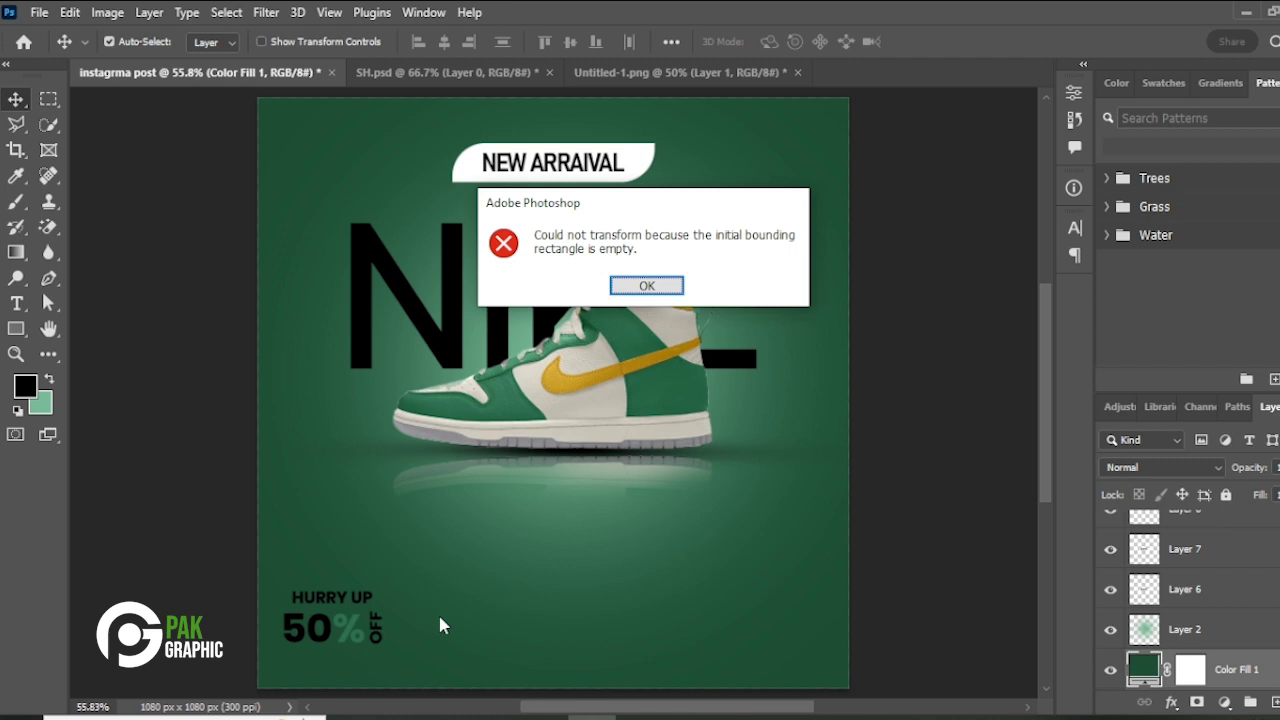
click(646, 286)
key(Delete)
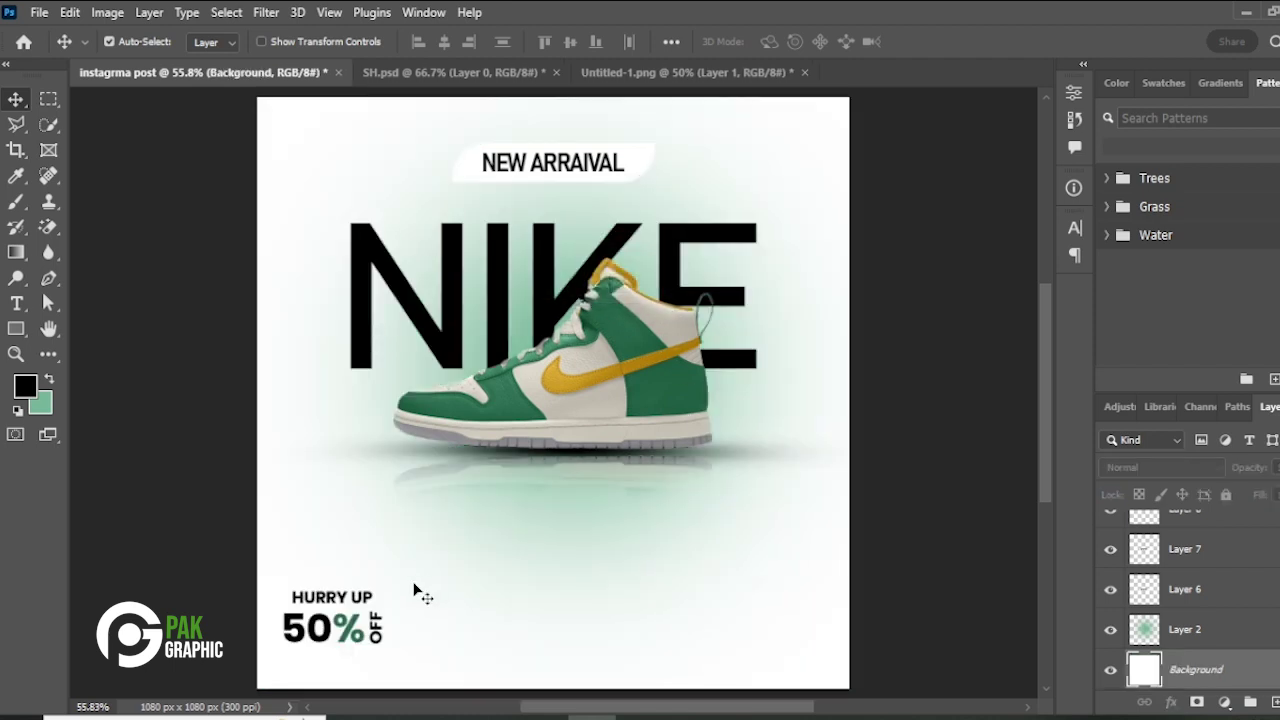
key(ctrl+z)
click(346, 636)
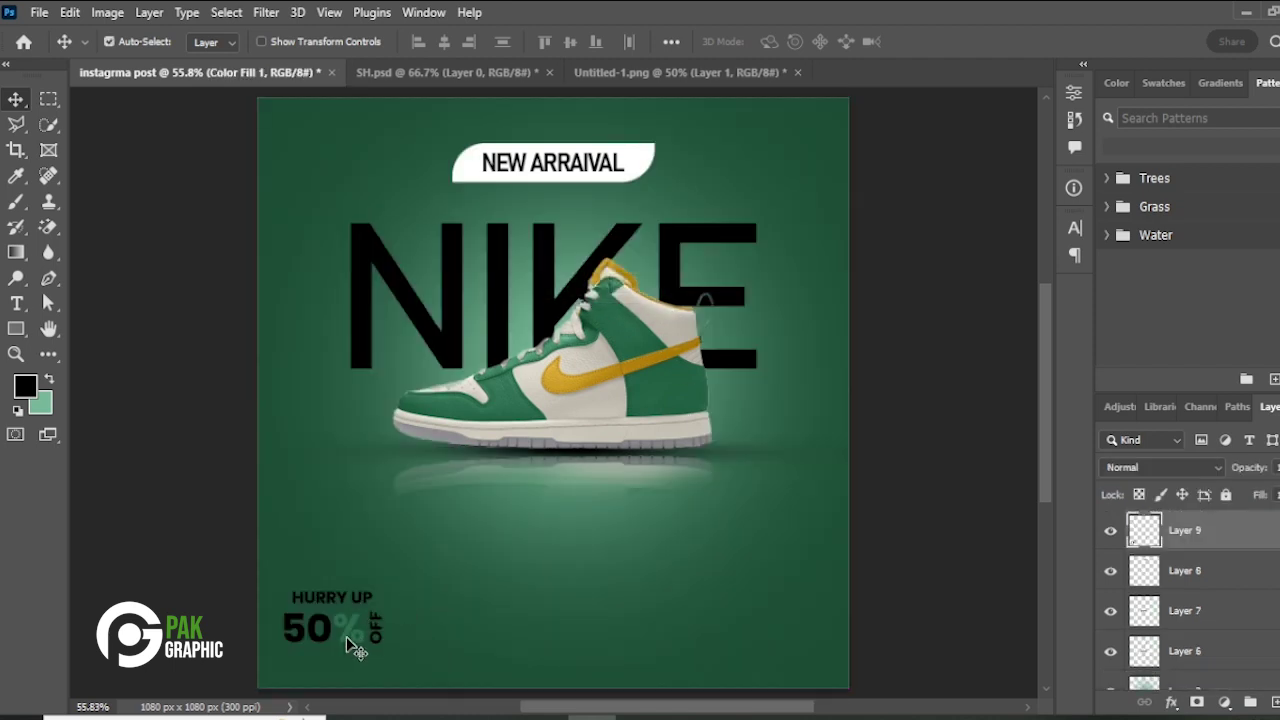
key(Delete)
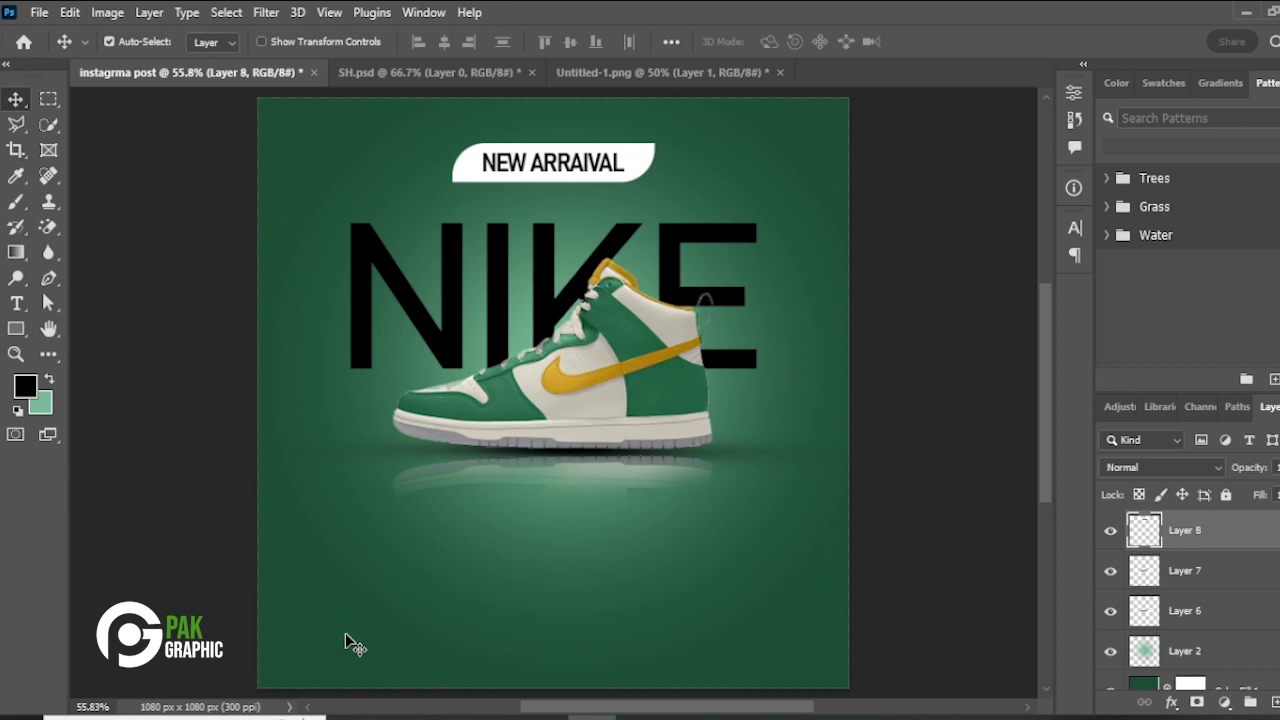
- Draw a circle about 398 px wide over the post's lower-left corner, using the dark green sampled from the background
right_click(18, 338)
click(80, 346)
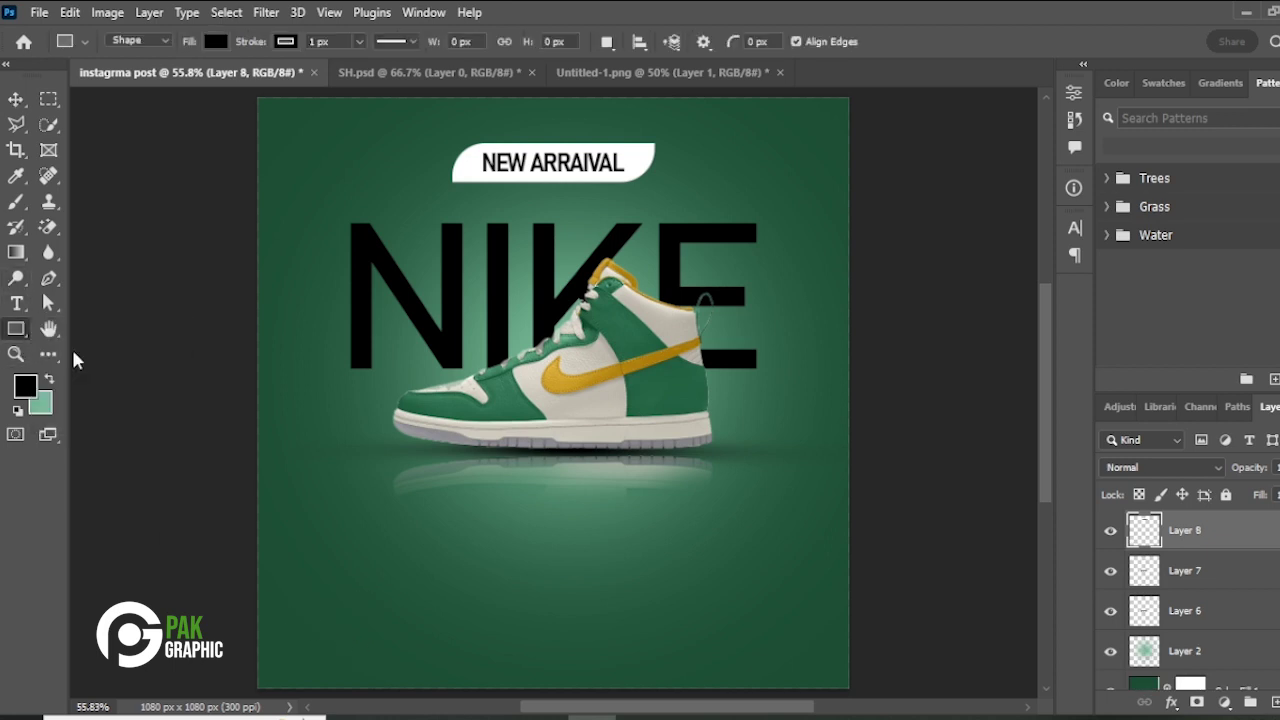
scroll(276, 440, down, 1)
key(i)
drag(343, 571, 400, 675)
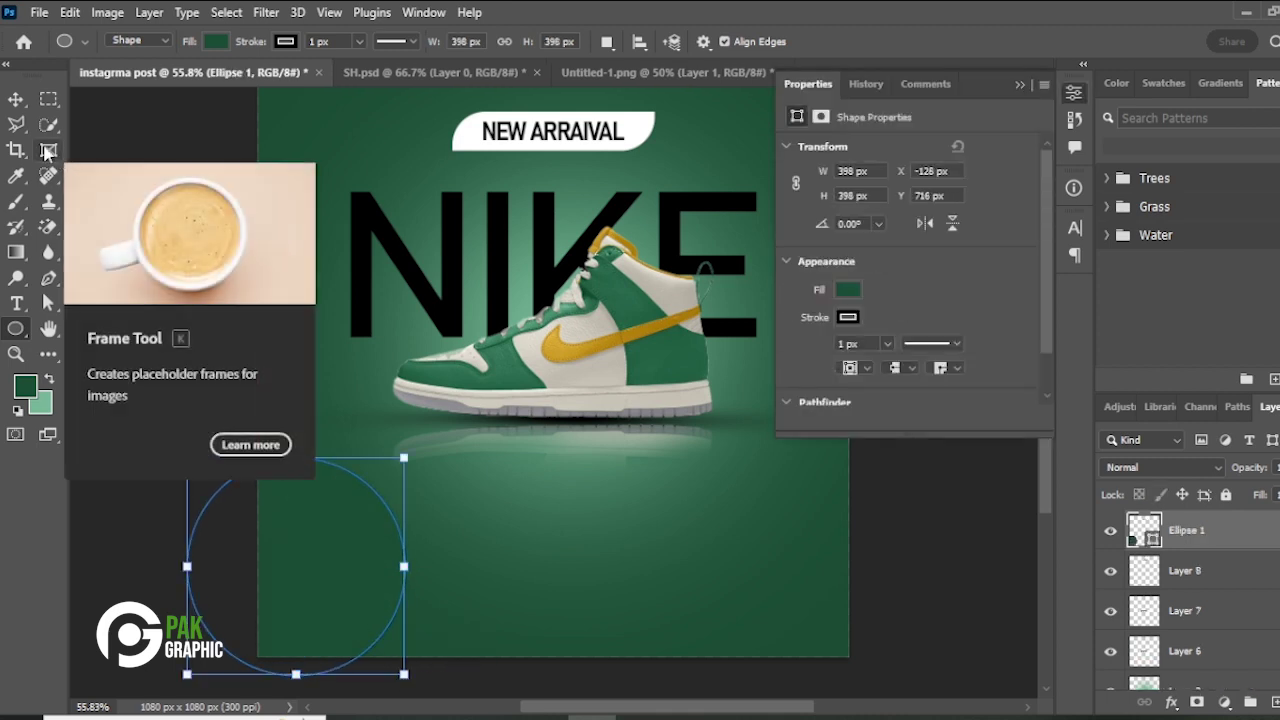
click(16, 100)
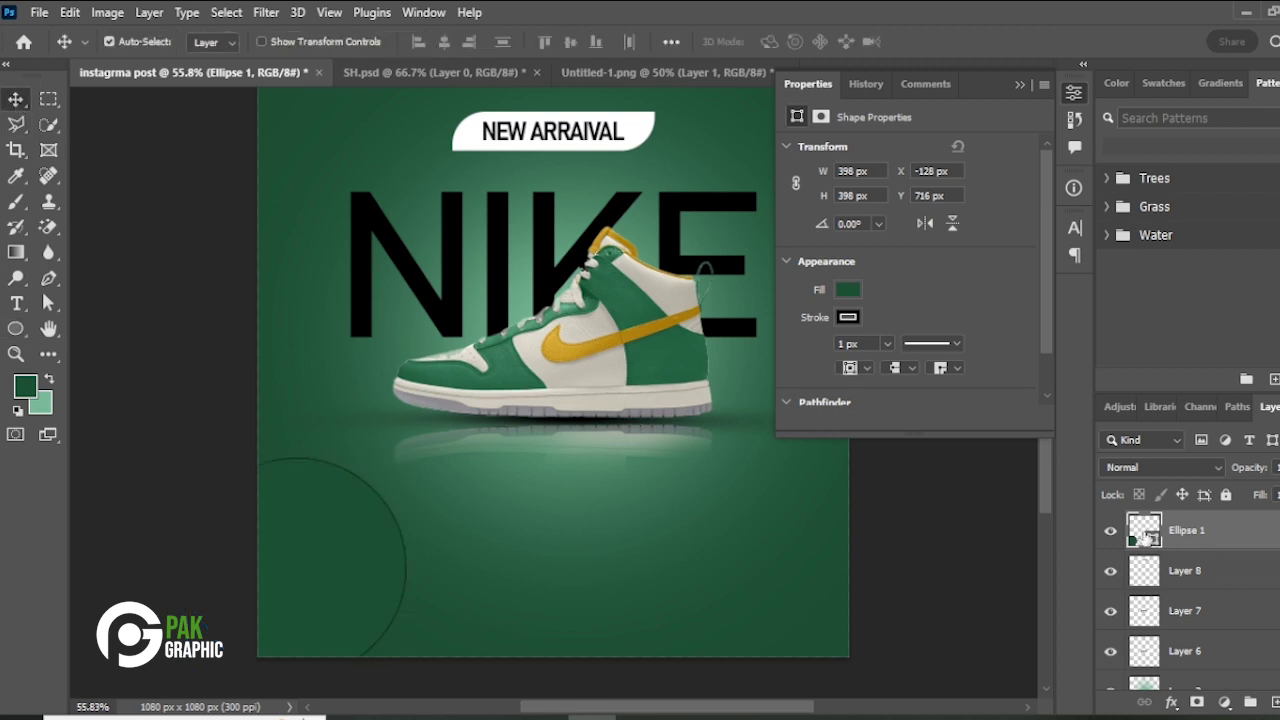
- Change the corner circle's fill to white
click(1111, 531)
click(1111, 531)
click(848, 291)
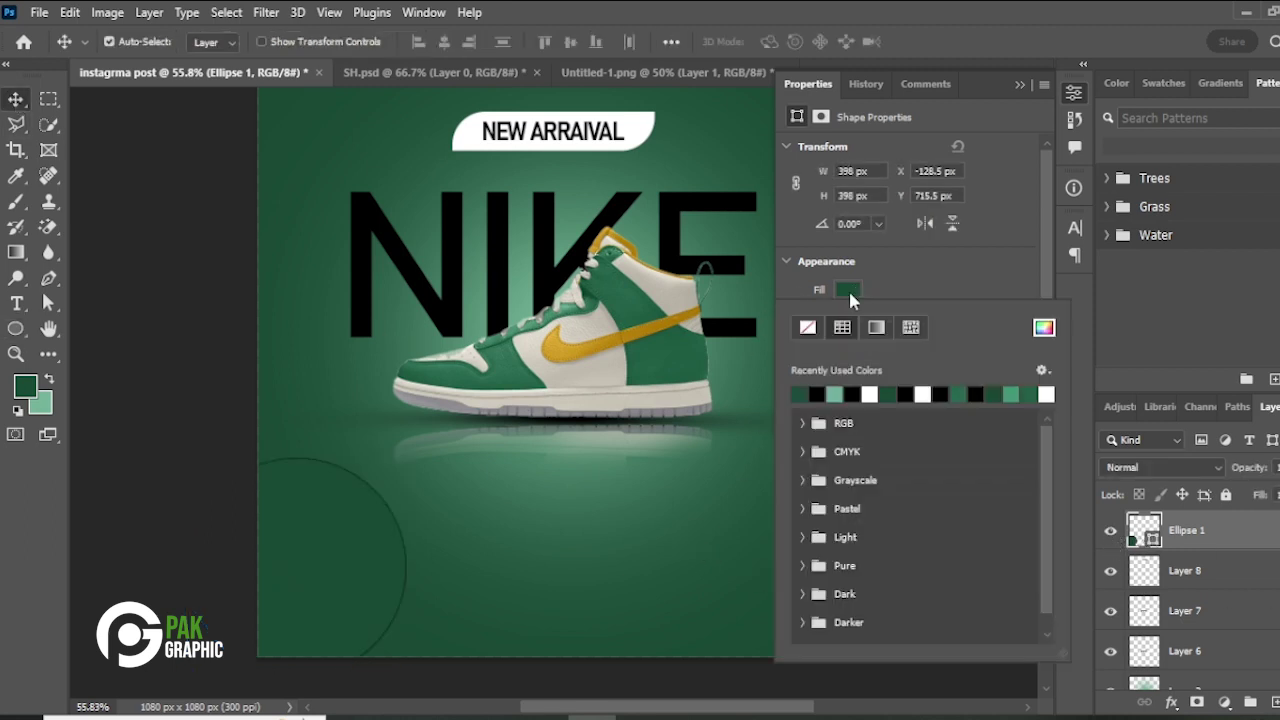
click(868, 394)
click(1010, 222)
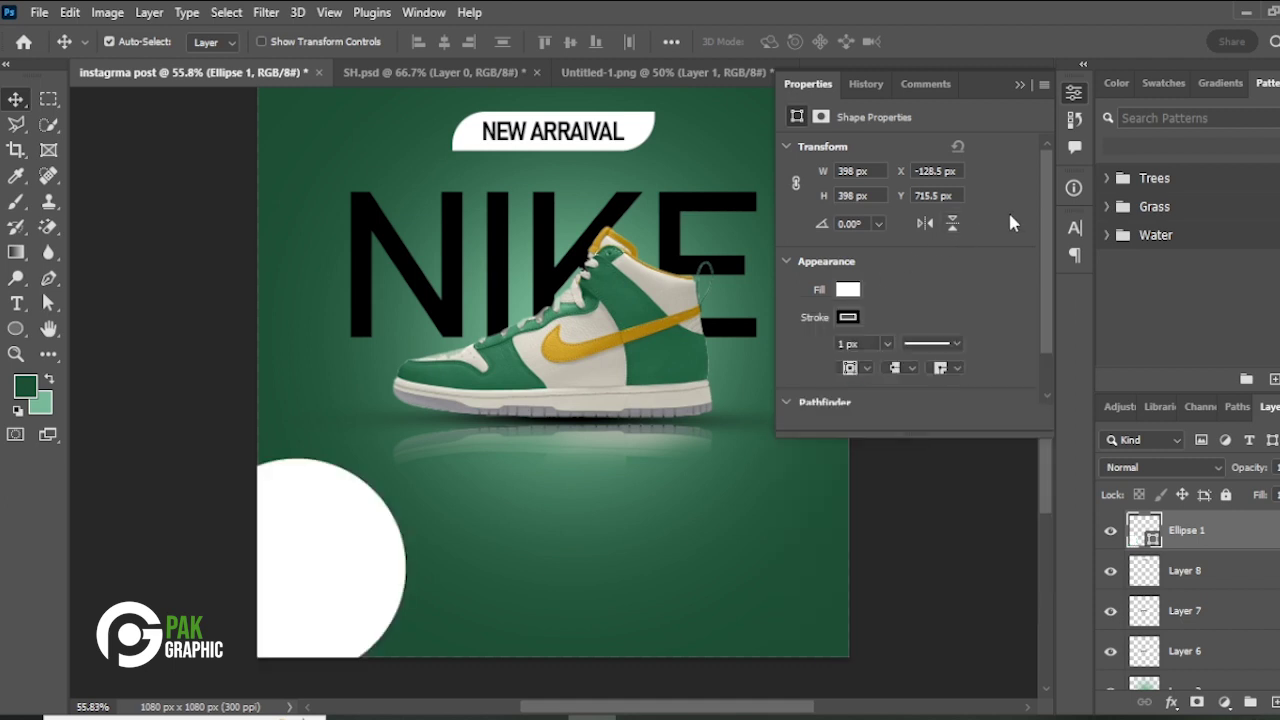
- Remove the white circle's stroke and move the circle lower so its bottom part runs off the post
click(848, 317)
click(810, 355)
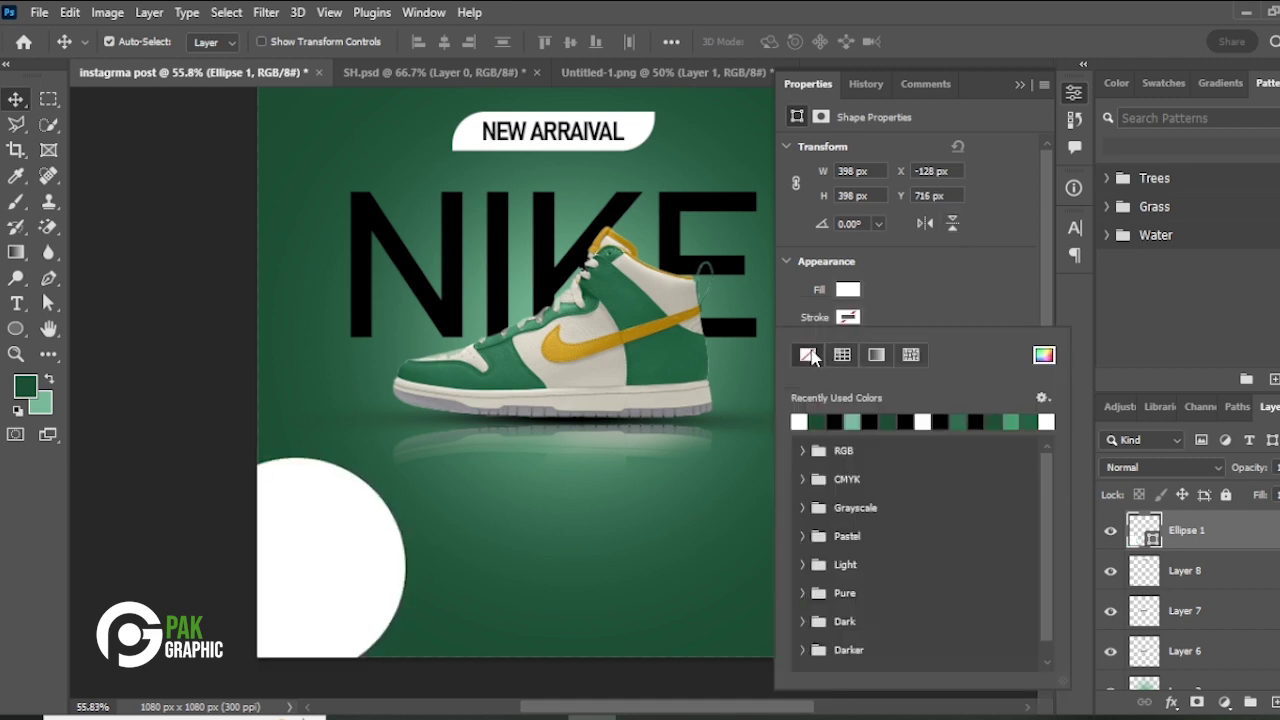
click(1030, 180)
click(1020, 85)
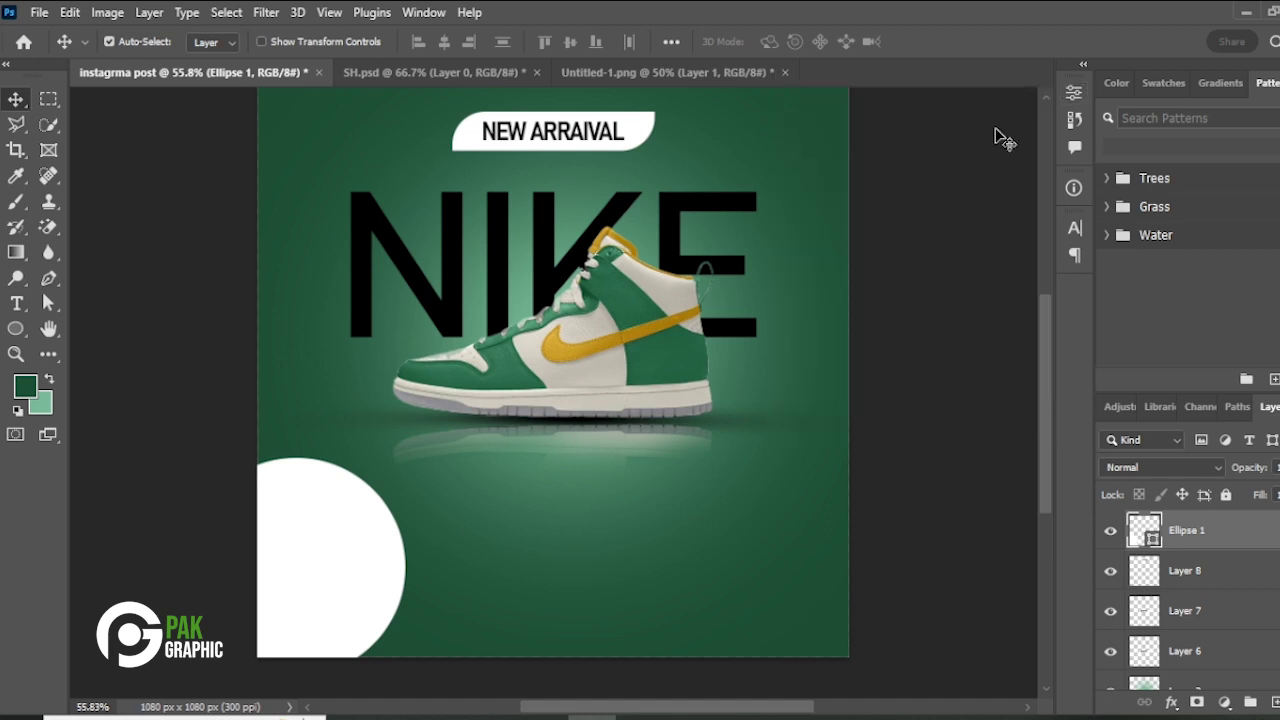
drag(389, 537, 397, 592)
click(505, 571)
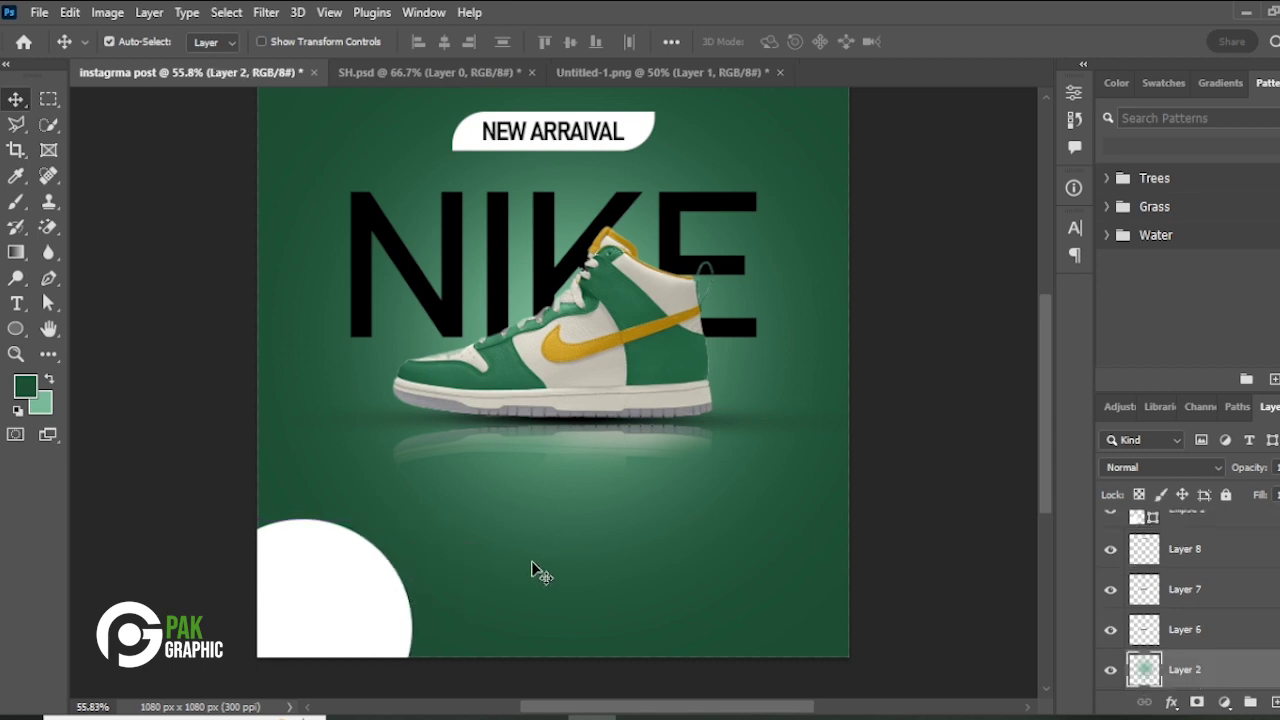
- Place the HURRY UP 50% OFF text on the white circle, bring its layer to the top and scale it to about 91%
scroll(538, 571, up, 1)
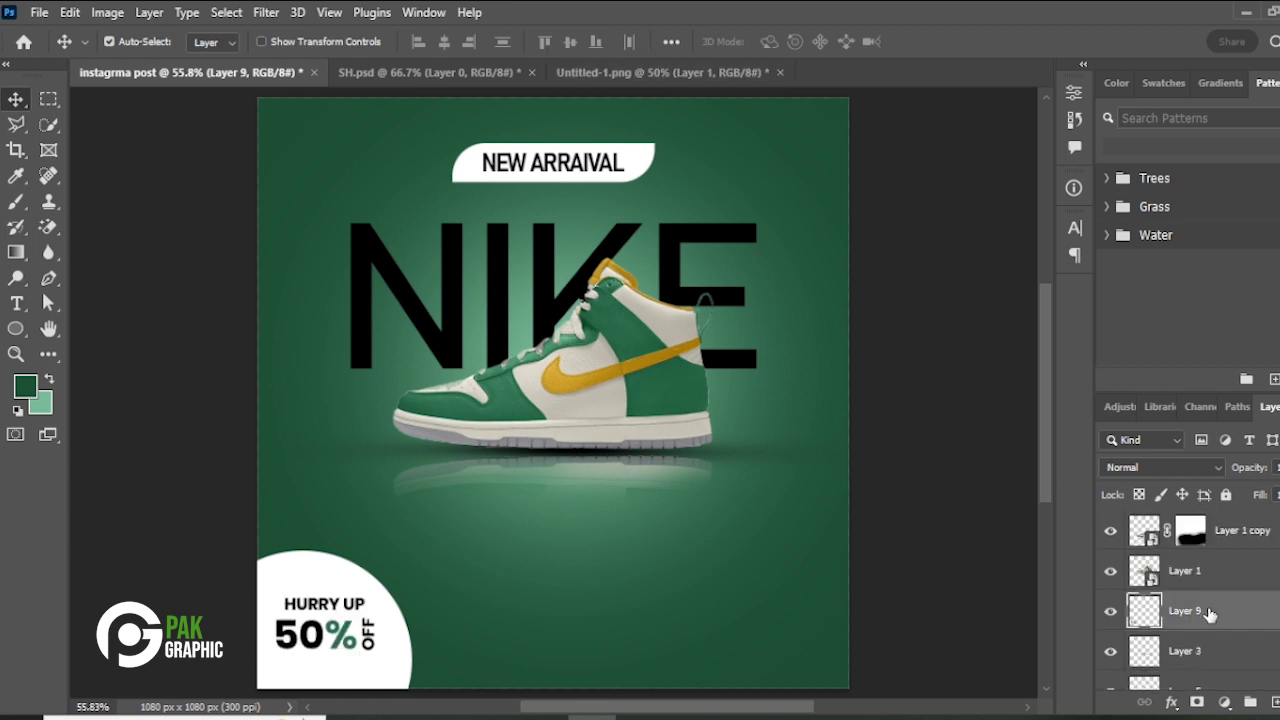
drag(1208, 613, 1212, 527)
key(ctrl+t)
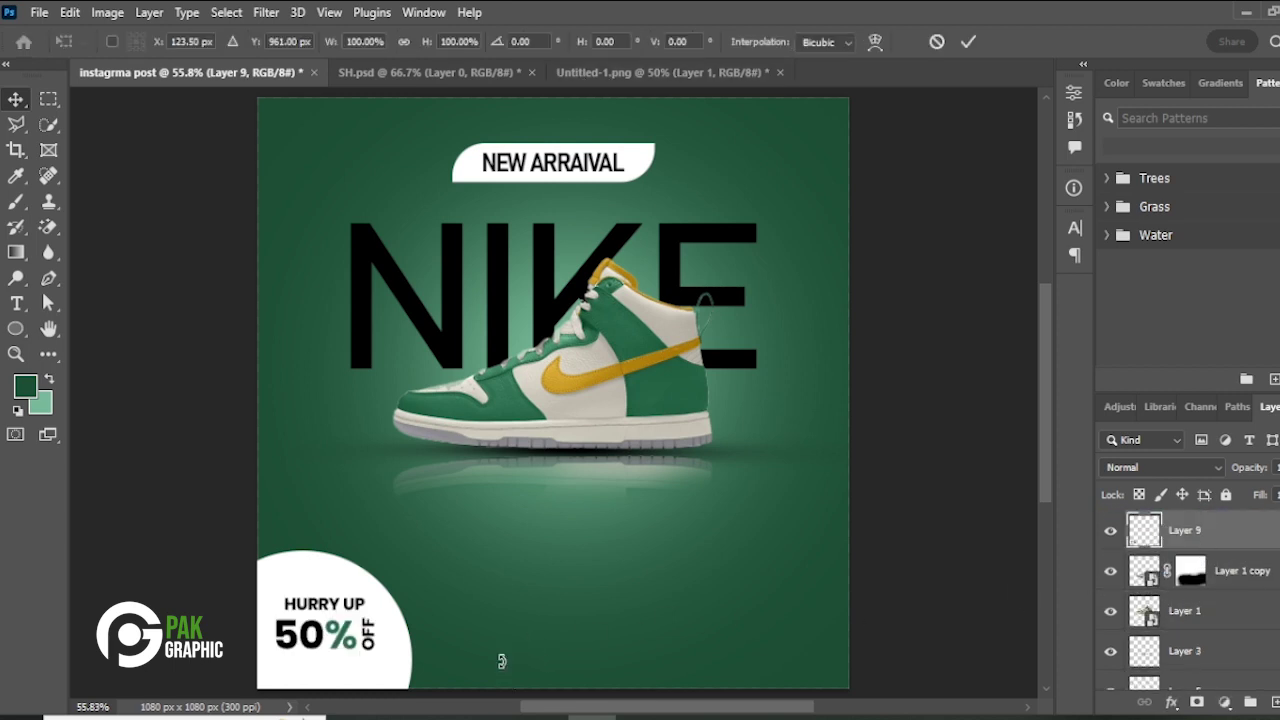
drag(371, 648, 339, 643)
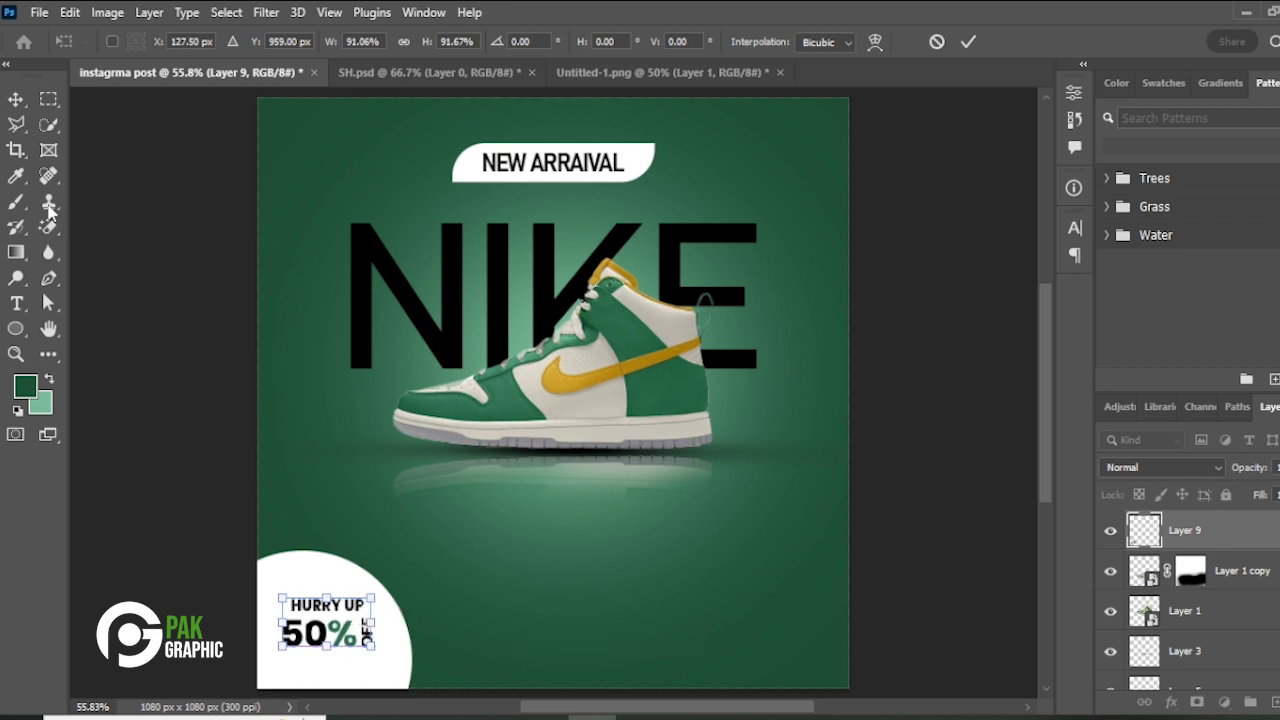
key(Return)
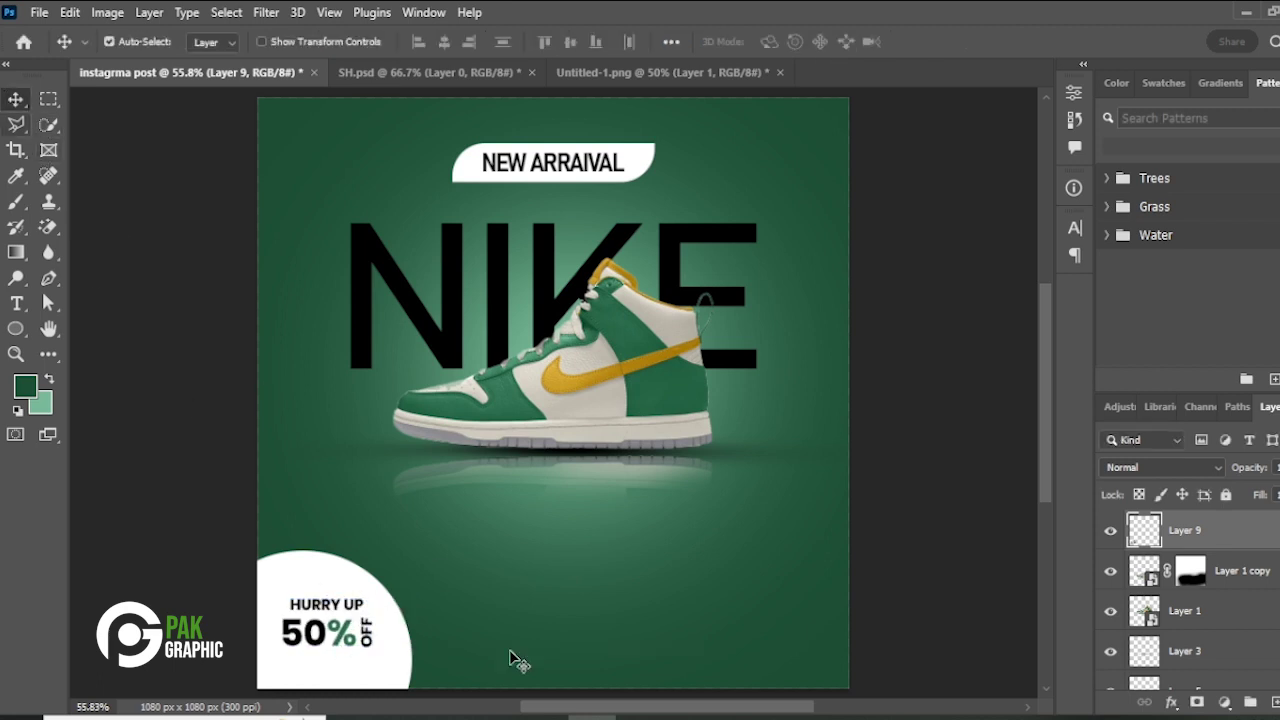
- Add the outlined ORDER NOW button and move it to the post's lower-right corner, level with the 50% OFF text
click(372, 660)
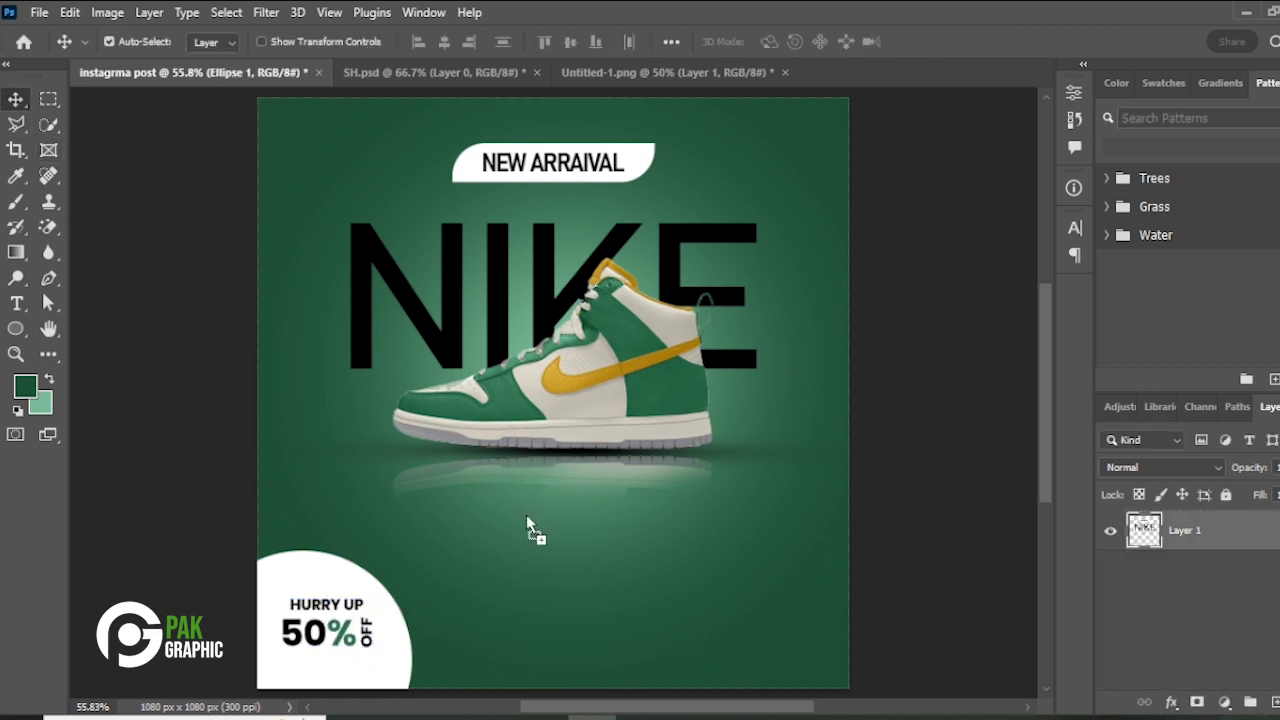
drag(527, 526, 563, 585)
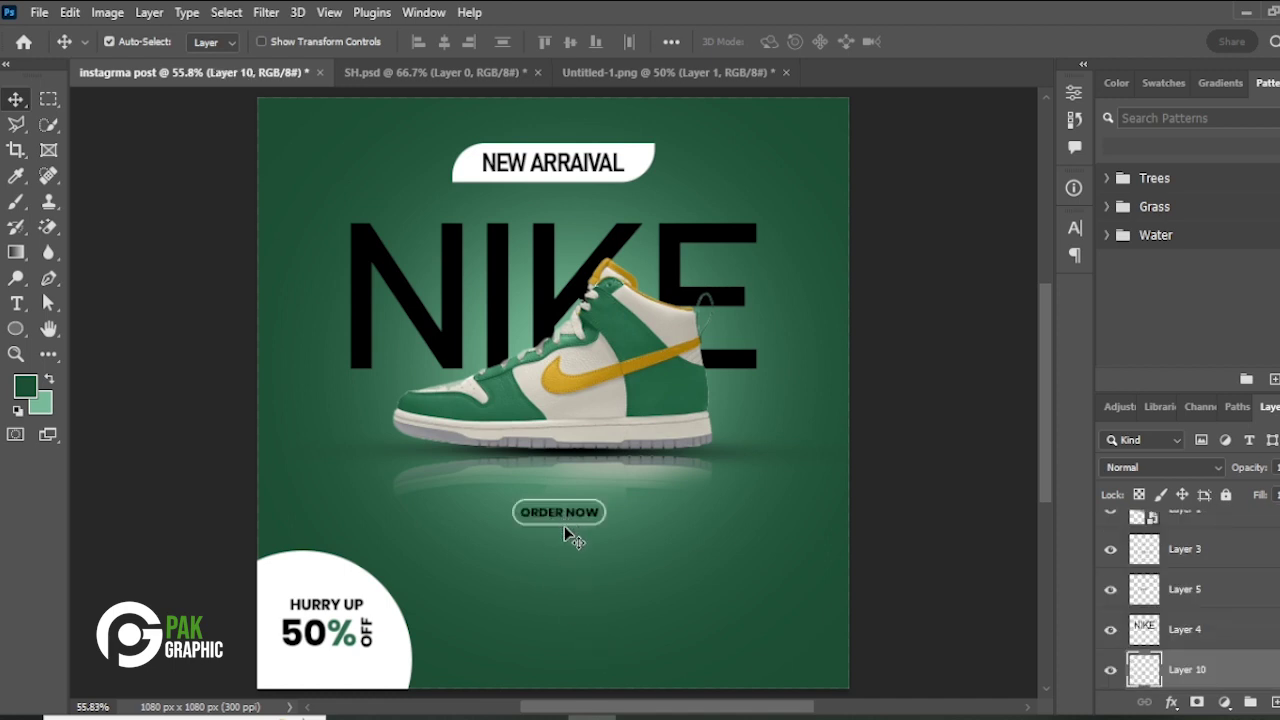
key(ctrl+t)
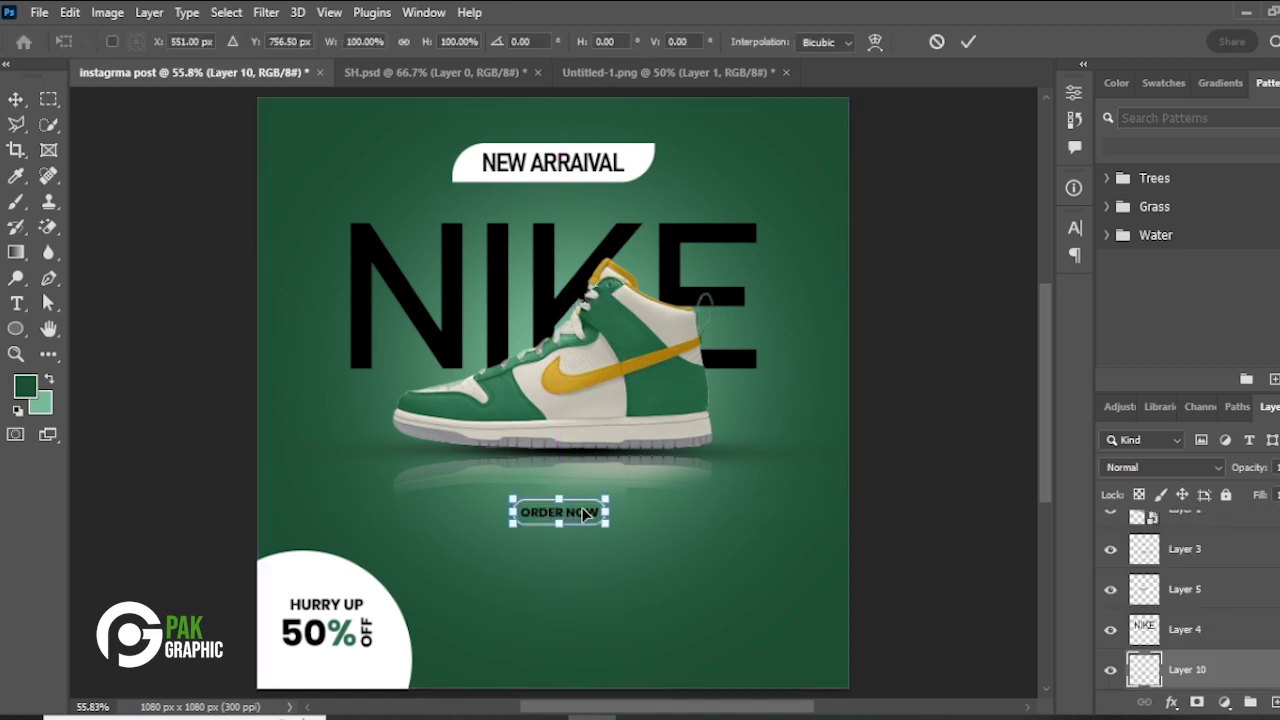
drag(583, 513, 753, 638)
key(Return)
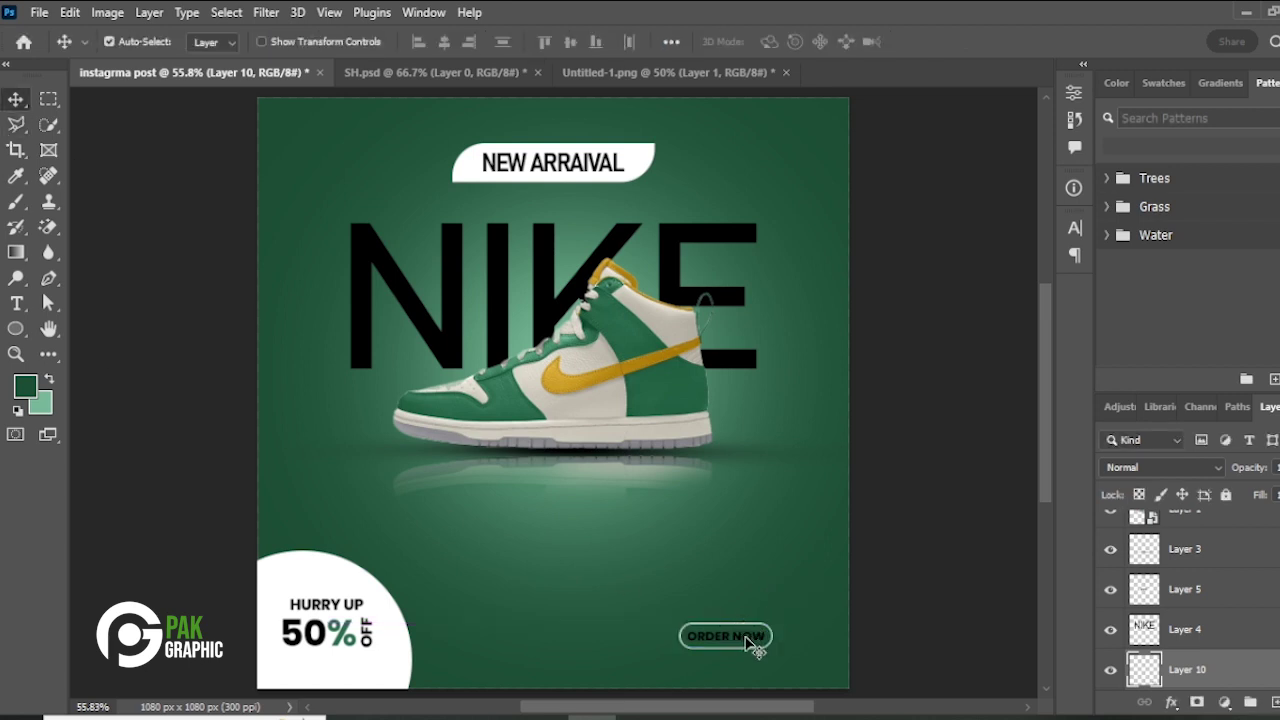
click(750, 578)
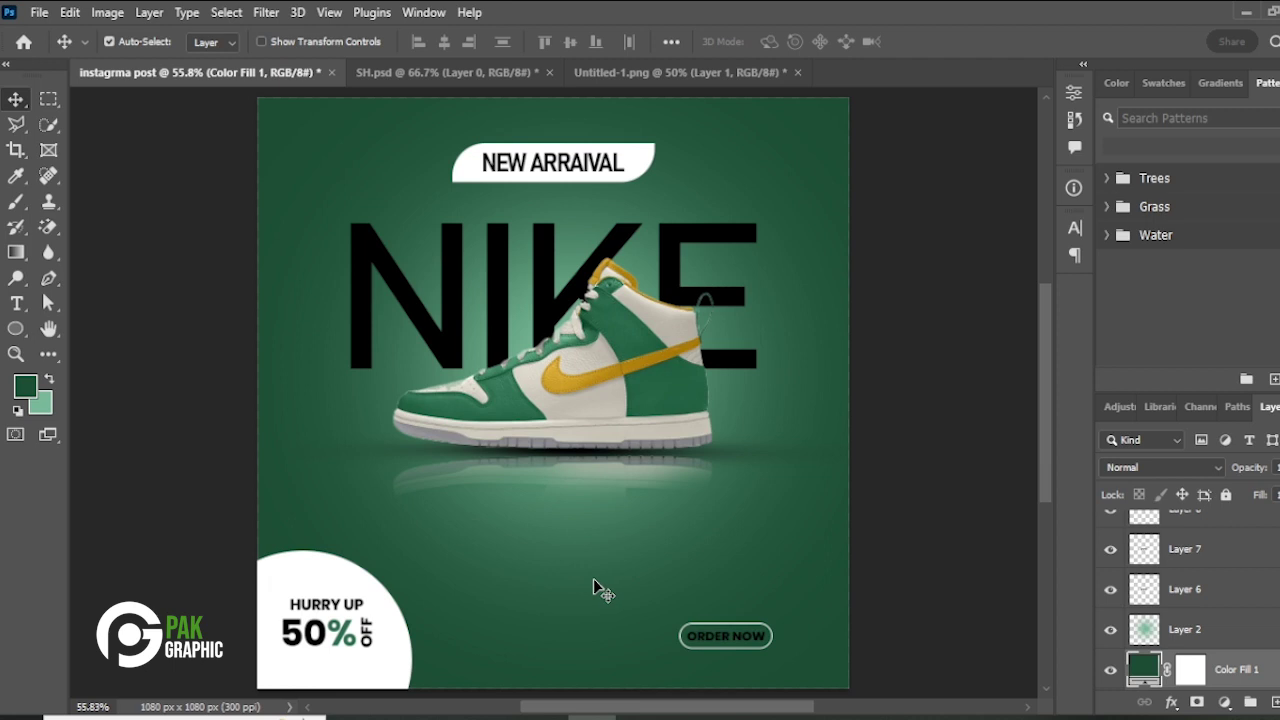
- Add a text line below the shoe with the copied tagline about Nike's “Just Do It,” the Last Great Advertising Tagline
click(21, 303)
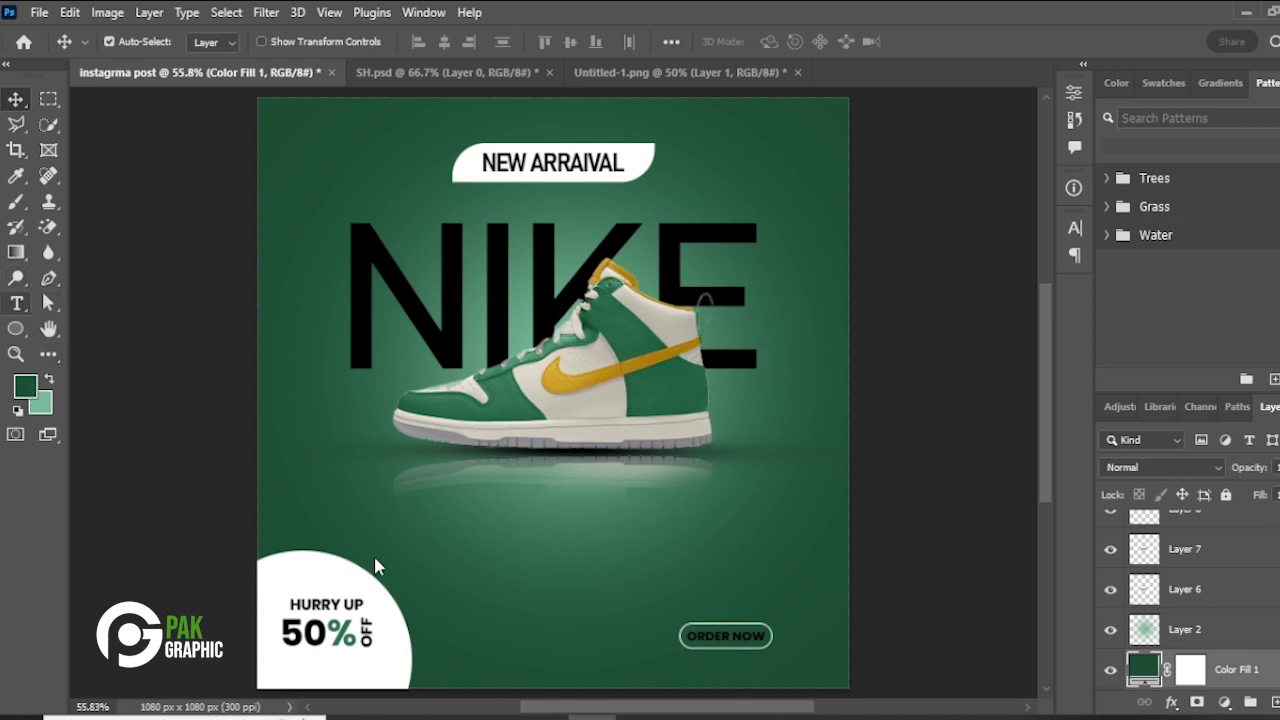
click(515, 559)
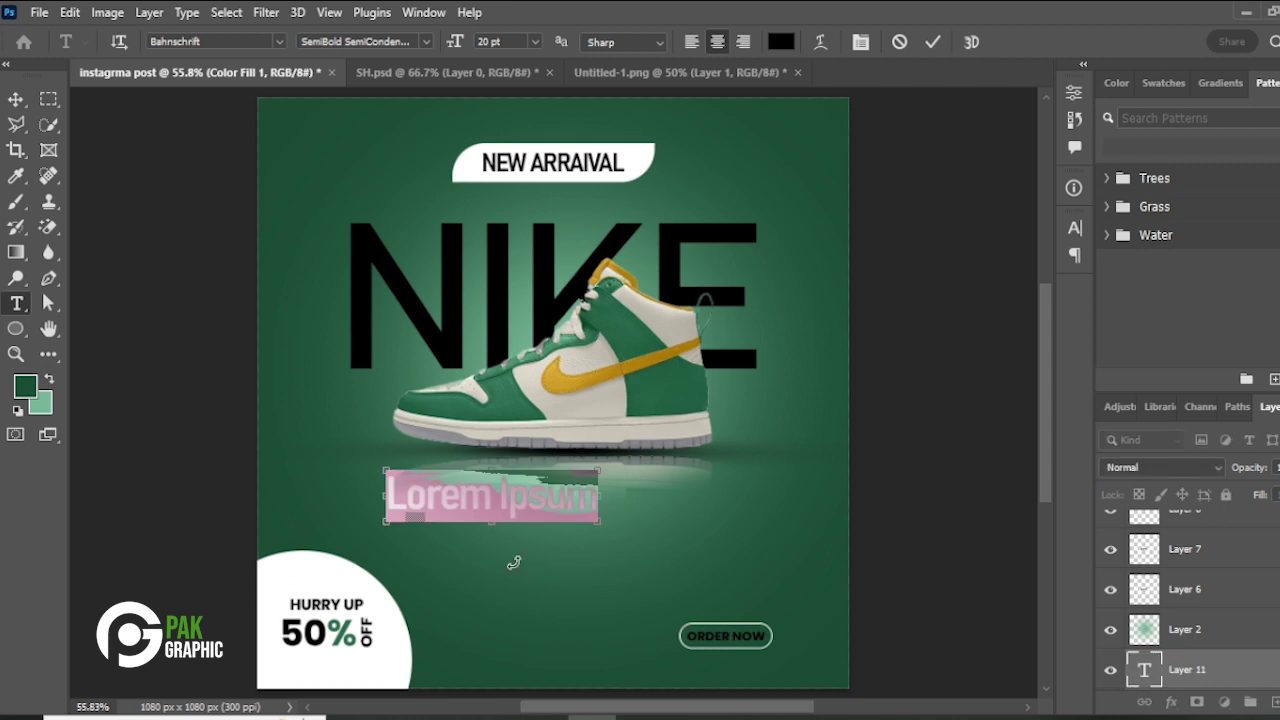
key(ctrl+v)
click(16, 100)
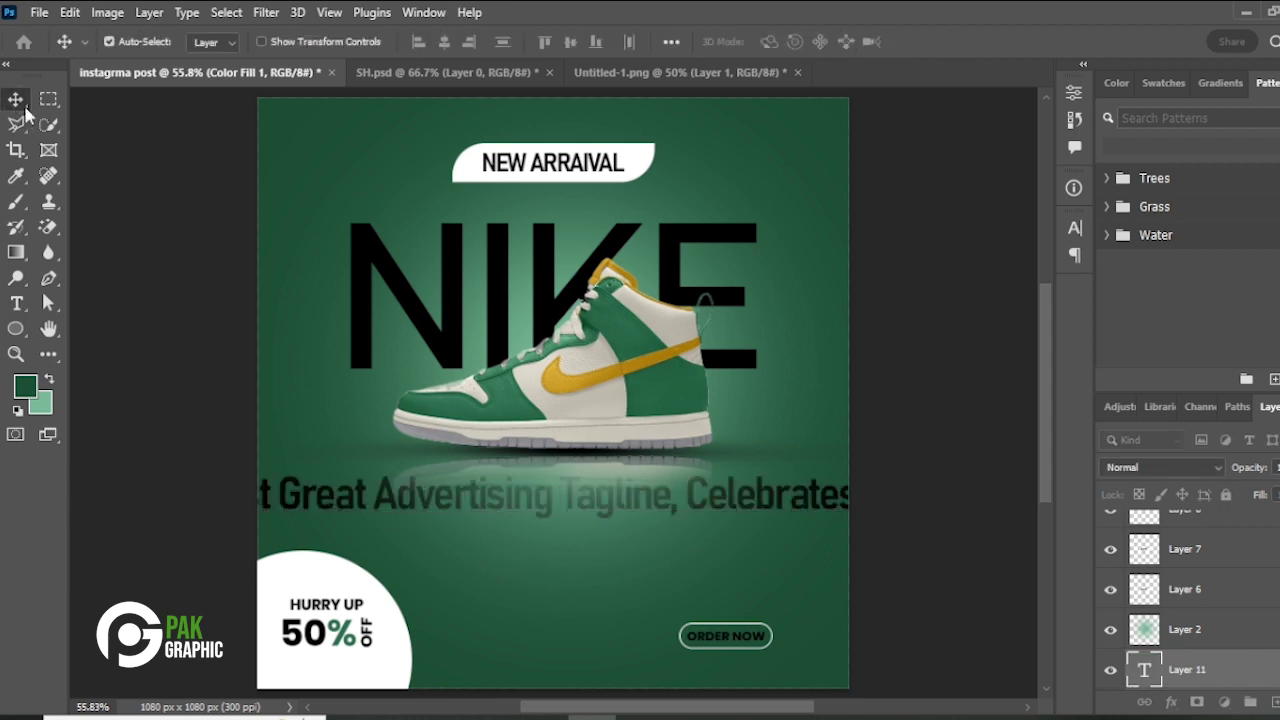
- Raise the tagline's text layer in the layer stack to just above Layer 3, leaving the background glow in place
drag(728, 518, 578, 502)
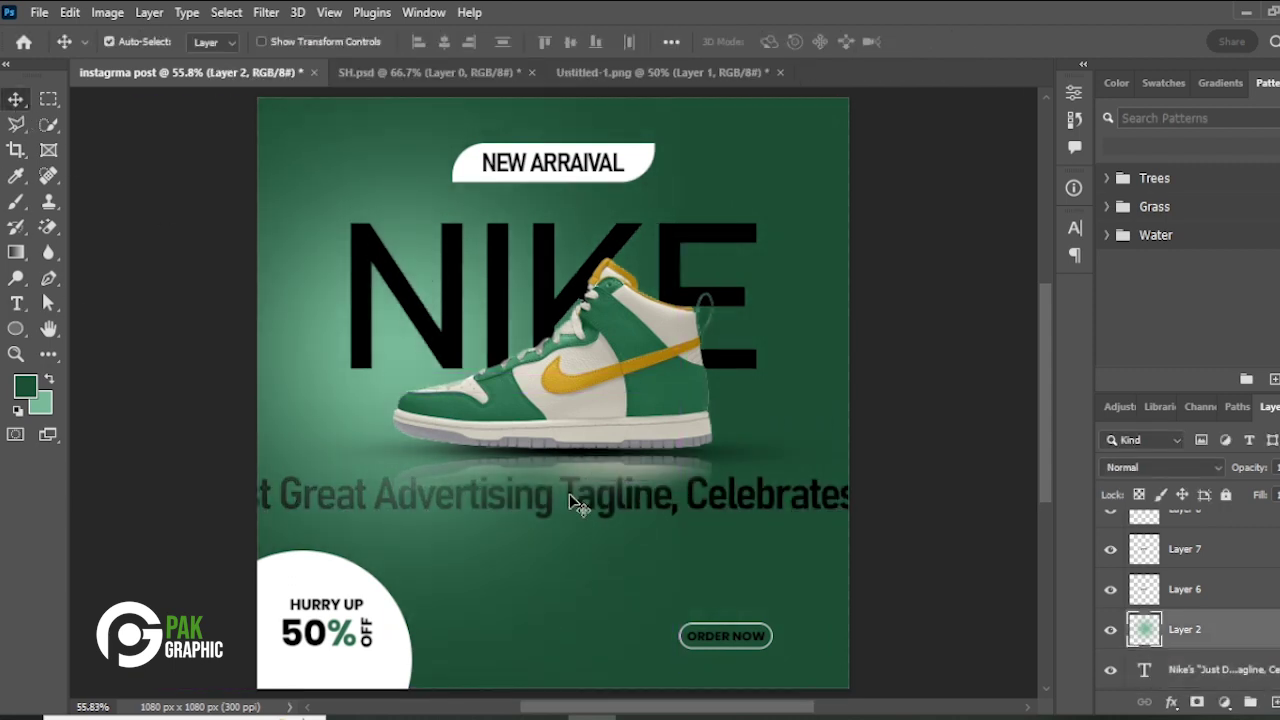
key(ctrl+z)
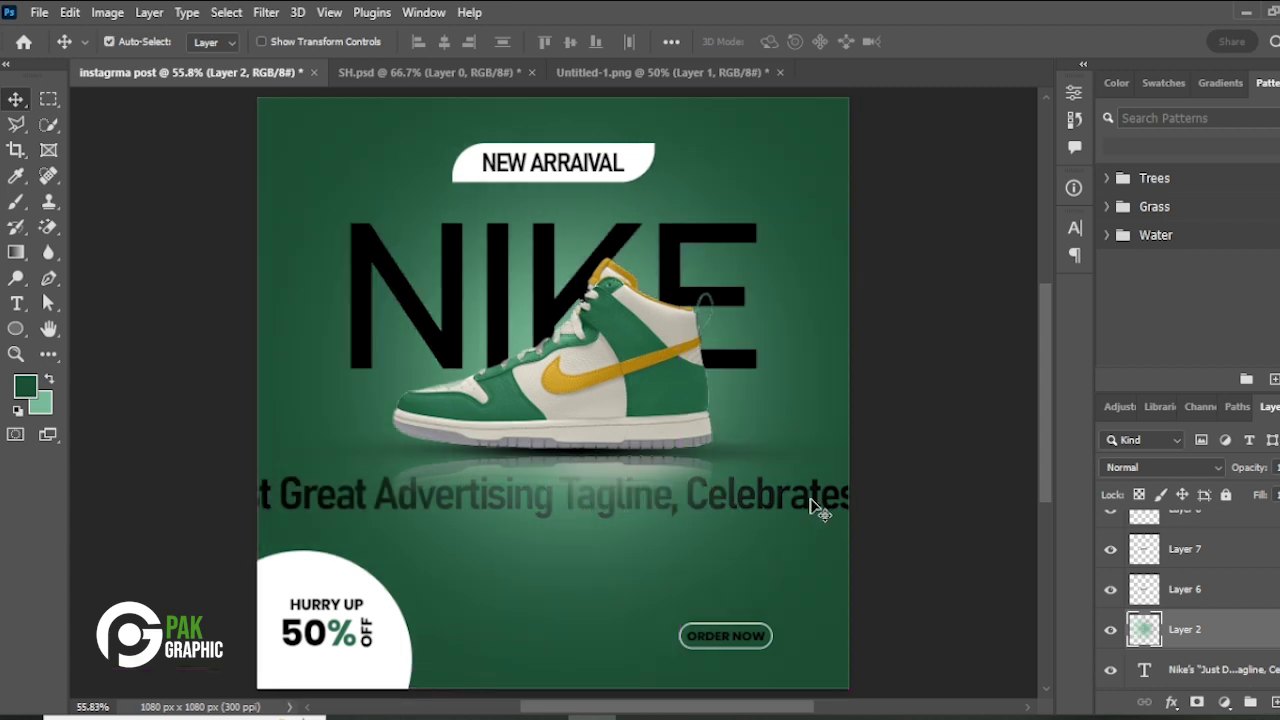
click(814, 508)
drag(1247, 672, 1242, 563)
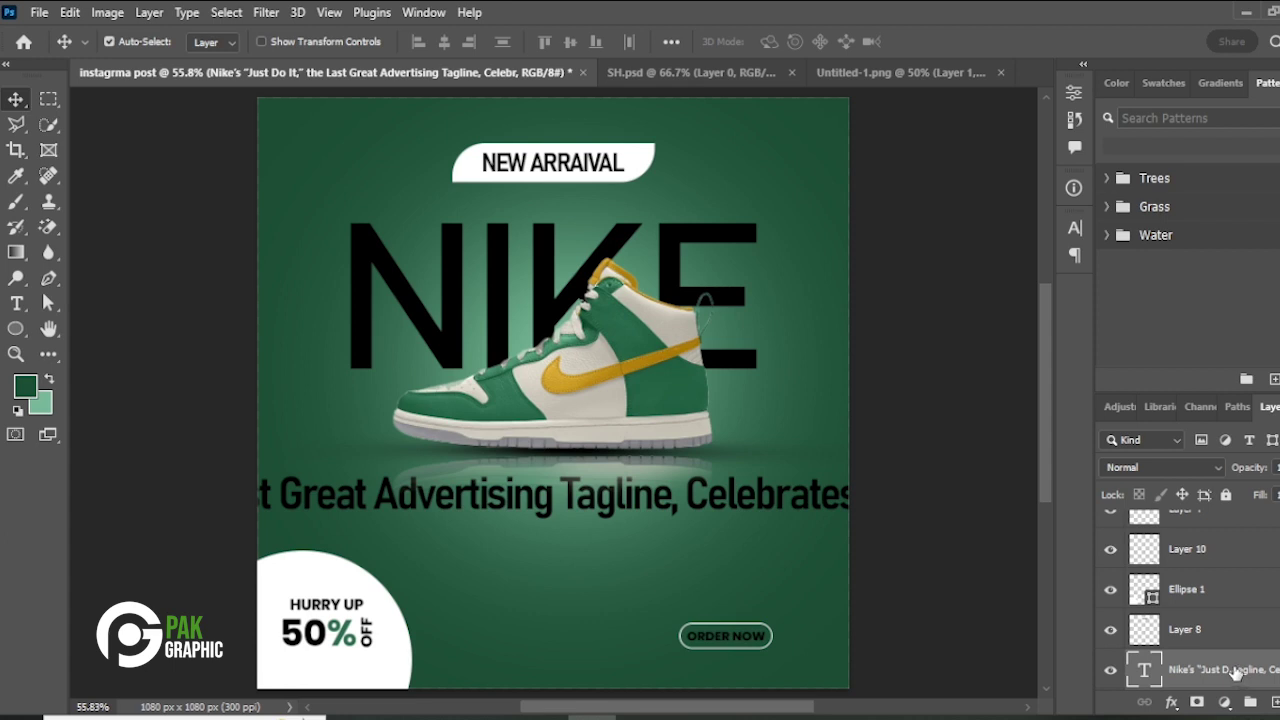
drag(1236, 672, 1232, 528)
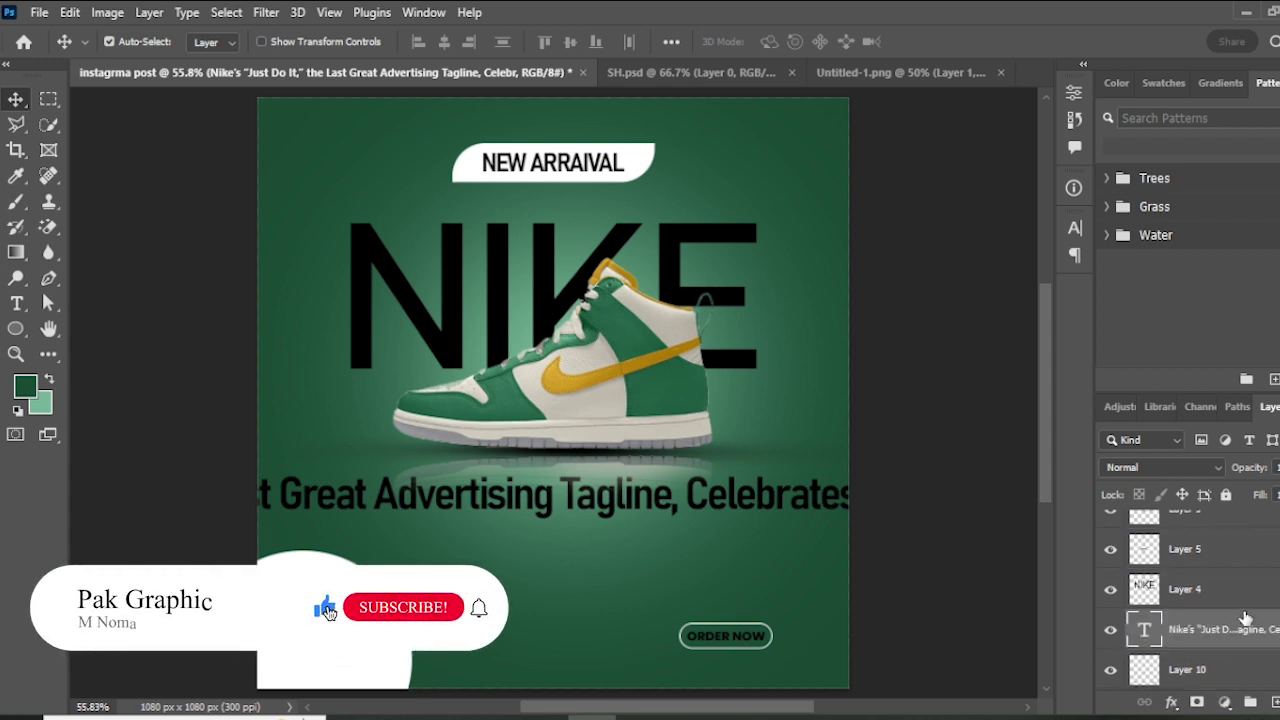
drag(1245, 618, 1240, 545)
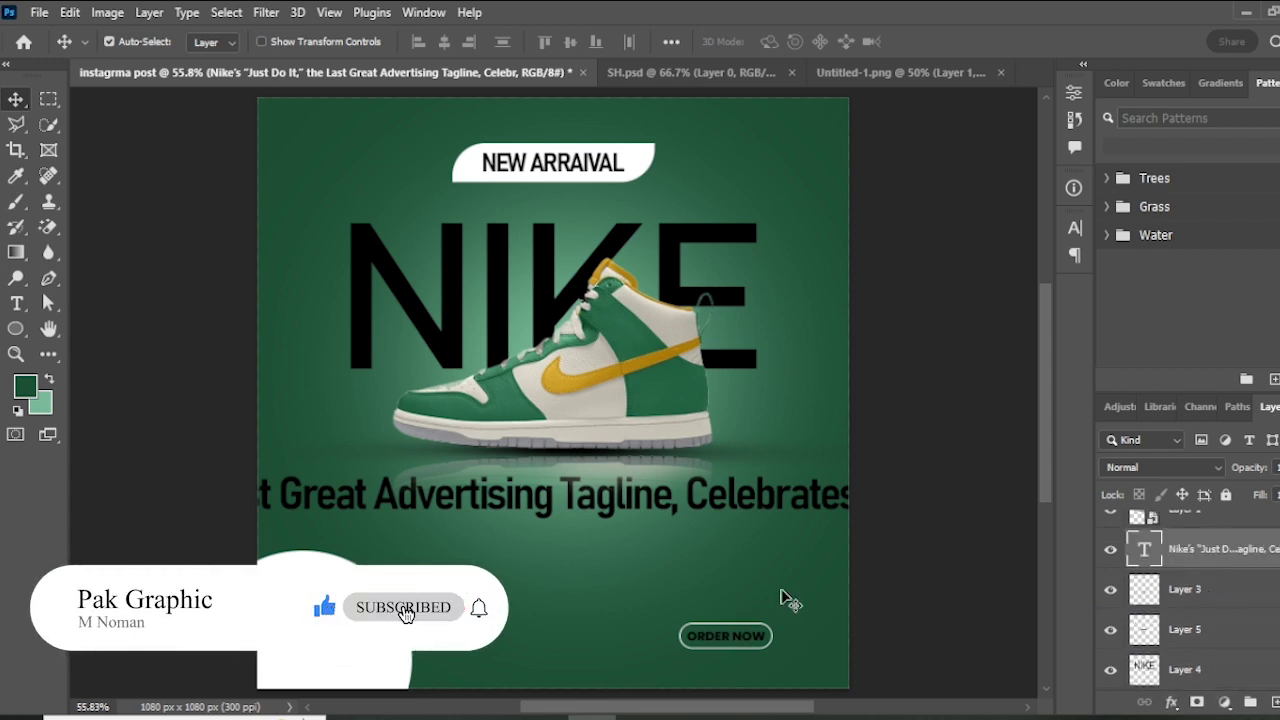
- Scale the tagline down and shorten it to “Nike's “Just Do It,” the Last Great Advertising Tagline,” so it fits across the post
key(ctrl+t)
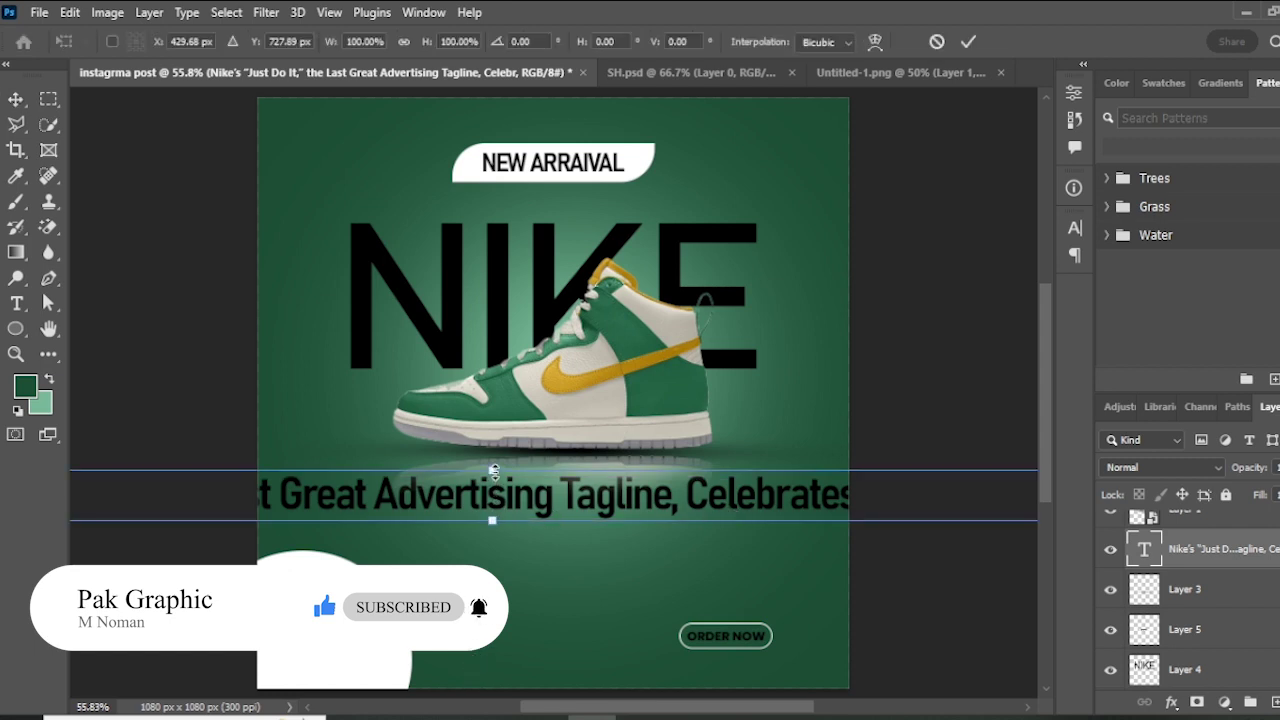
drag(494, 470, 496, 490)
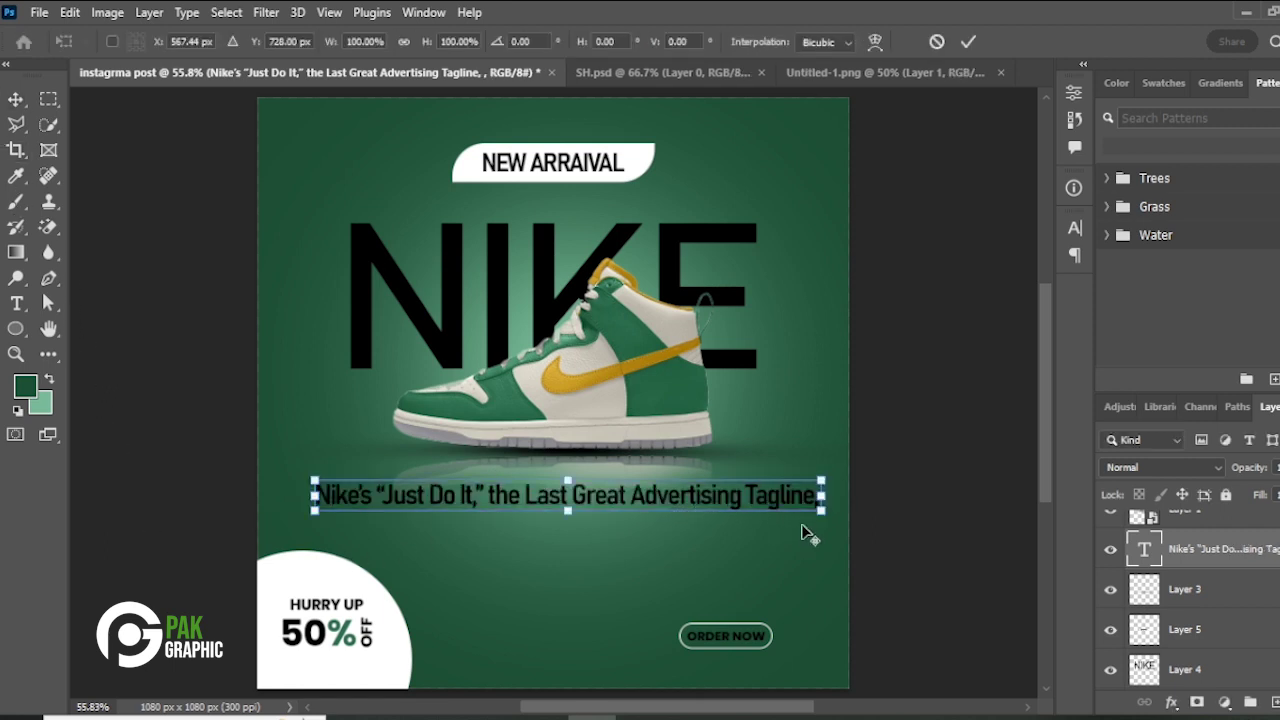
drag(823, 514, 771, 513)
drag(658, 498, 659, 515)
drag(770, 529, 748, 529)
key(ctrl+z)
key(ctrl+z)
key(ctrl+z)
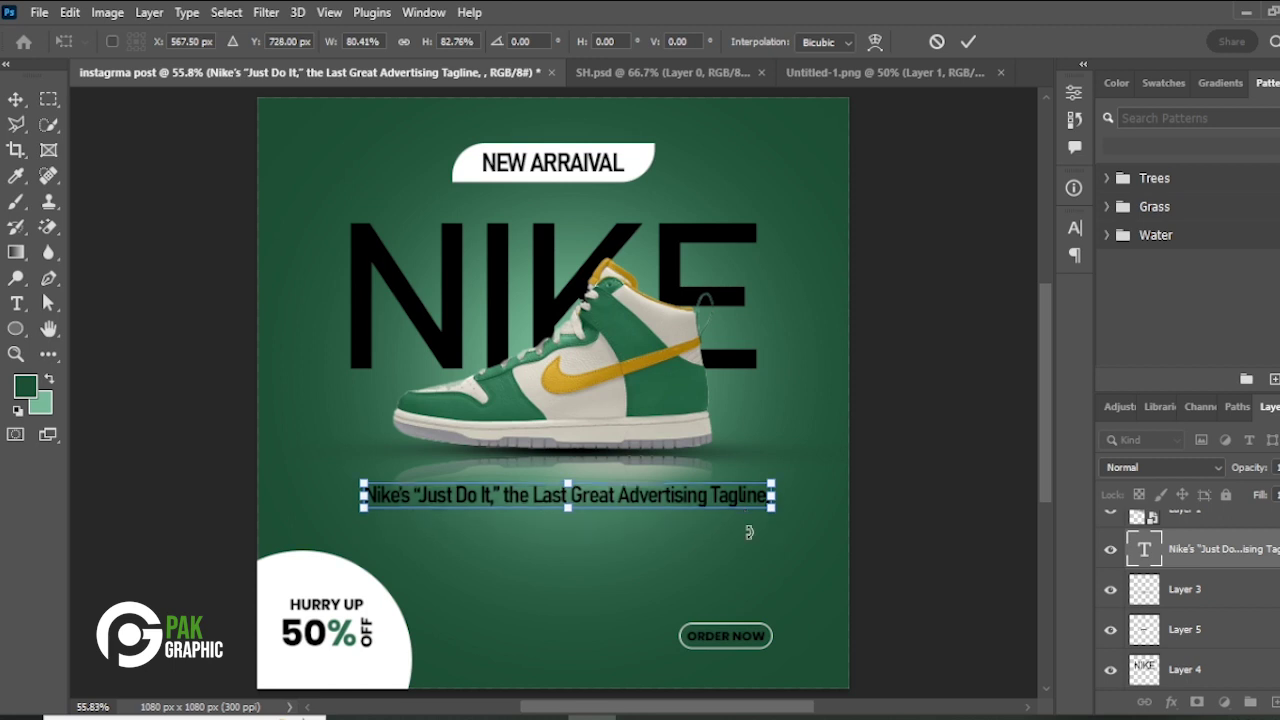
key(ctrl+z)
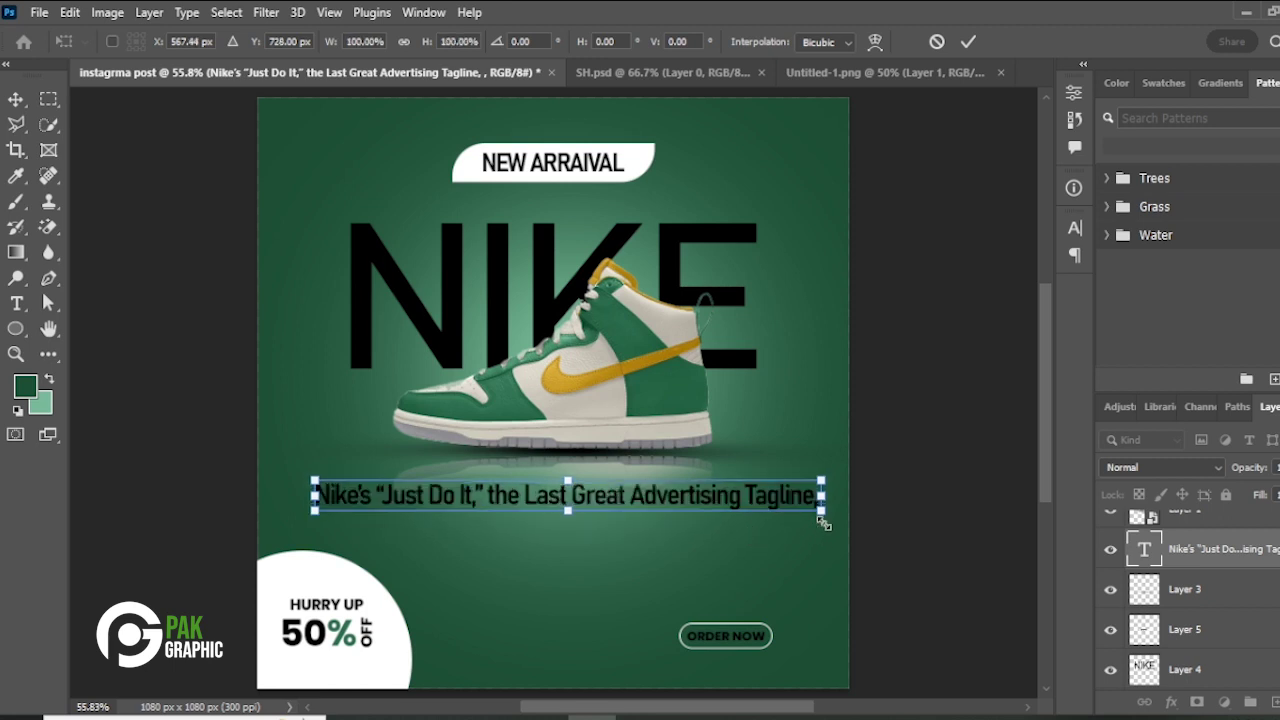
- Scale the tagline down to about 64% and place it a little lower beneath the shoe's reflection
drag(815, 516, 679, 531)
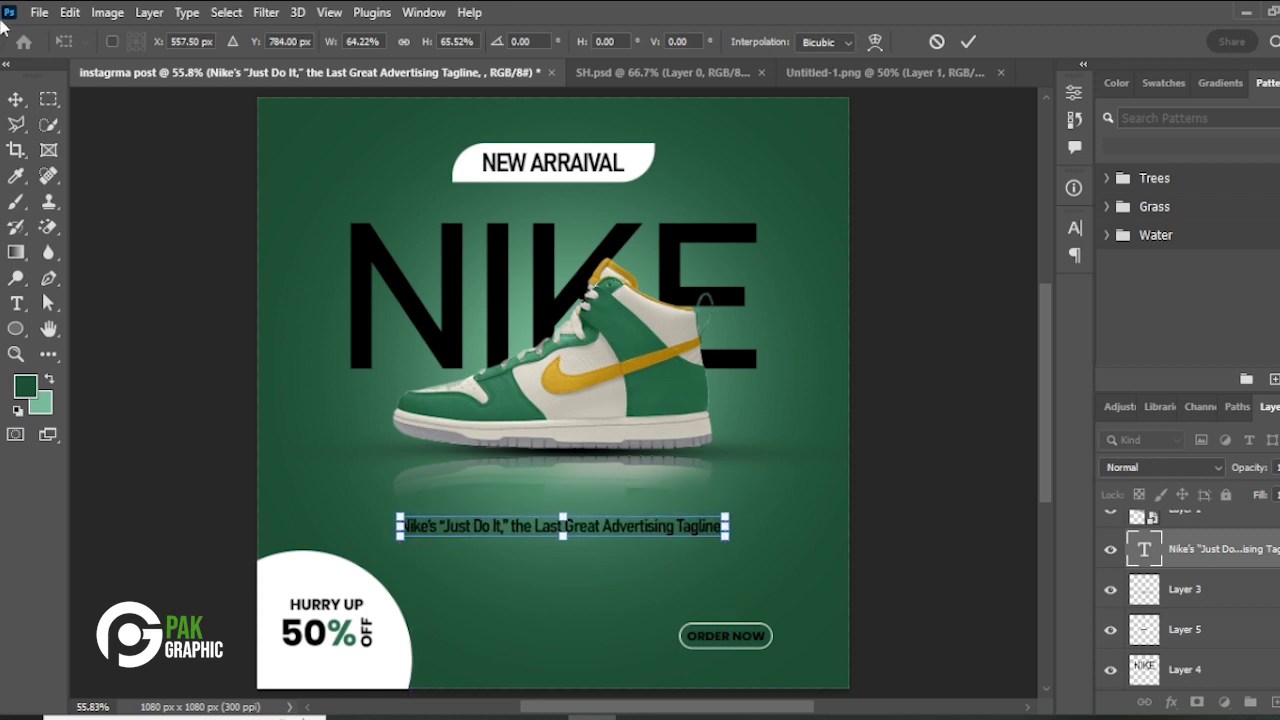
click(12, 106)
- Duplicate the tagline just below itself and replace the copy's text with “Celebrates its 25th Birthday”
scroll(591, 563, up, 4)
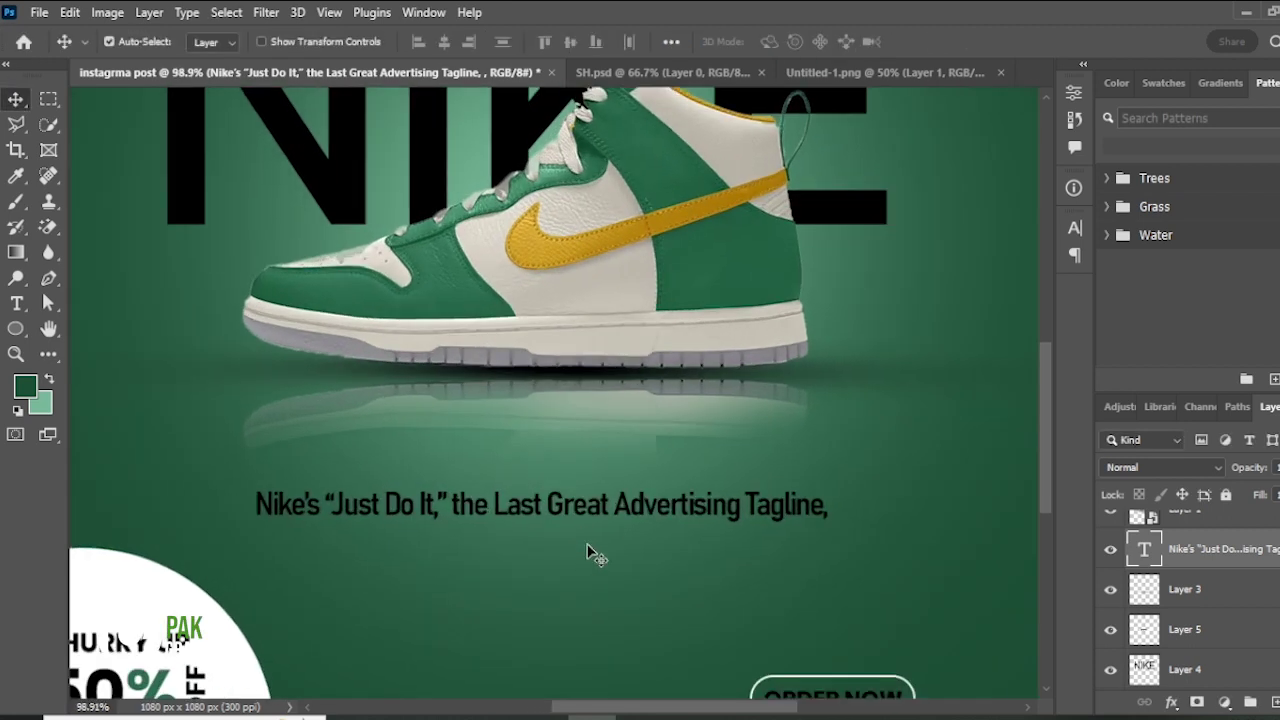
drag(585, 511, 588, 567)
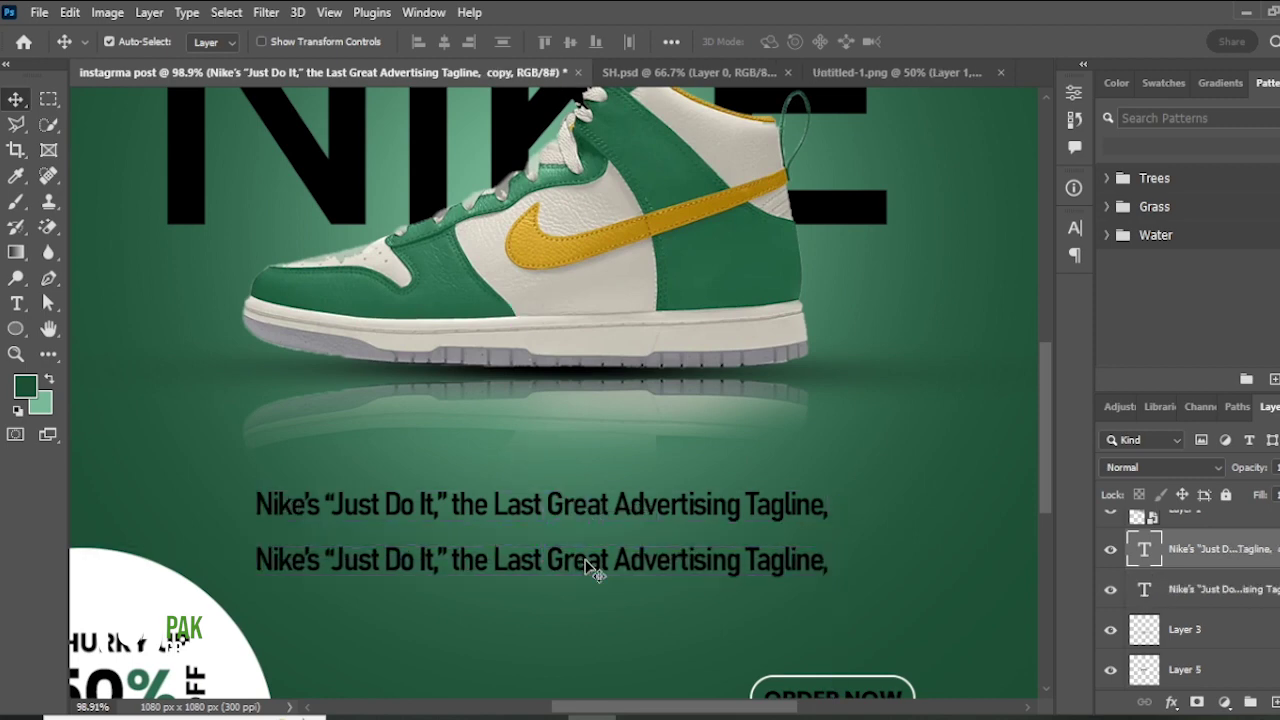
double_click(586, 560)
triple_click(585, 557)
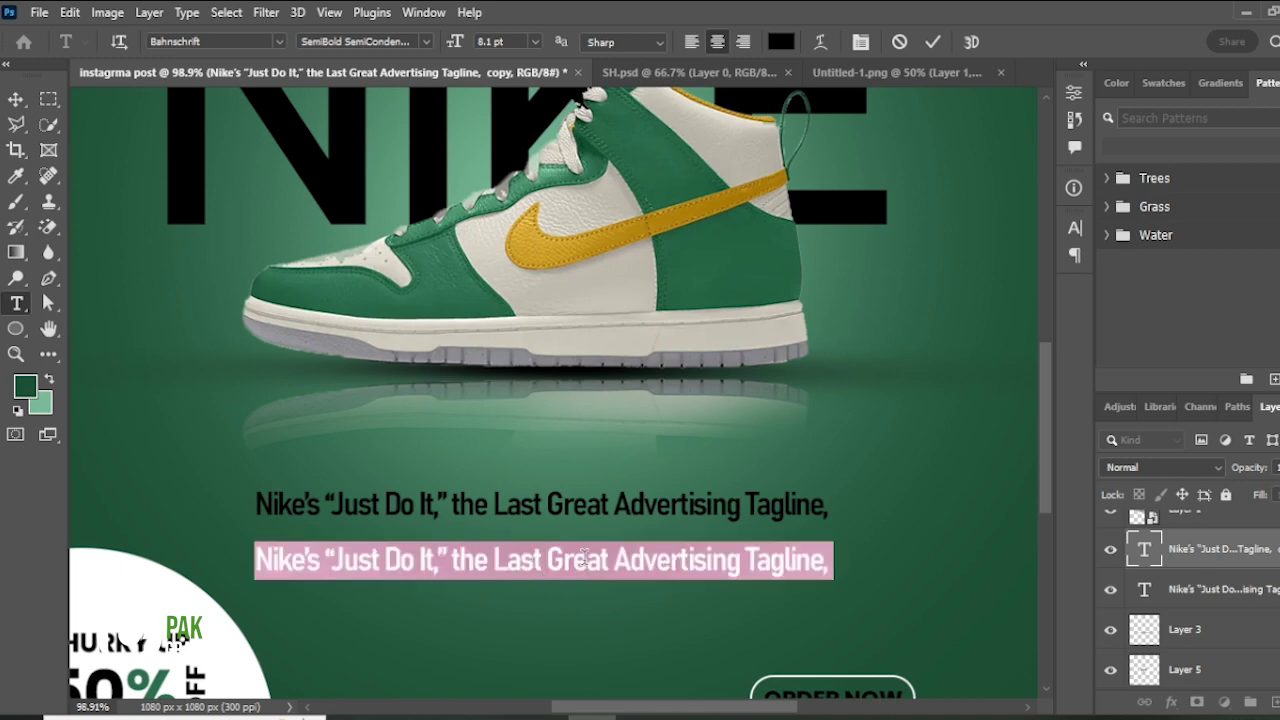
text(Celebrates its 25th Birthday)
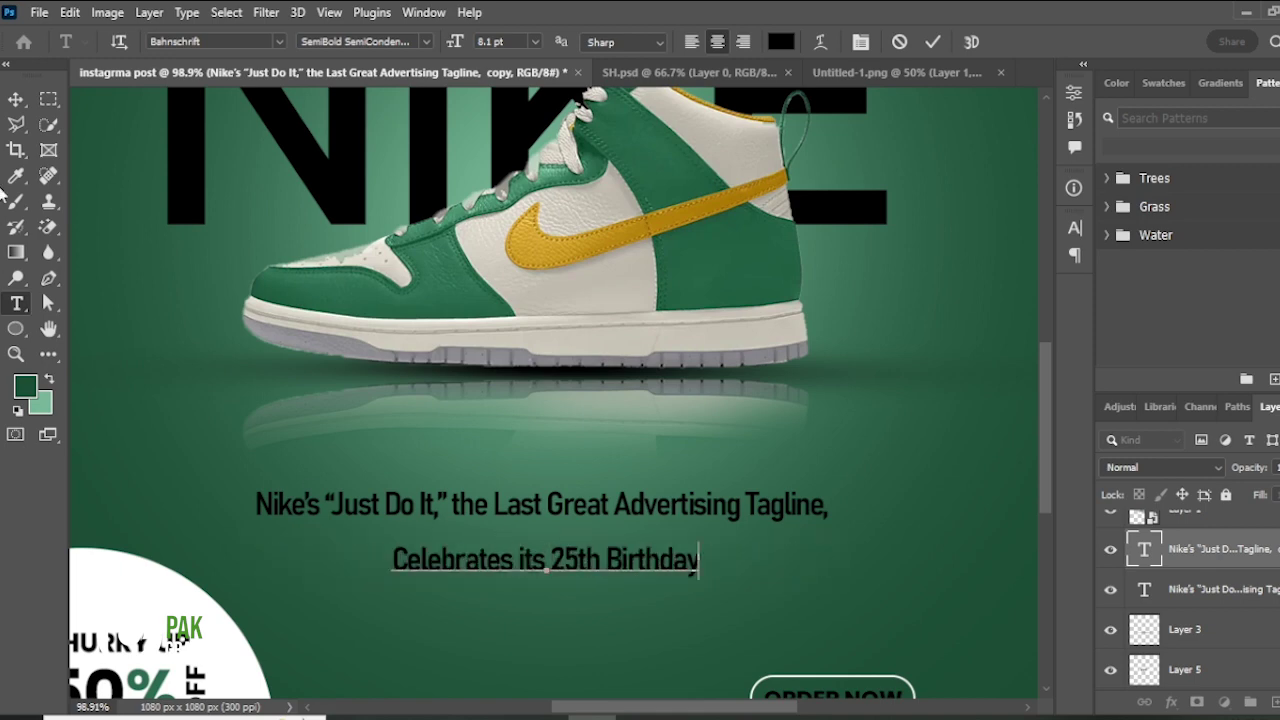
click(15, 99)
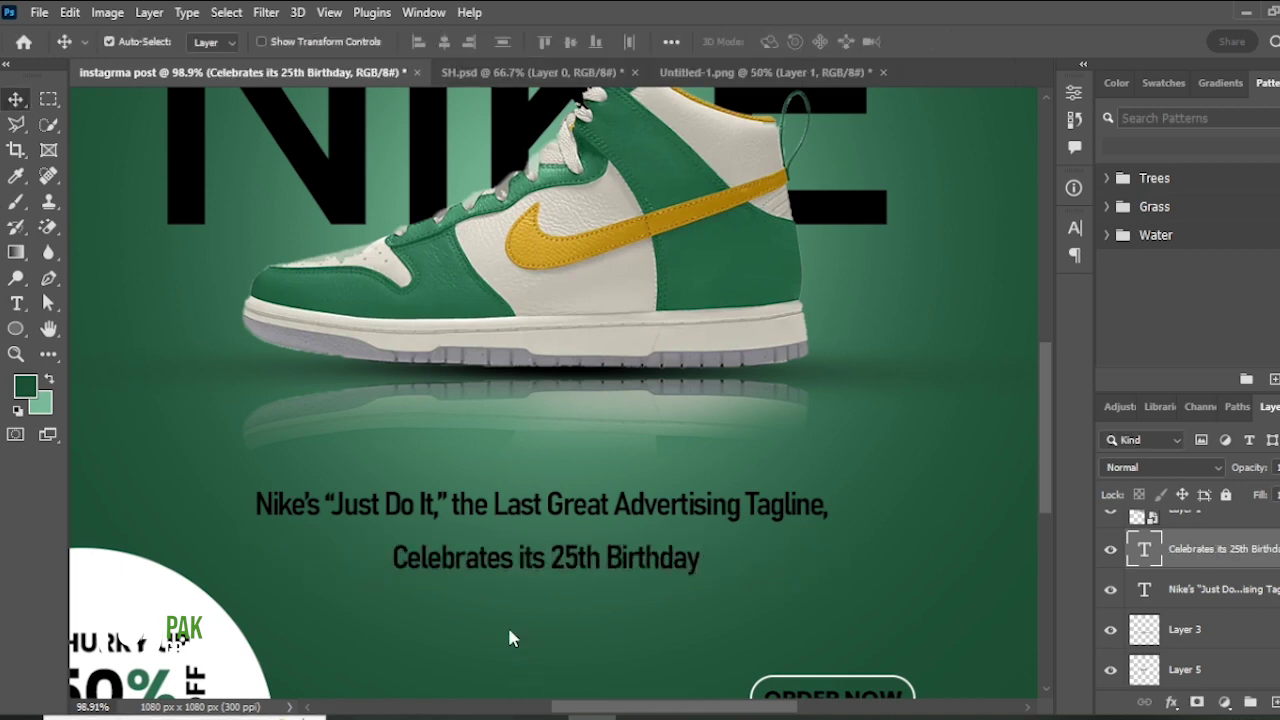
- Nudge the “Celebrates its 25th Birthday” line up closer to the tagline's first line
key(Up)
key(Up)
key(Up)
key(Up)
key(Up)
key(Up)
key(Up)
key(Up)
key(Up)
key(Up)
key(Up)
key(Up)
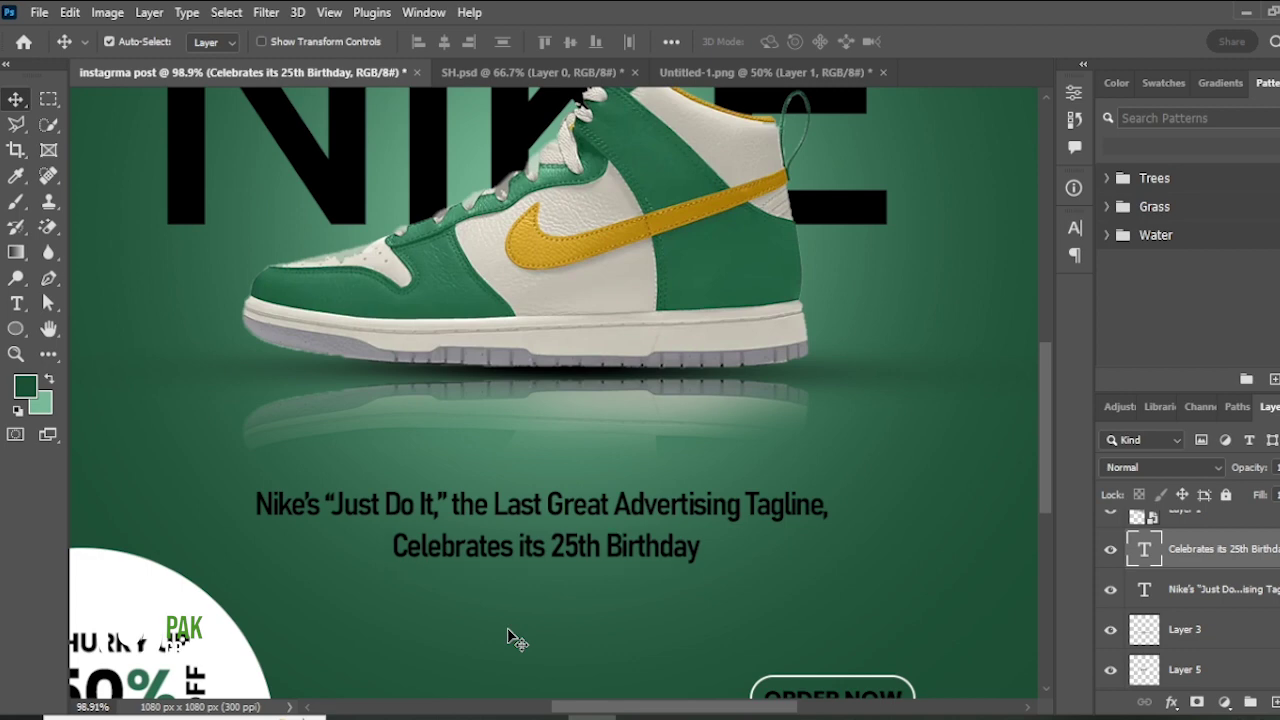
key(Up)
key(Up)
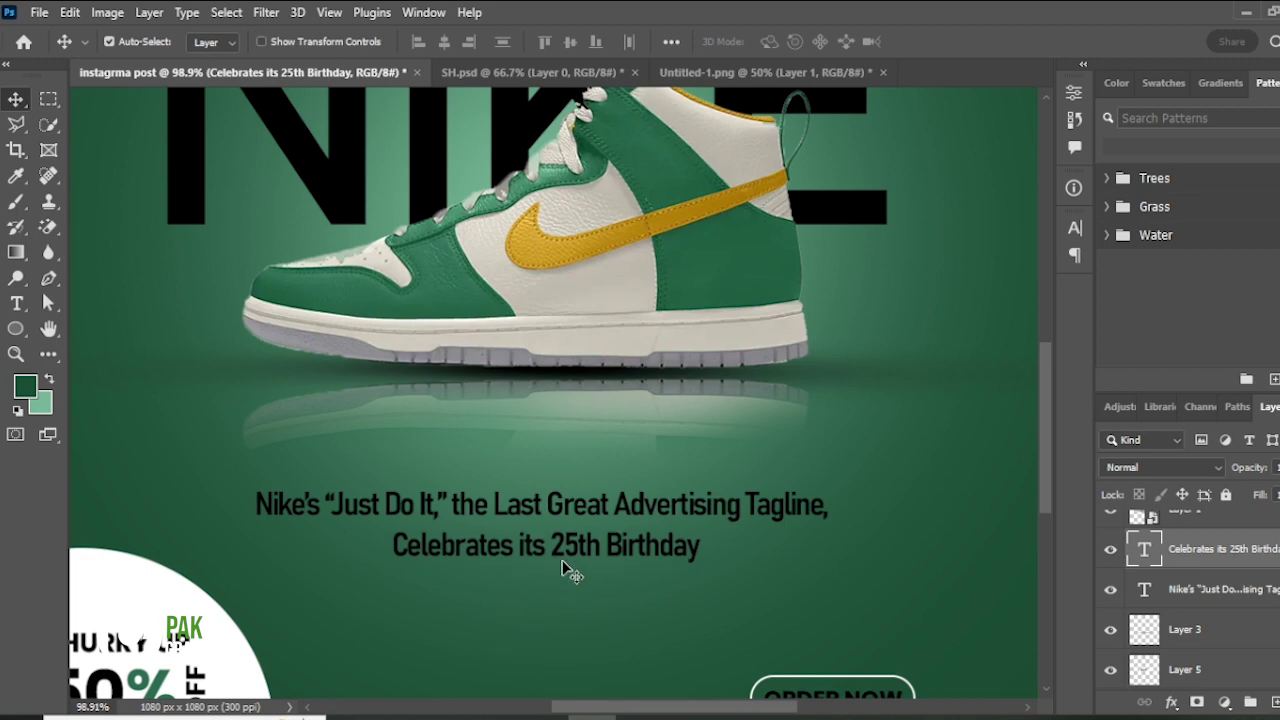
- Align the two tagline lines on their horizontal centers
shift+click(566, 507)
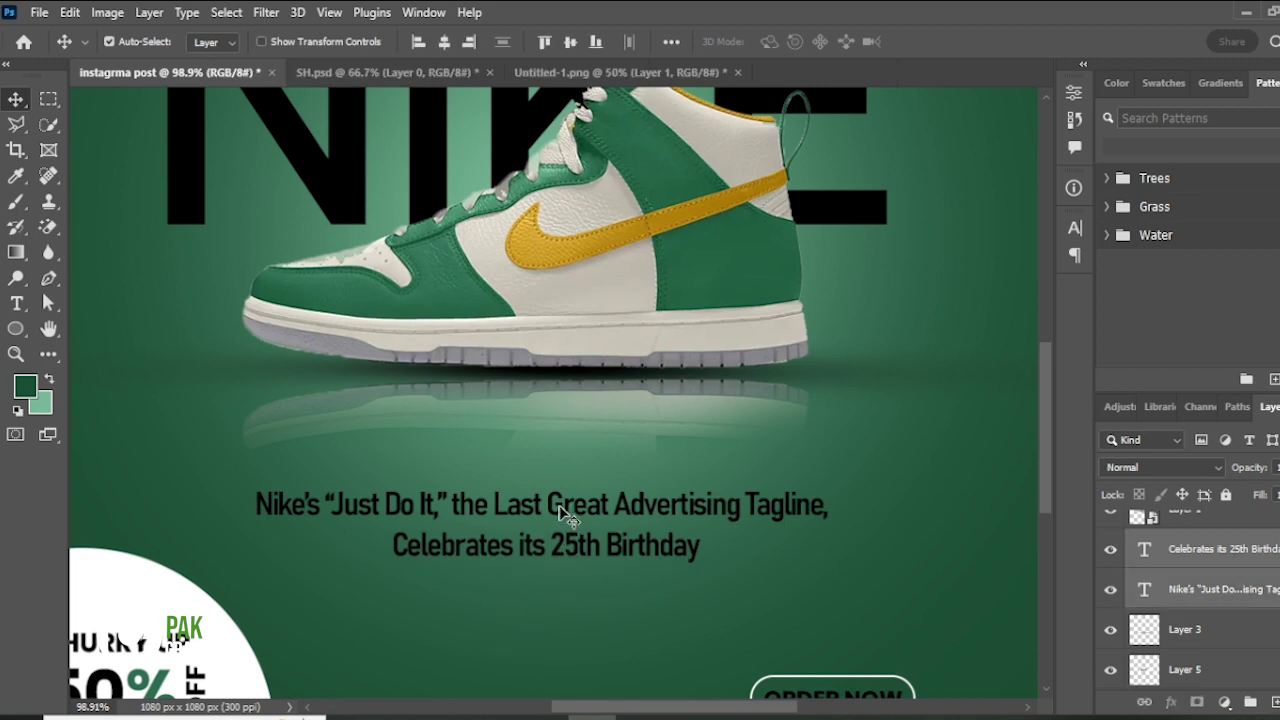
click(444, 41)
click(721, 544)
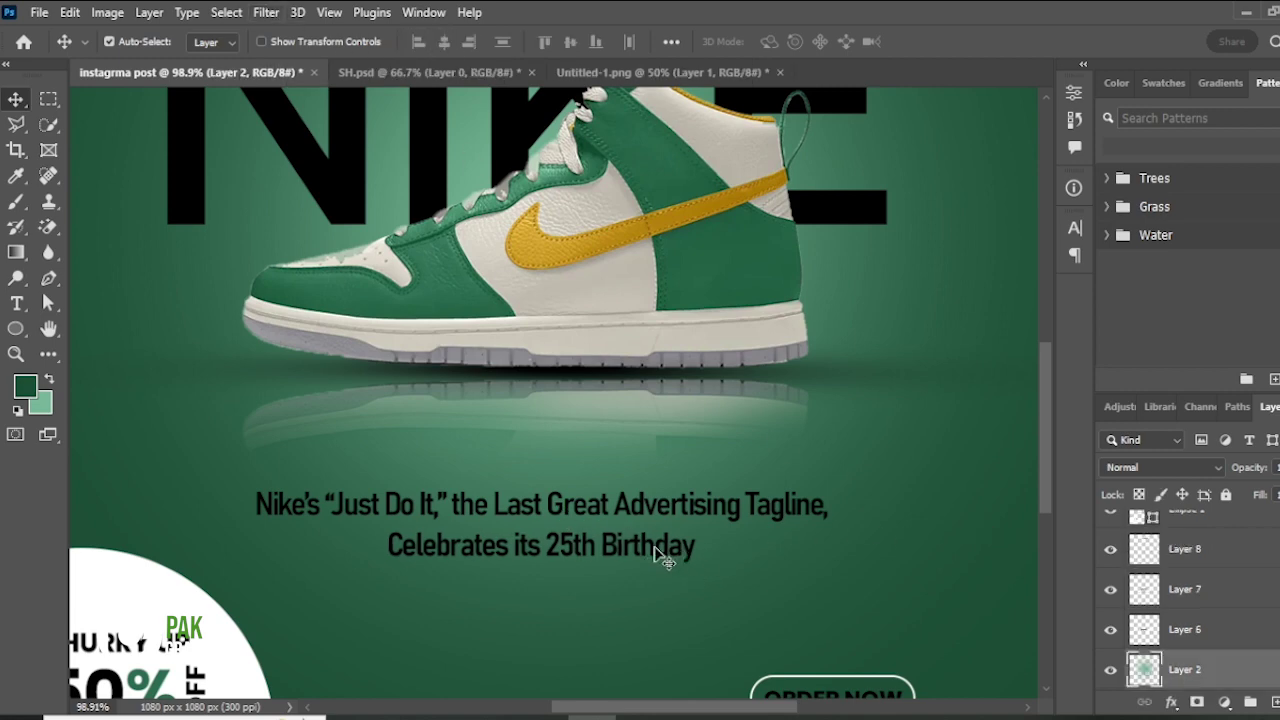
- Scale both tagline lines together to about 87.5%
click(655, 545)
shift+click(654, 507)
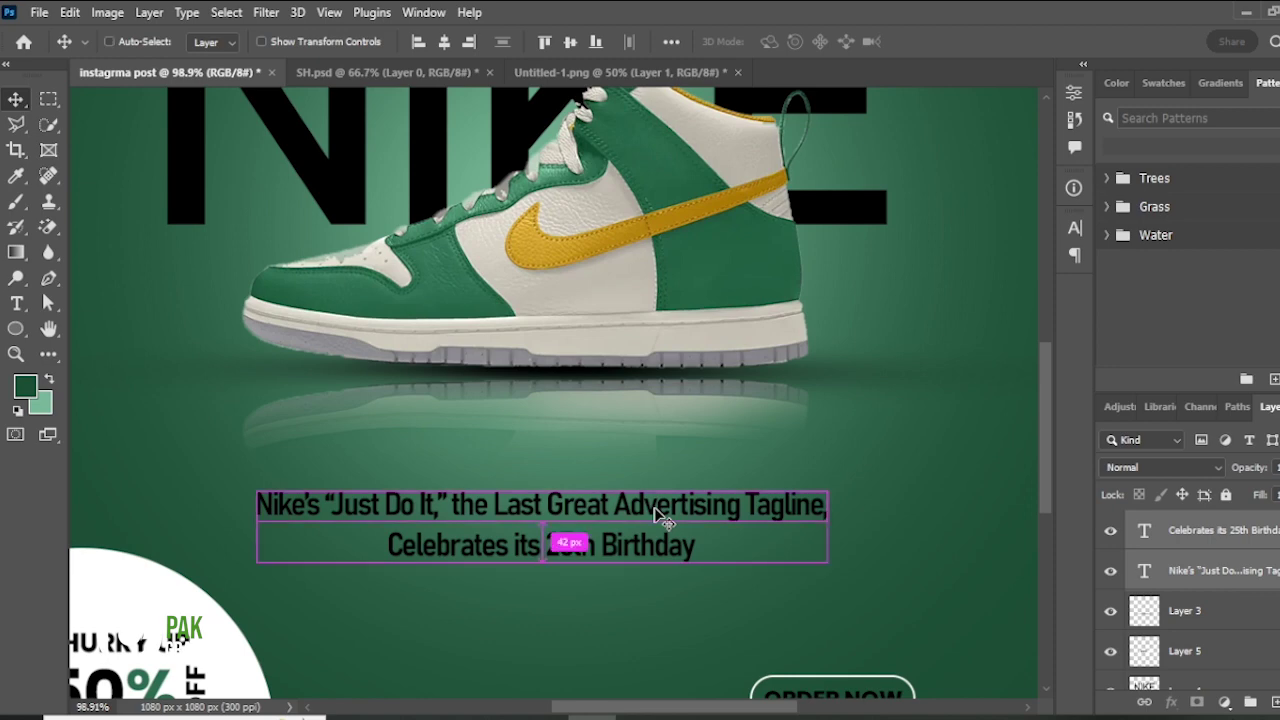
key(ctrl+t)
drag(825, 574, 790, 557)
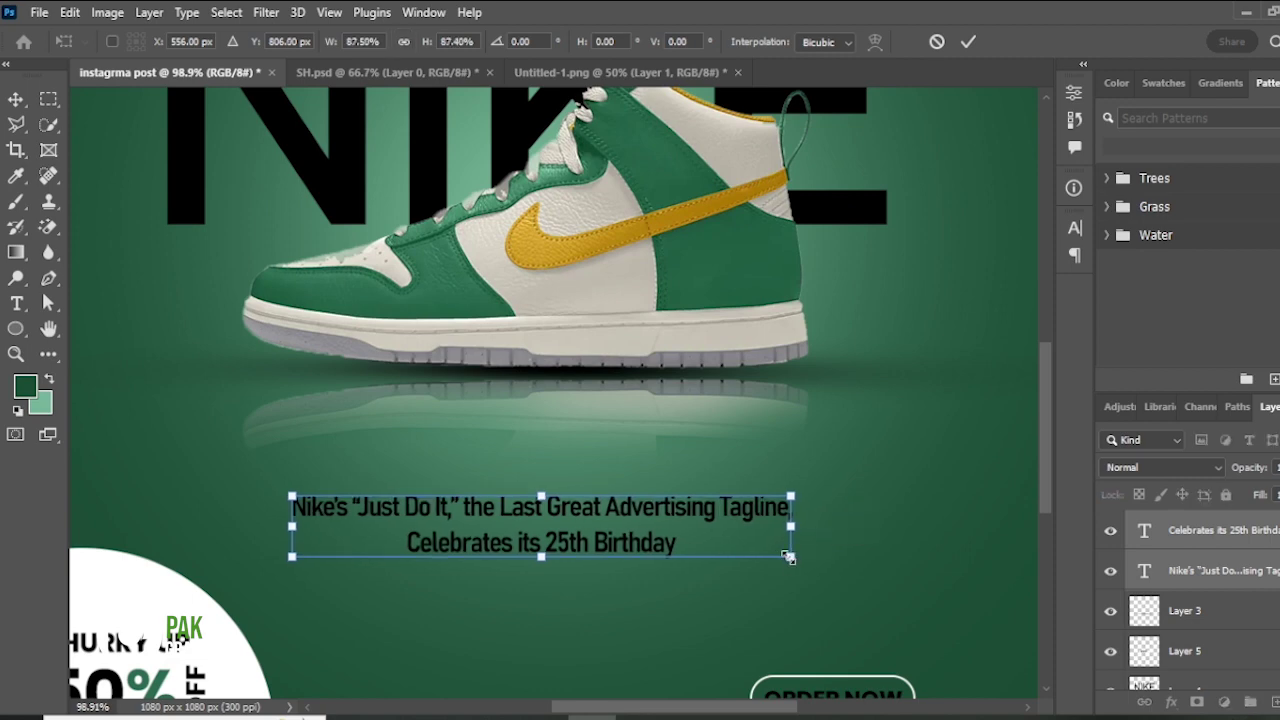
key(Return)
click(16, 99)
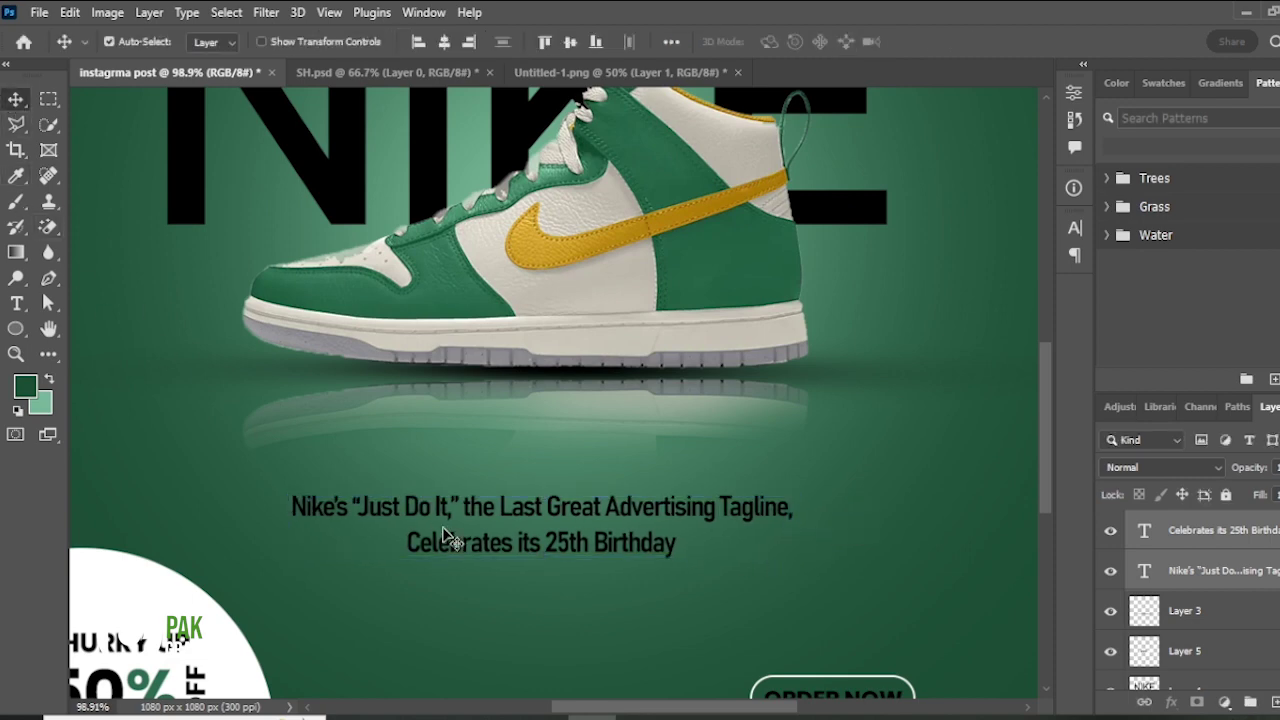
- Move both tagline lines together slightly further down below the shoe's reflection
click(527, 593)
click(527, 558)
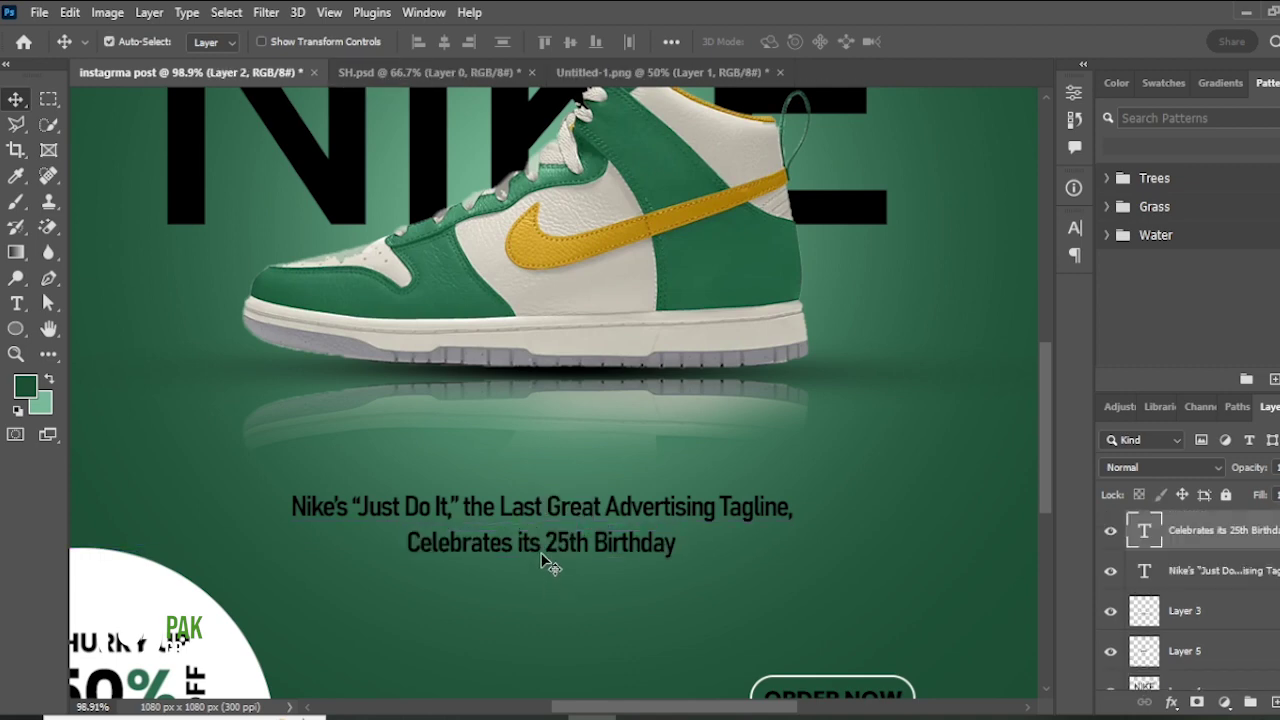
shift+click(564, 511)
mouse_move(561, 515)
mouse_down()
mouse_move(561, 474)
mouse_move(562, 540)
mouse_up()
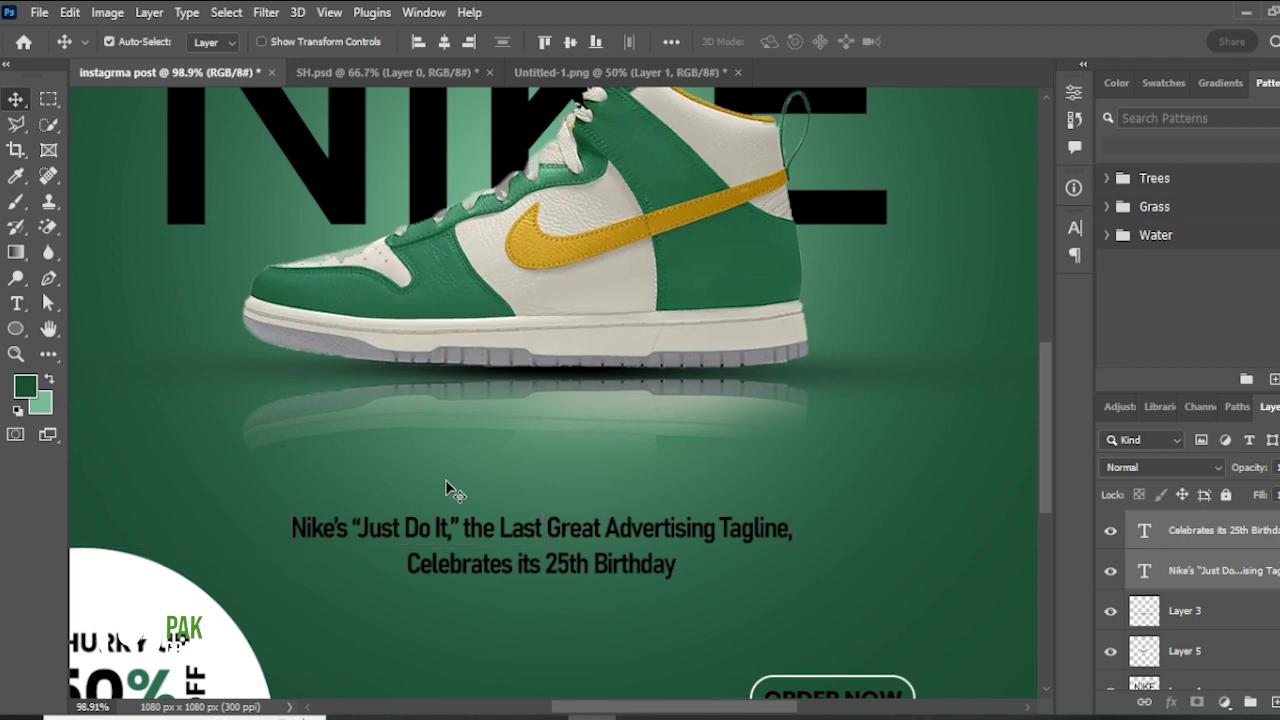
key(ctrl+0)
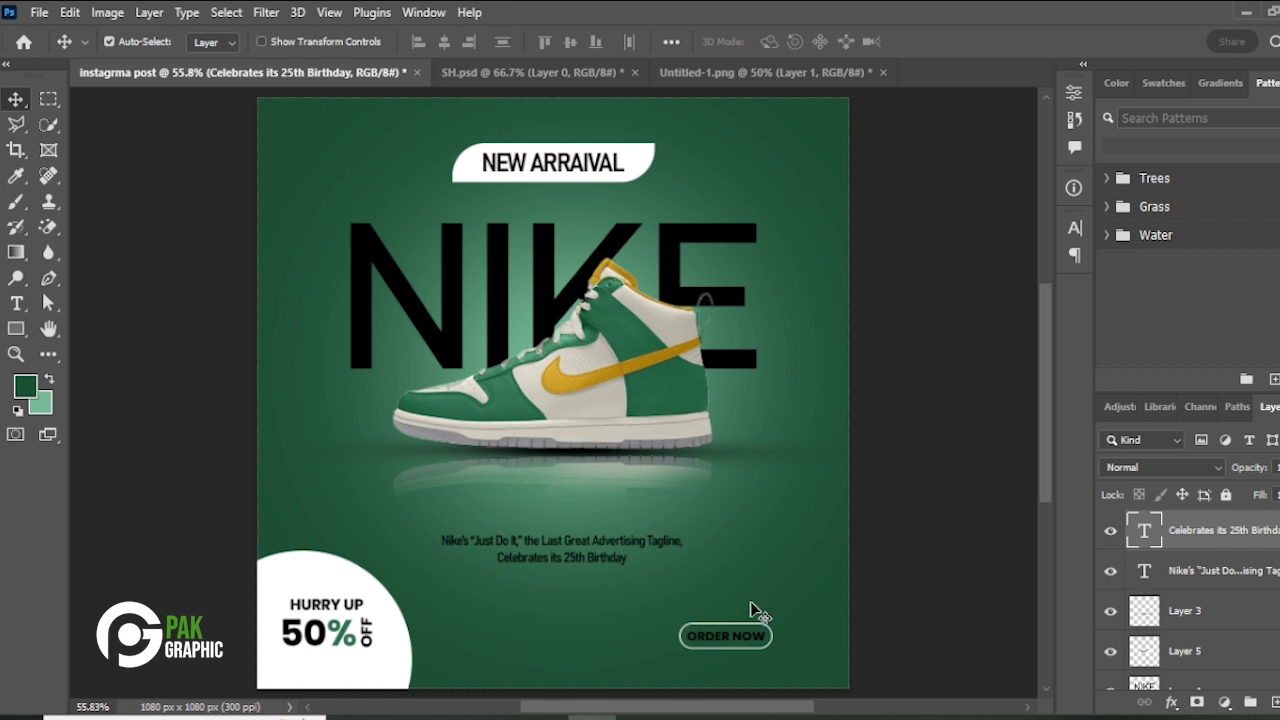
- Merge the two tagline lines into one layer and move it directly beneath the NEW ARRAIVAL badge
shift+click(602, 549)
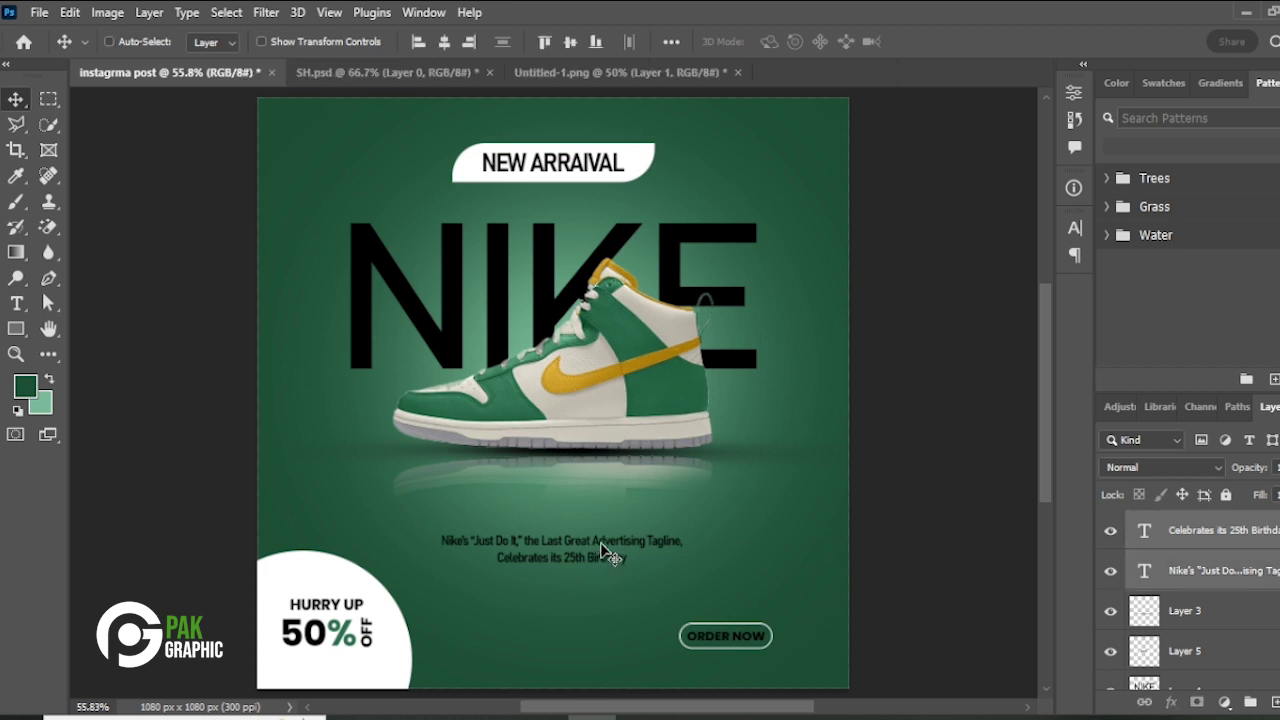
key(ctrl+e)
drag(580, 549, 590, 203)
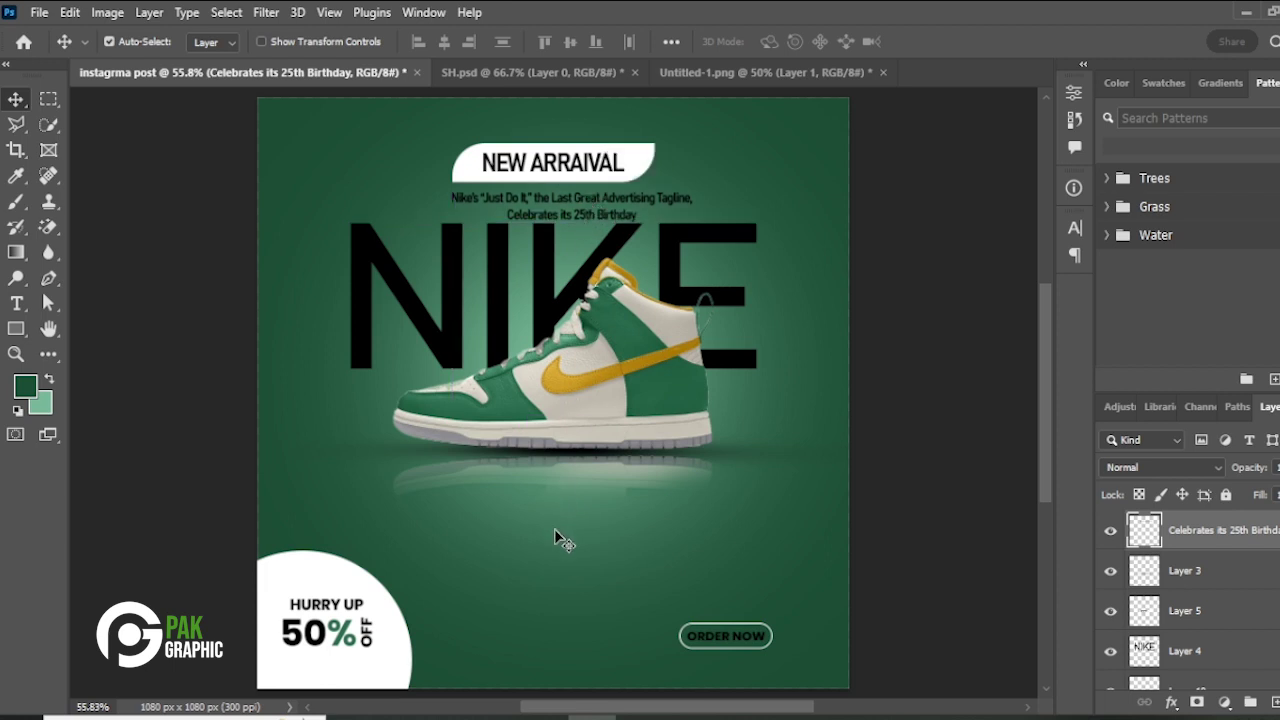
- Move the shoe, its reflection and shadow, and the NIKE lettering down together to open space below the tagline
click(555, 475)
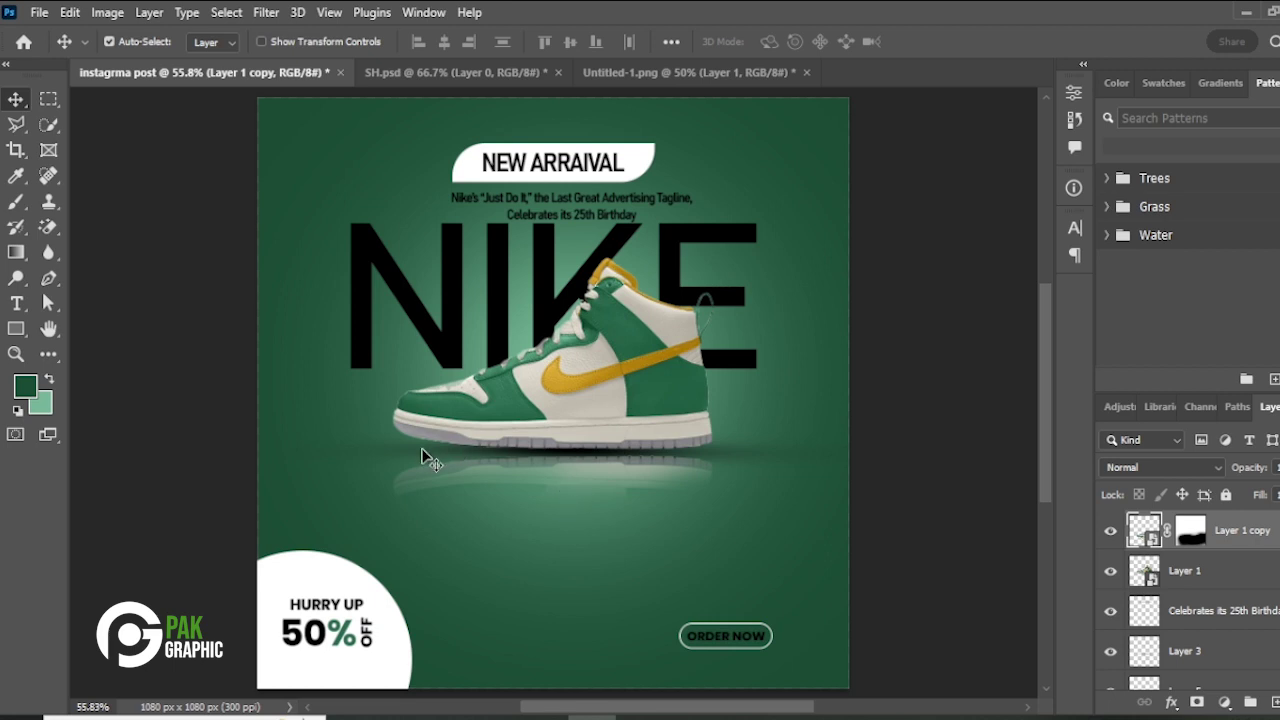
shift+click(447, 437)
shift+click(456, 404)
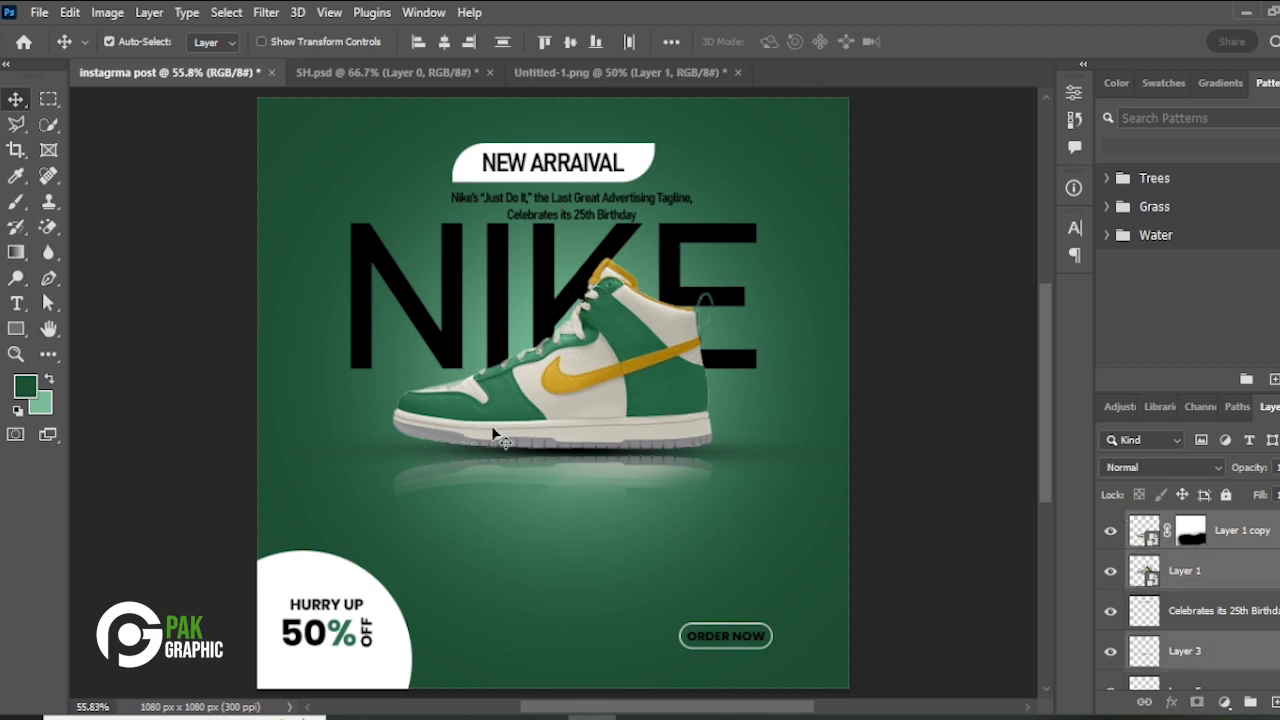
key(Down)
key(Down)
key(Down)
key(Down)
key(Down)
key(Down)
key(Down)
key(Down)
key(Down)
key(Down)
key(Down)
key(Down)
key(Down)
key(Down)
key(Down)
key(Down)
key(Down)
key(Down)
key(Down)
key(Down)
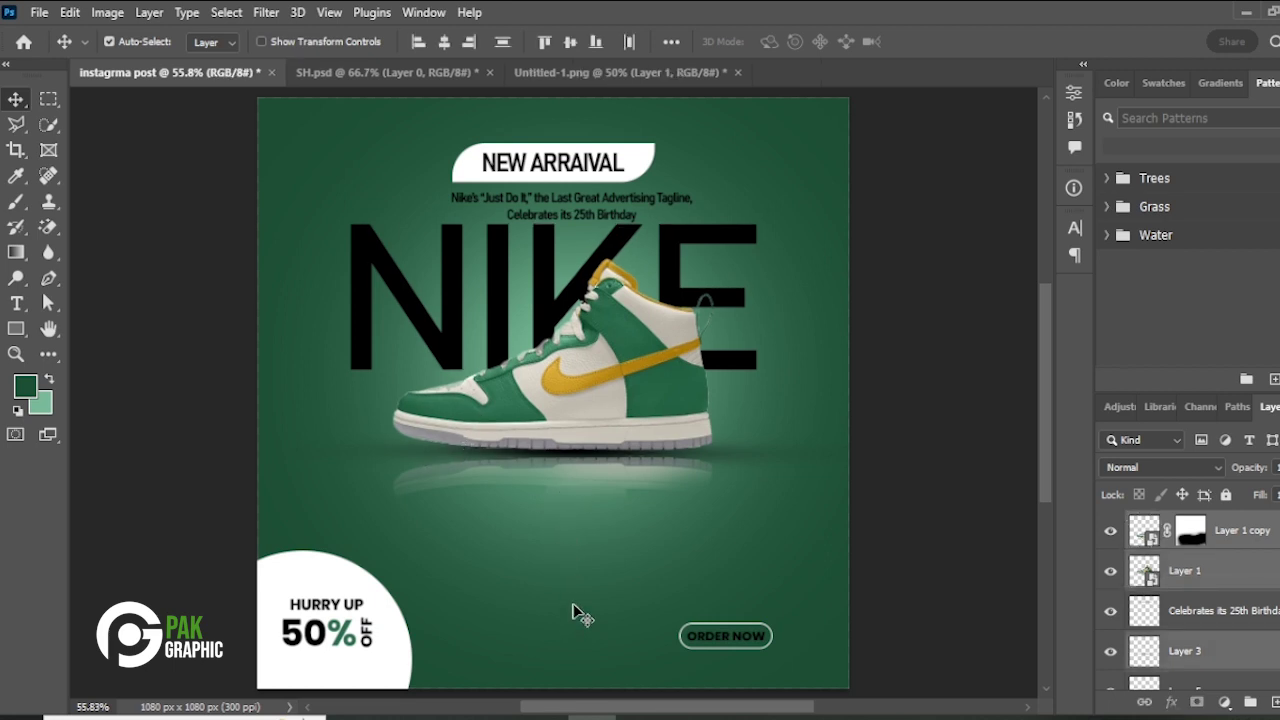
key(Down)
key(Down)
key(Down)
key(Down)
key(Down)
key(Down)
key(Down)
key(Down)
key(Down)
key(Down)
key(Down)
key(Down)
key(Down)
key(Down)
key(Down)
key(Down)
key(Down)
key(Down)
key(Down)
key(Down)
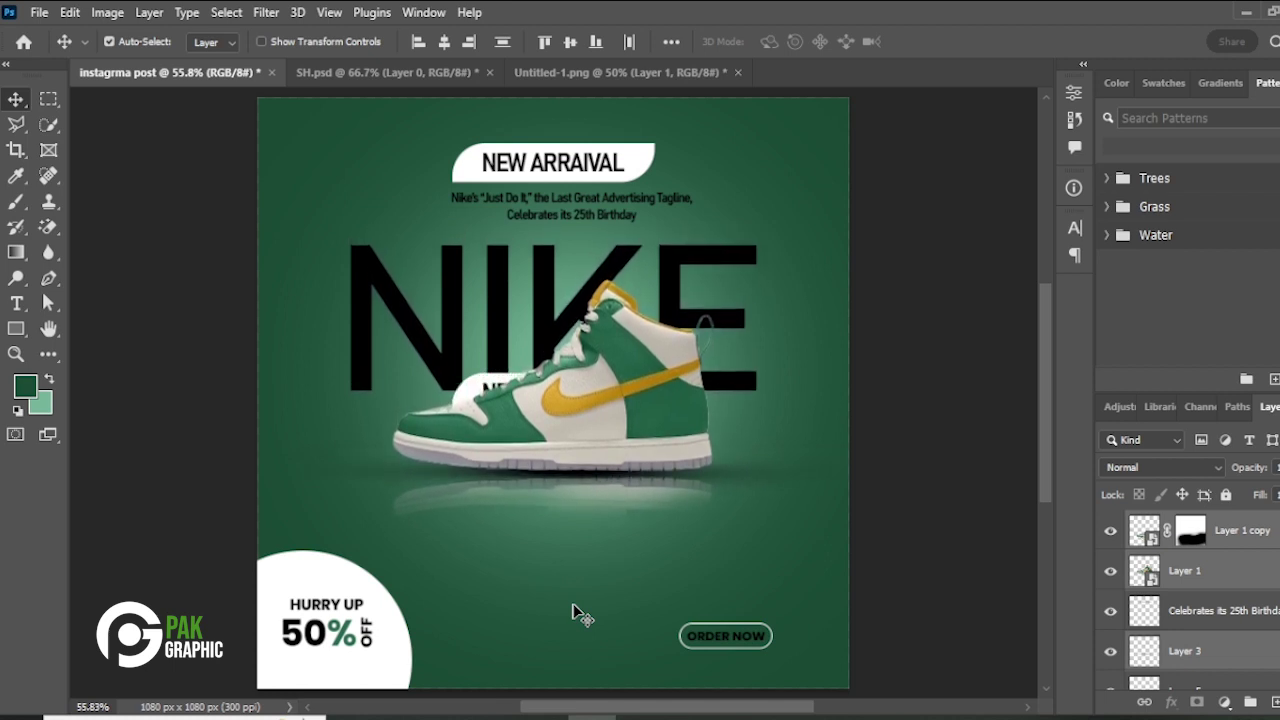
key(Down)
key(Down)
key(Down)
key(Down)
key(Down)
key(Down)
key(Down)
key(Down)
key(Down)
key(Down)
key(Down)
key(Down)
key(Down)
key(Down)
key(Down)
key(Down)
key(Down)
key(Down)
key(Down)
key(Down)
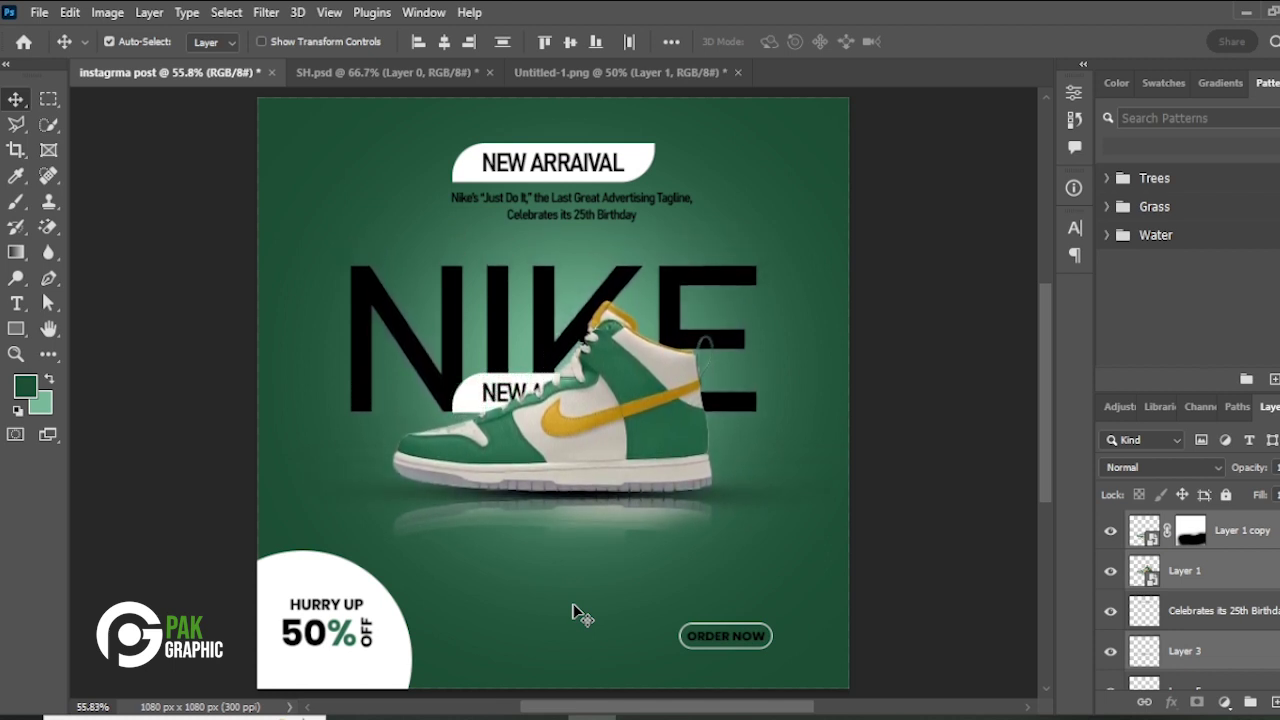
key(Down)
key(Down)
key(Down)
key(Down)
key(Down)
key(Down)
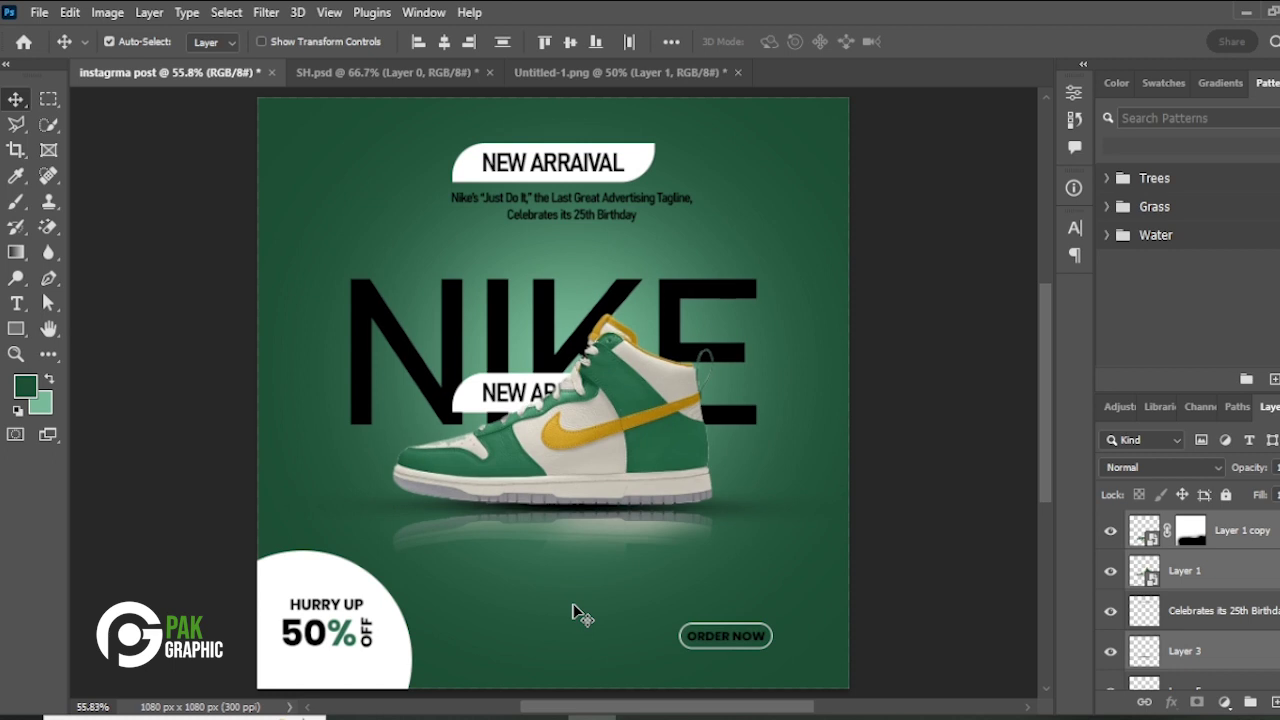
- Delete the leftover duplicate NEW ARRAIVAL badge pieces around the NIKE lettering and the shoe
click(457, 500)
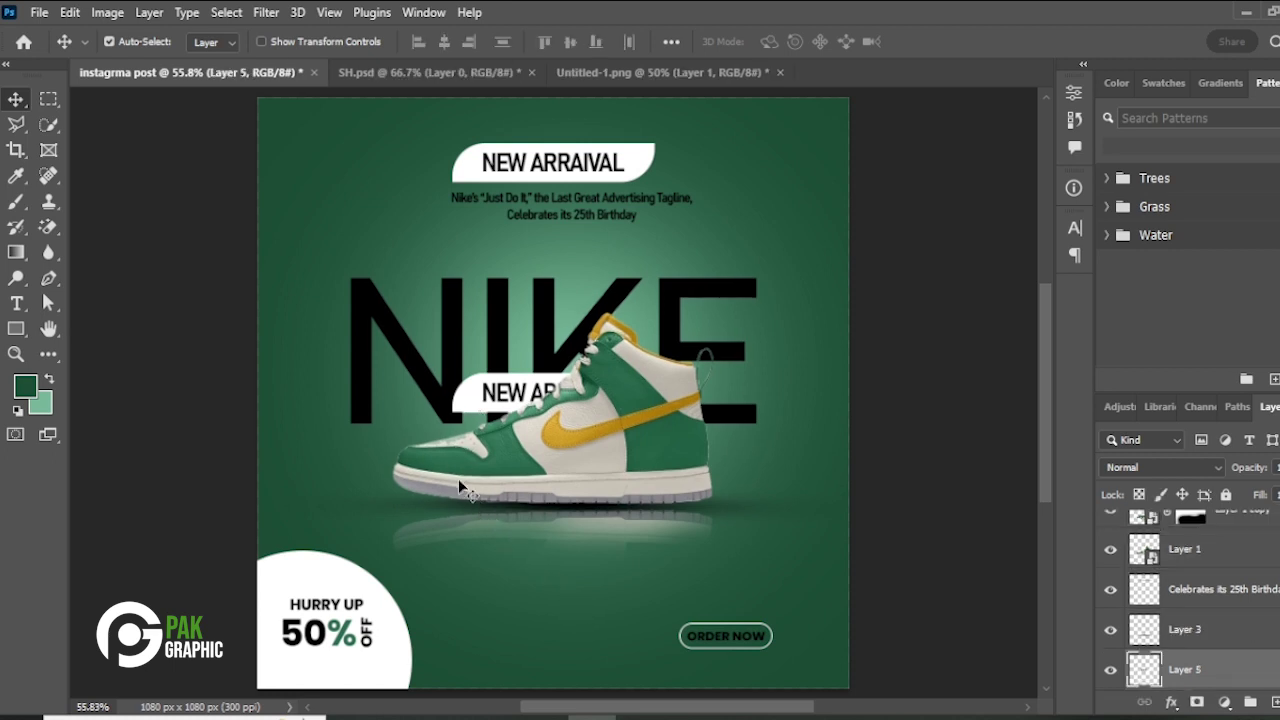
click(465, 441)
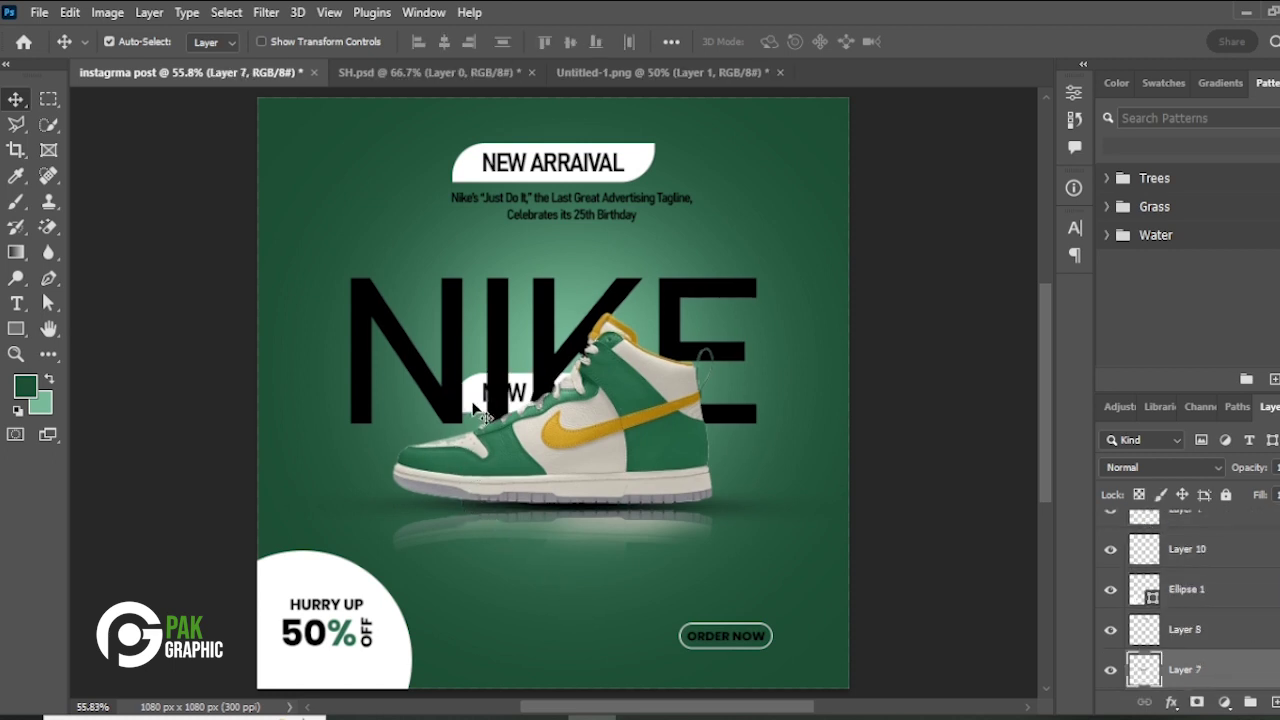
key(Delete)
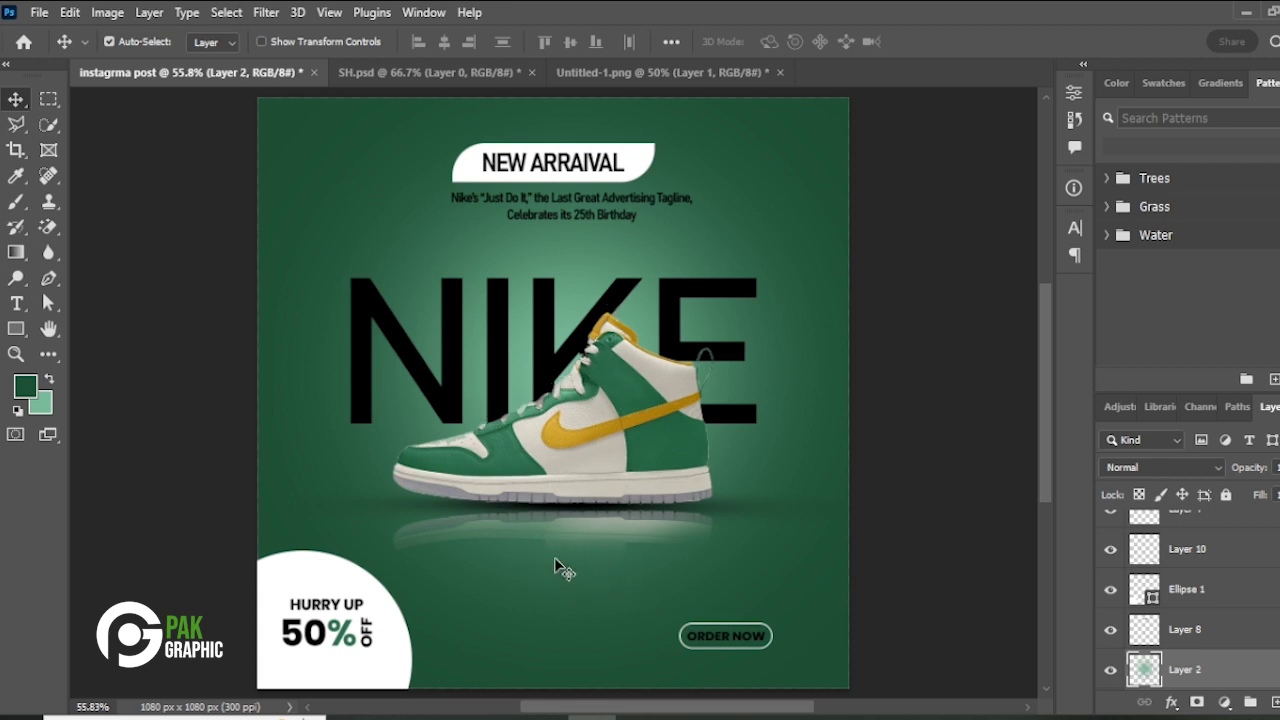
- Reselect the shoe, its reflection and shadow, and the NIKE lettering, and lower them slightly more
click(548, 526)
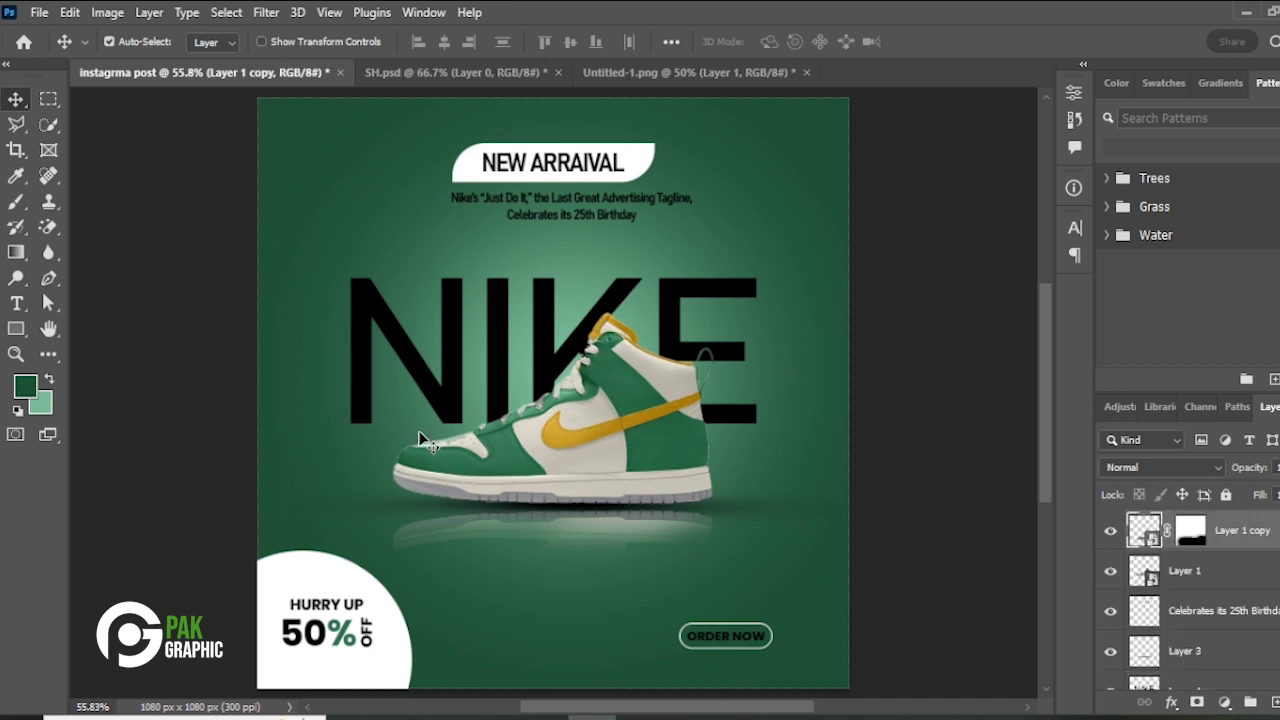
click(419, 433)
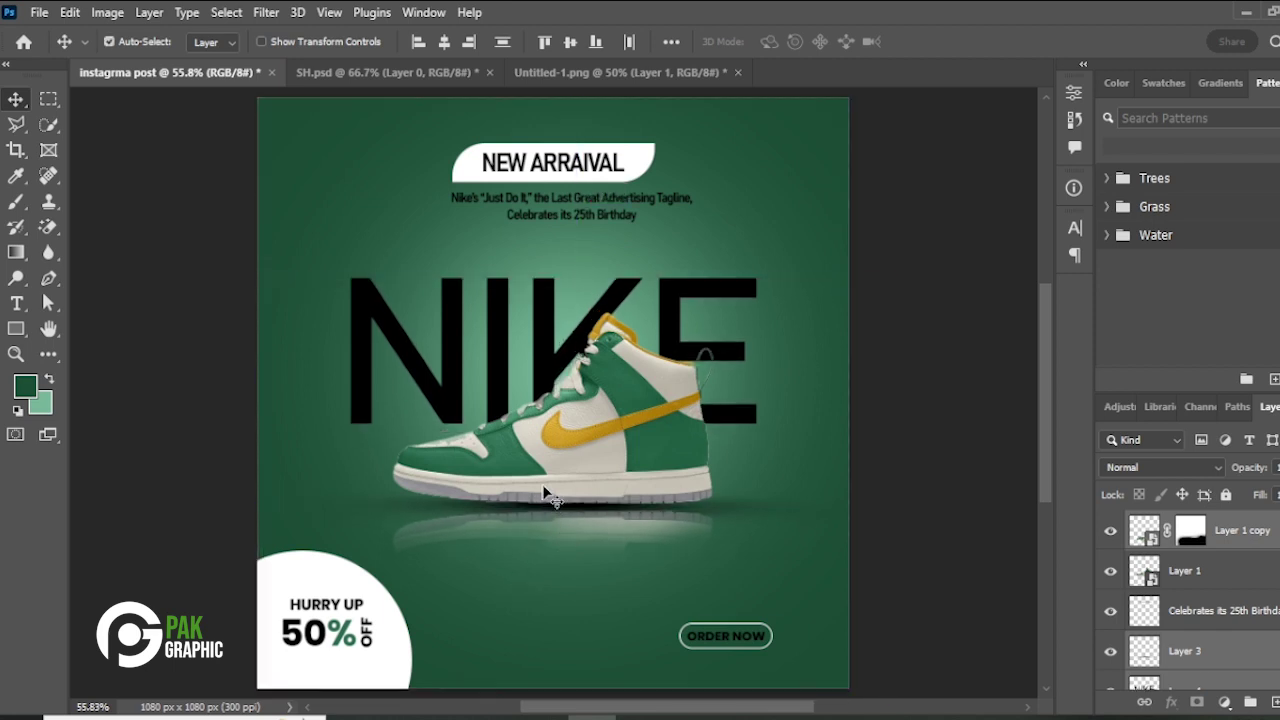
click(545, 493)
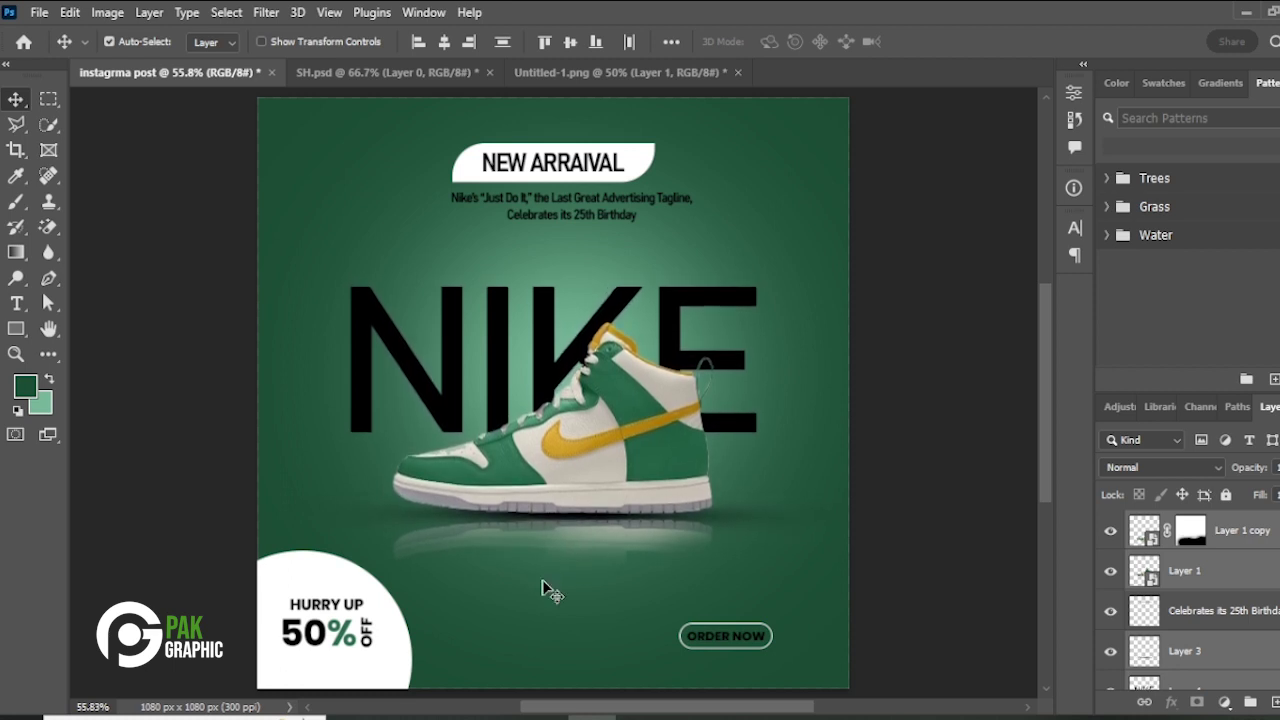
- Enlarge the merged tagline to about 166% and center it in the gap between the badge and the NIKE lettering
click(686, 200)
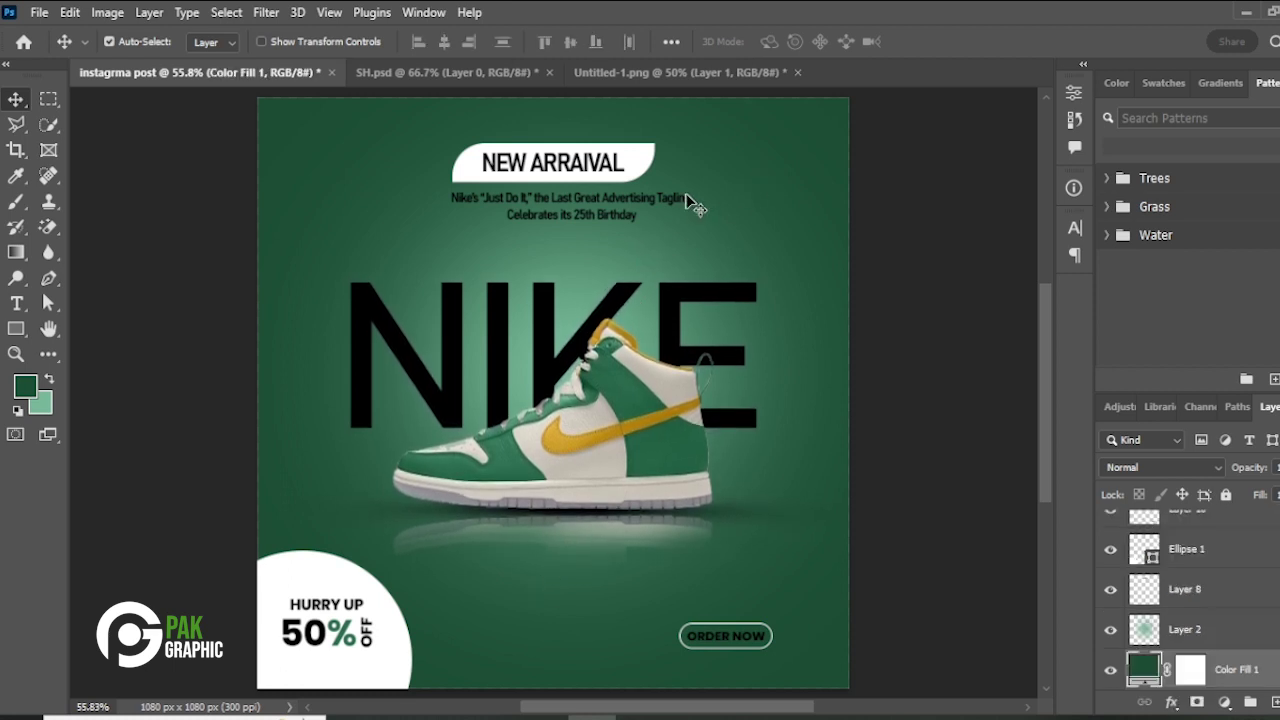
key(ctrl+t)
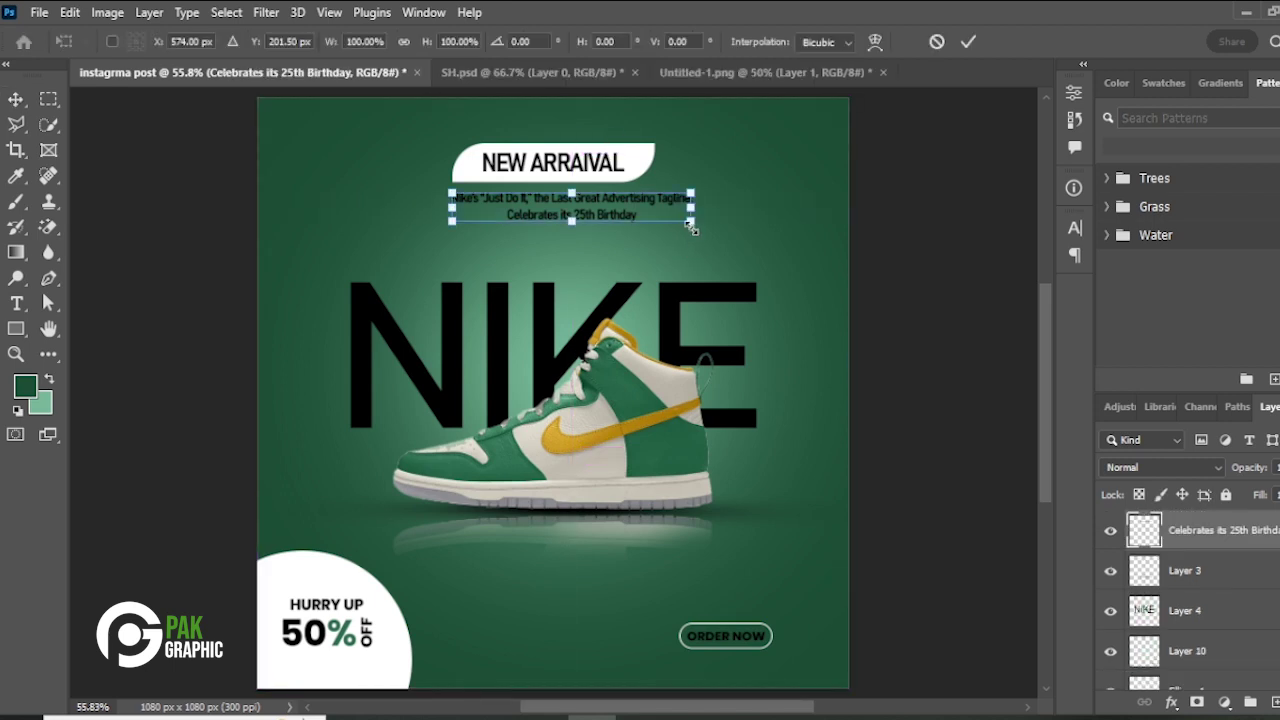
drag(690, 228, 772, 255)
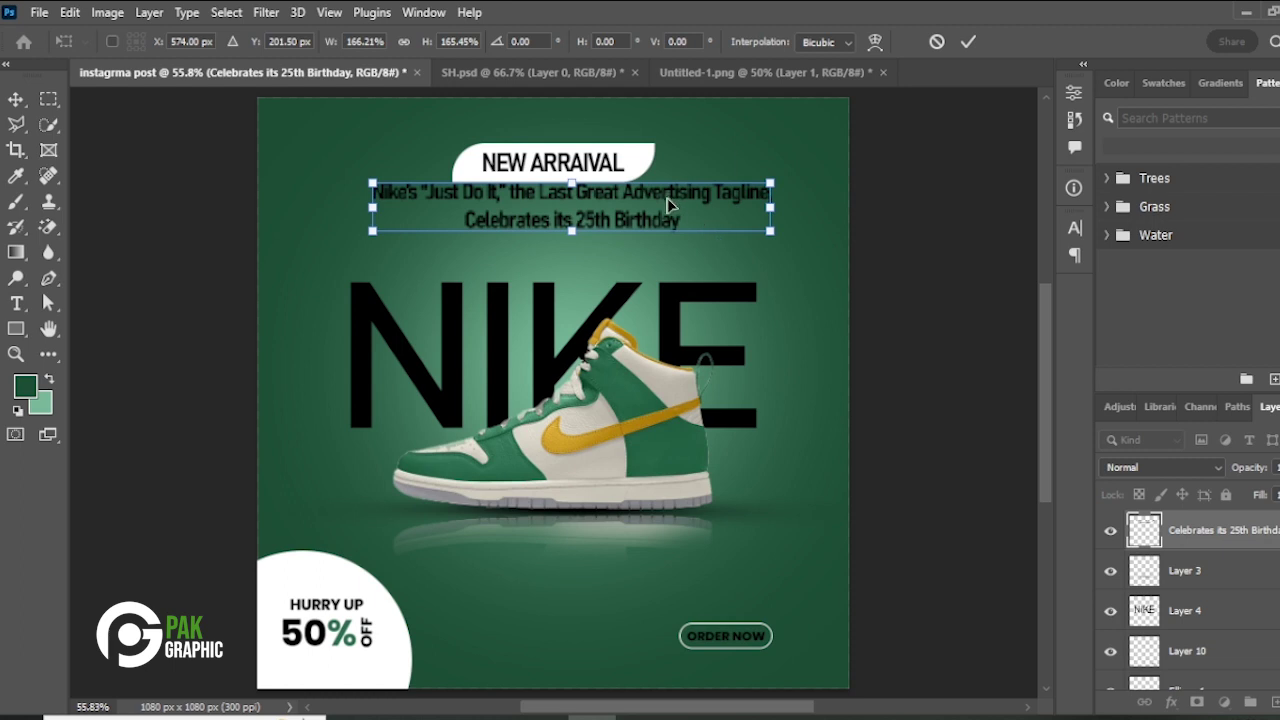
drag(668, 205, 664, 210)
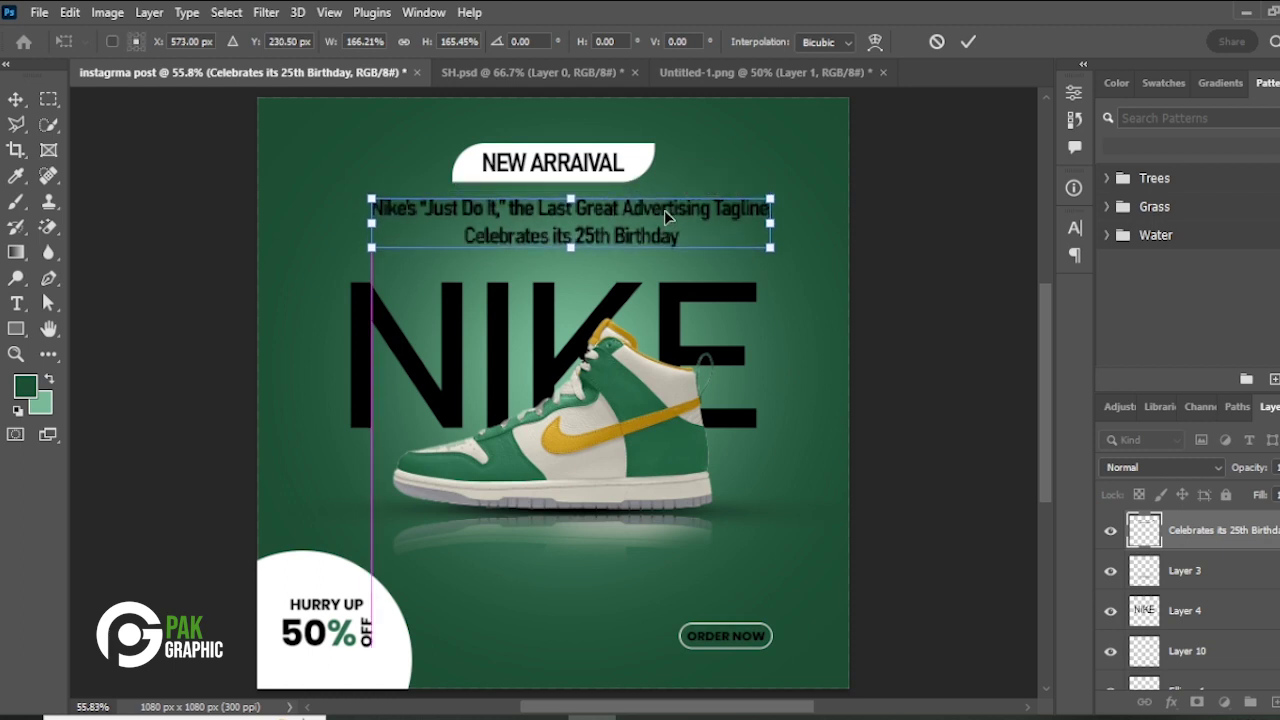
key(Return)
scroll(1230, 625, down, 5)
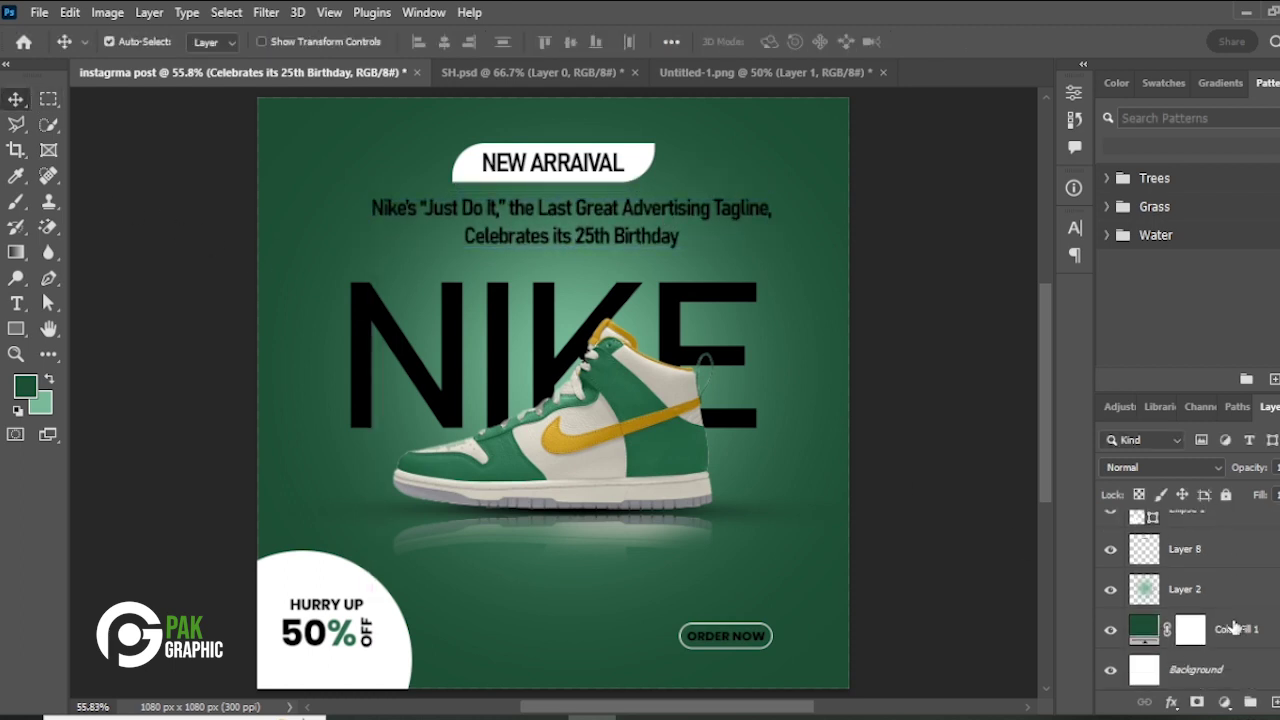
- Align the two-line tagline to the canvas's horizontal center, using the Background layer as the reference
click(1192, 677)
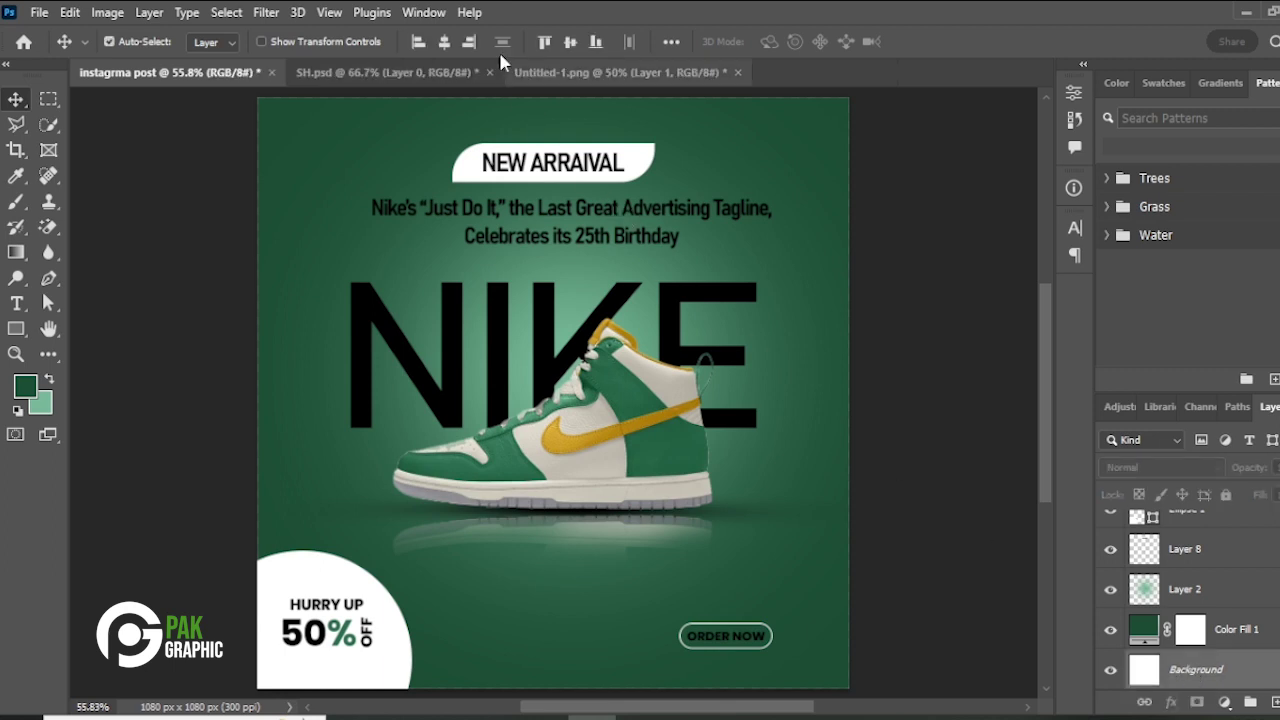
click(447, 43)
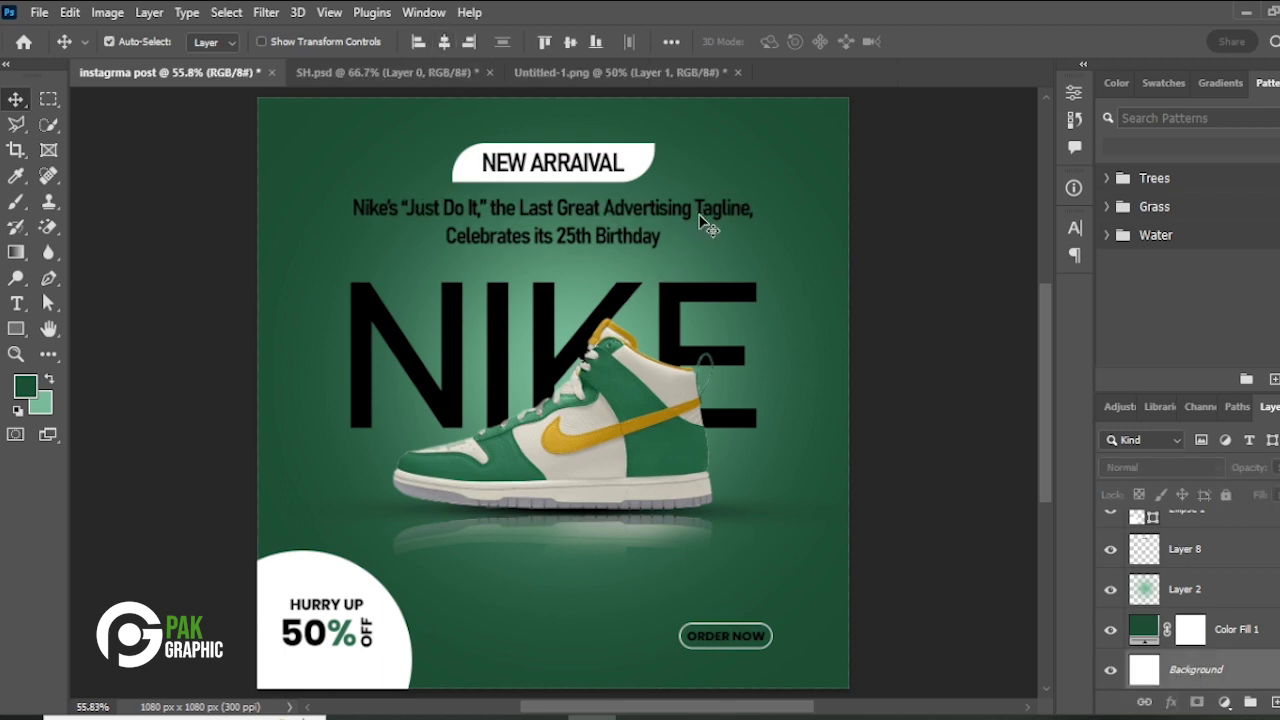
click(757, 213)
click(722, 212)
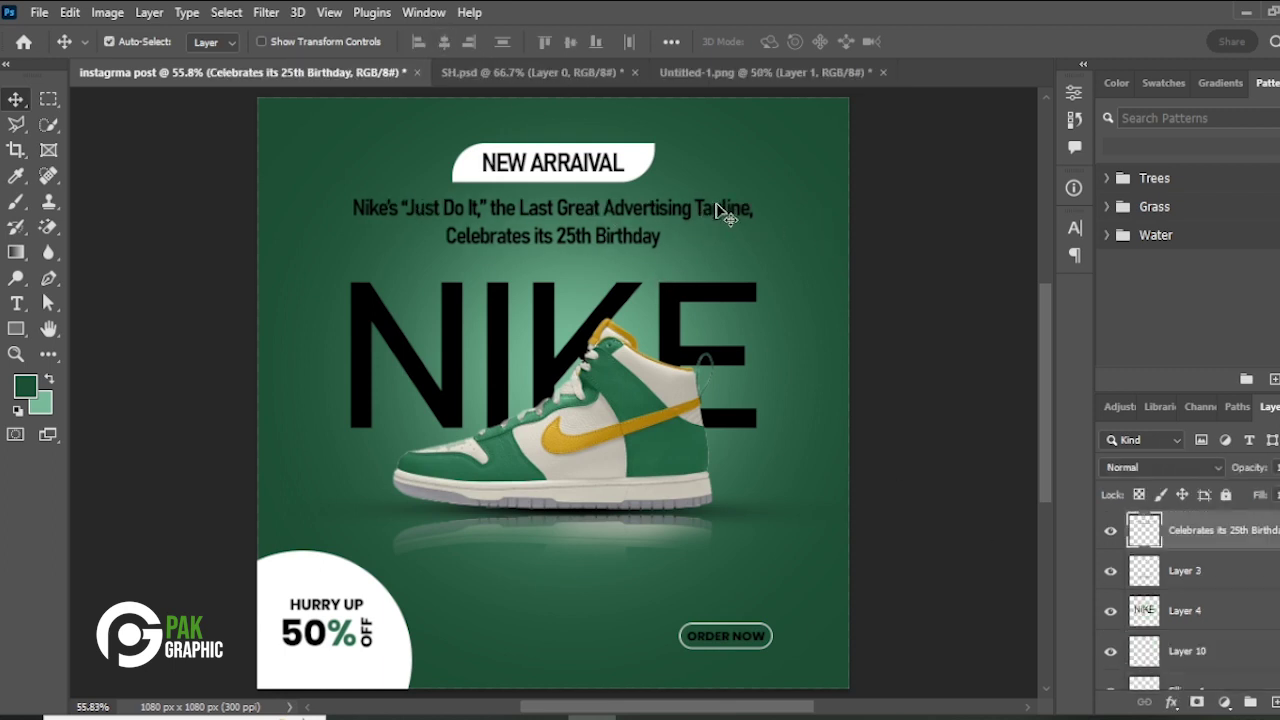
click(636, 216)
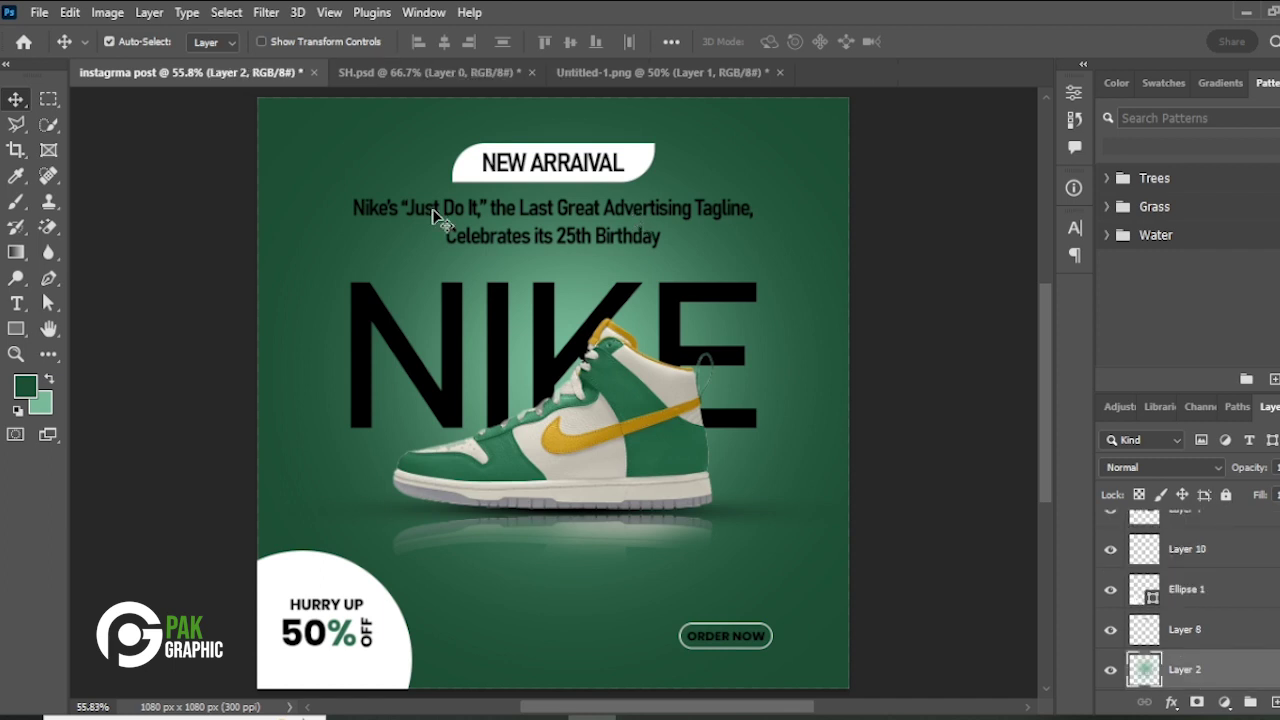
- Nudge the NEW ARRAIVAL badge up by about 16 px to widen the gap above the tagline
click(590, 172)
key(Up)
key(Up)
key(Up)
key(Up)
key(Up)
key(Up)
key(Up)
key(Up)
key(Up)
key(Up)
key(Up)
key(Up)
key(Up)
key(Up)
key(Up)
key(Up)
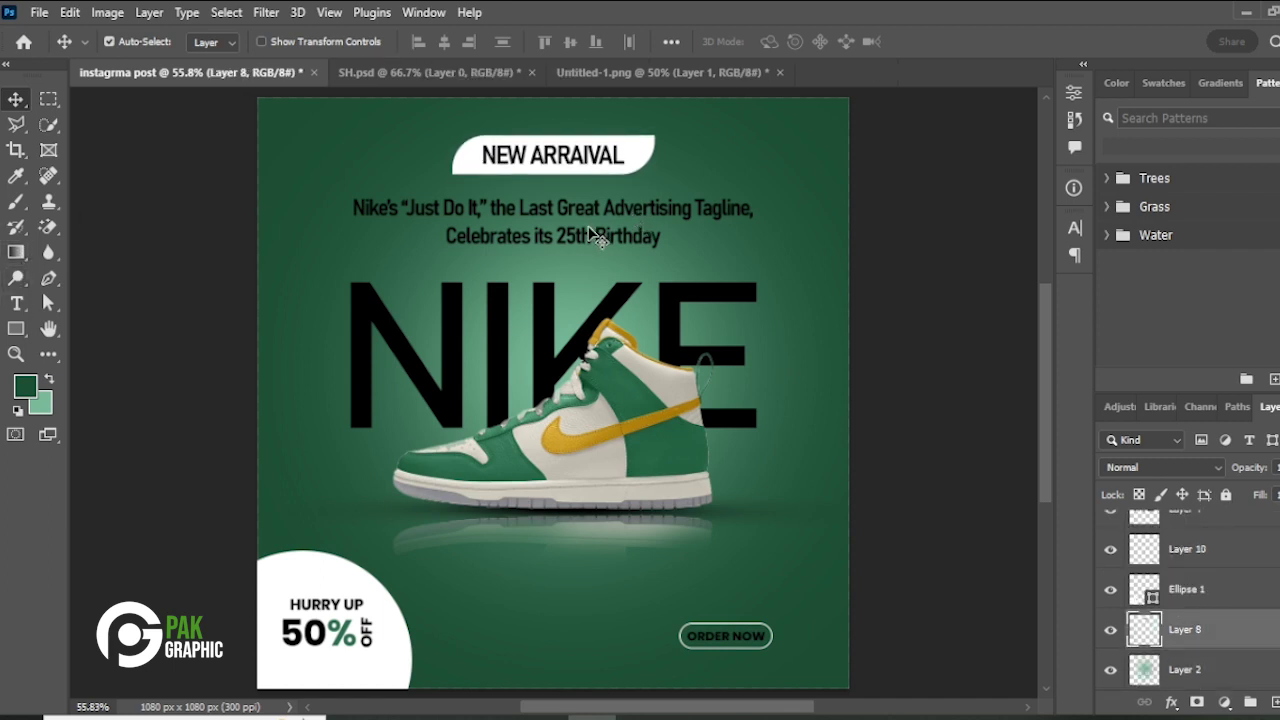
click(971, 349)
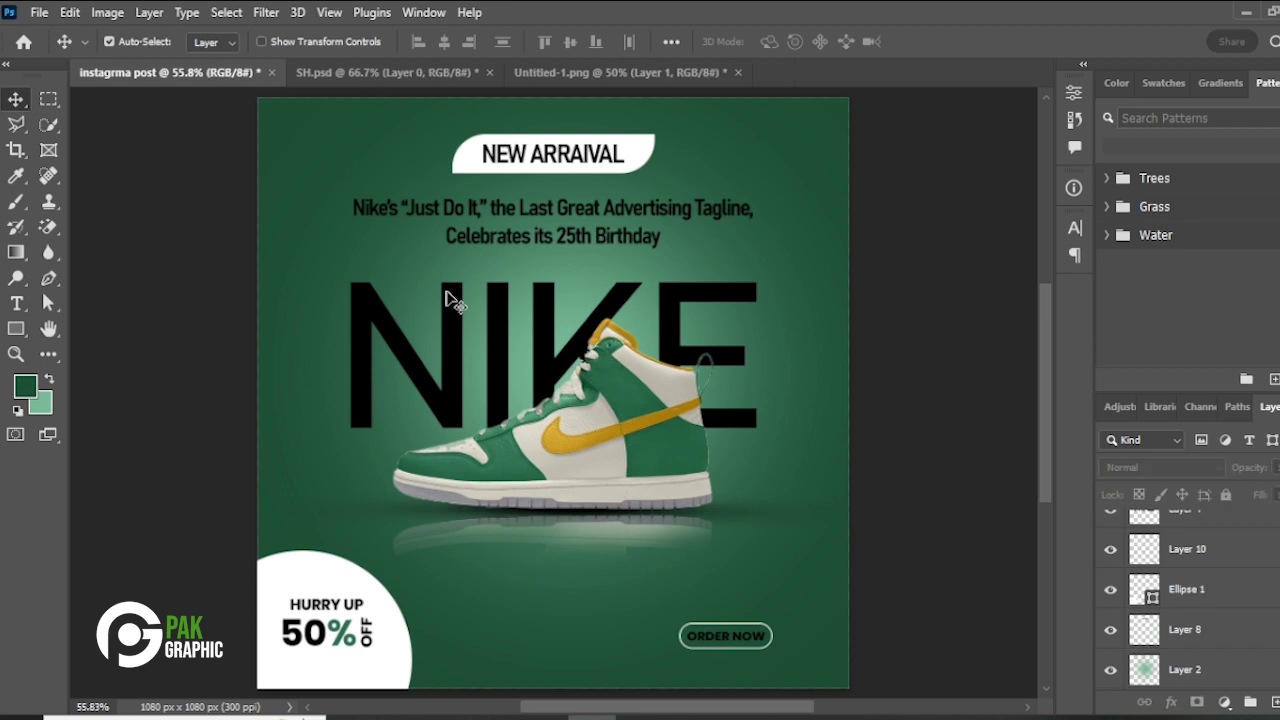
- Nudge the two-line tagline down by about 5 px between the badge and the NIKE lettering
click(550, 239)
key(Down)
key(Down)
key(Down)
key(Down)
key(Down)
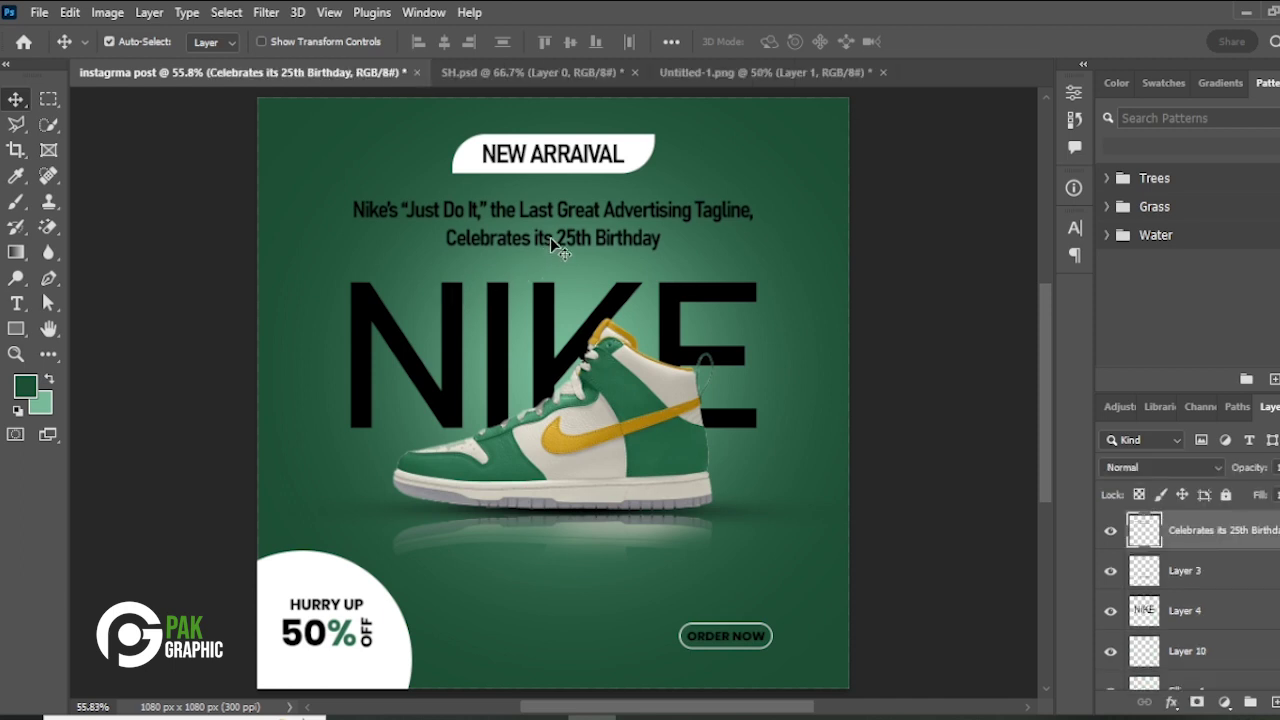